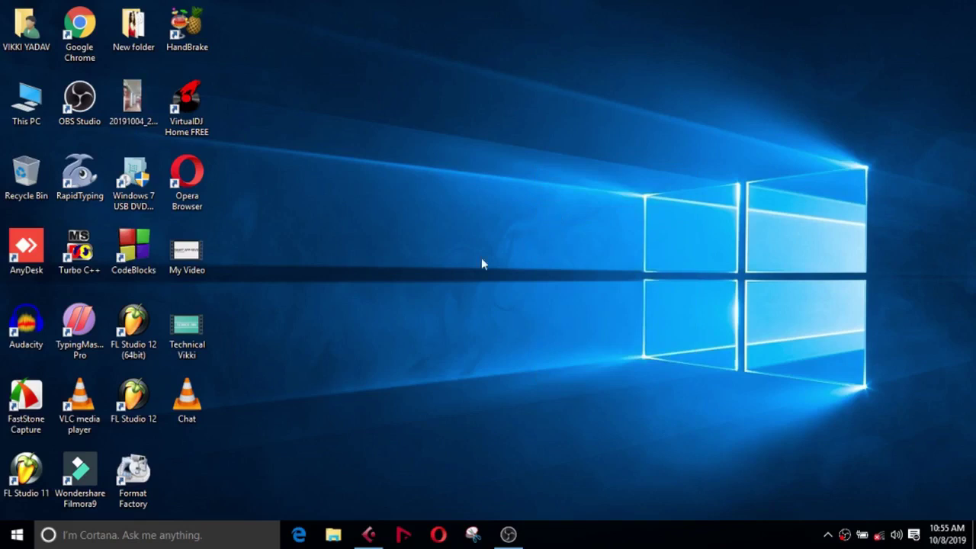
Step: Switch to the Cubase project and look over the channel settings of the Copy of Audio 02 vocal track
left_click(378, 524)
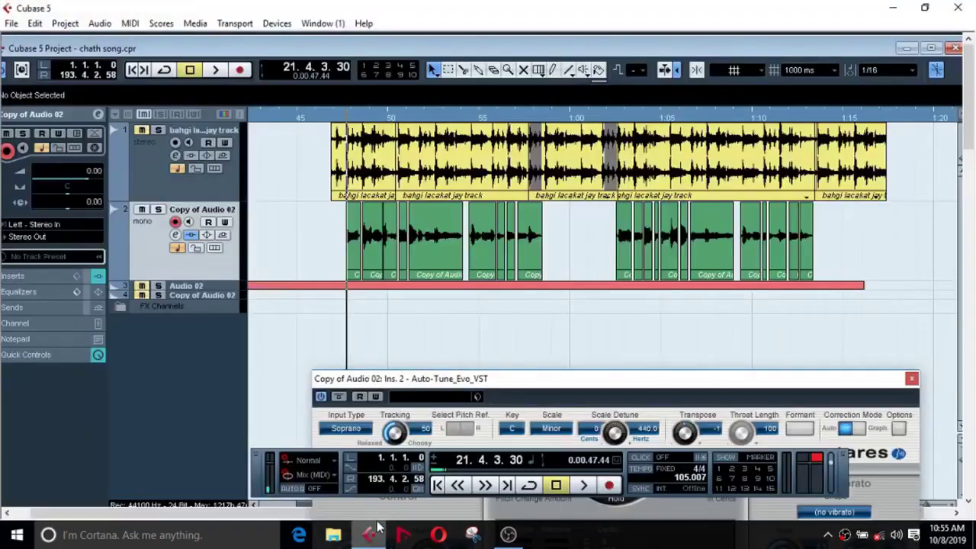
left_click_drag(477, 385, 411, 366)
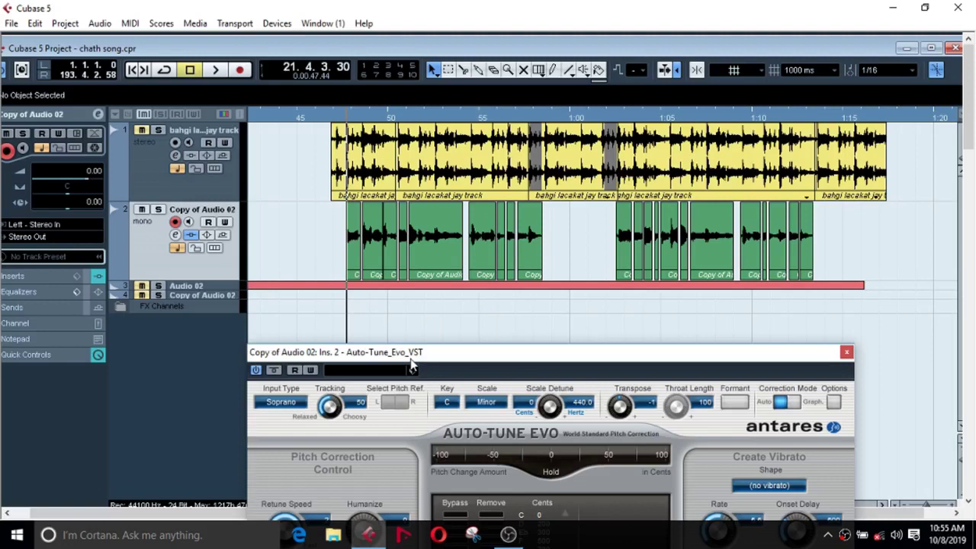
left_click(175, 234)
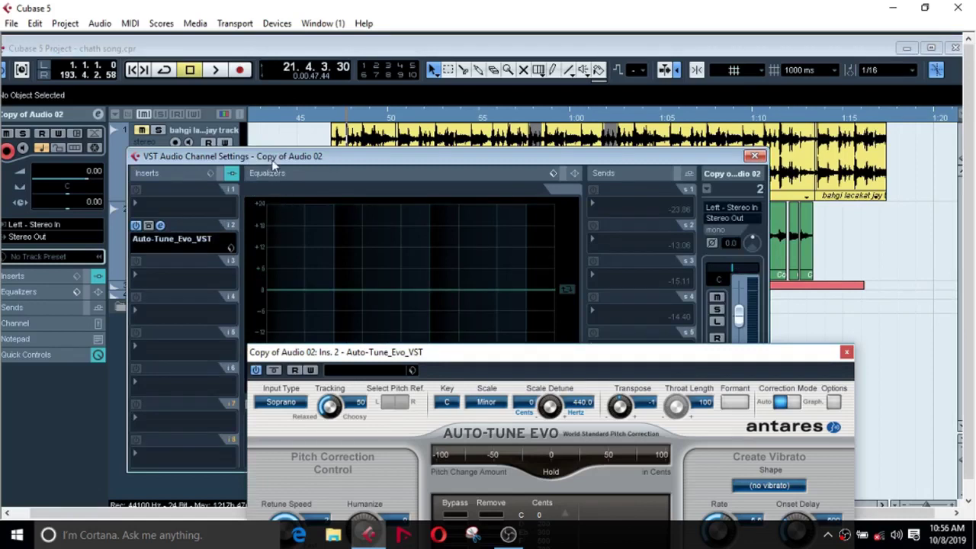
left_click_drag(274, 161, 172, 91)
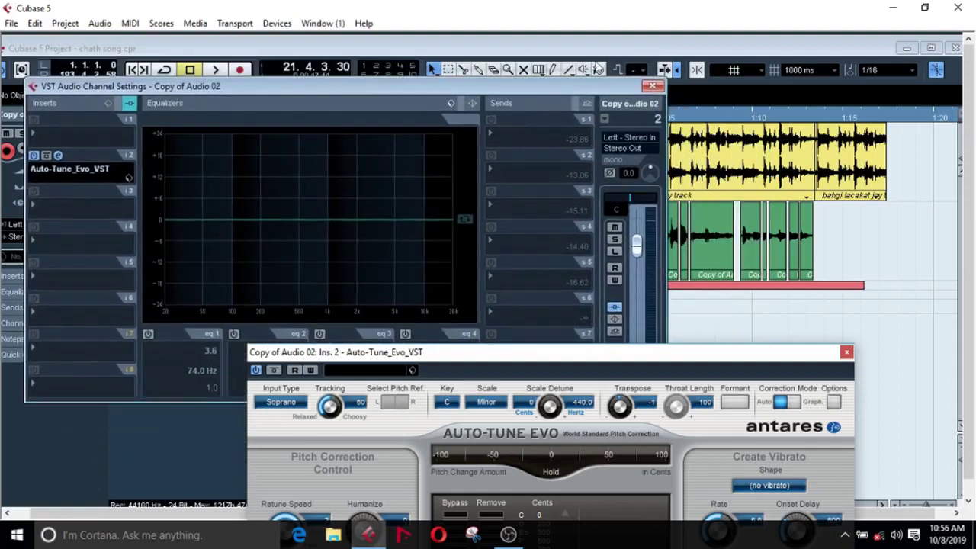
left_click(651, 85)
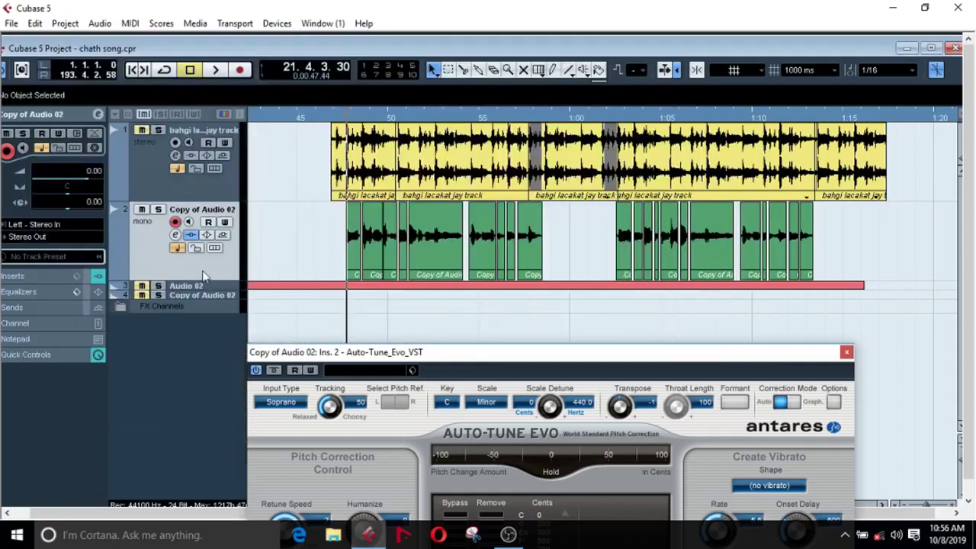
Step: Turn off the Auto-Tune Evo insert on Copy of Audio 02 and play the vocal without it
left_click(256, 371)
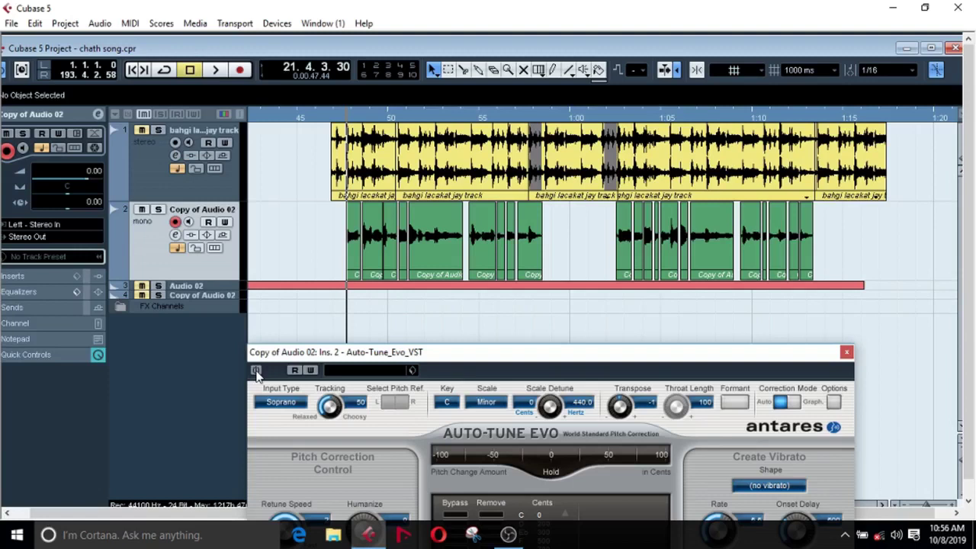
key("space")
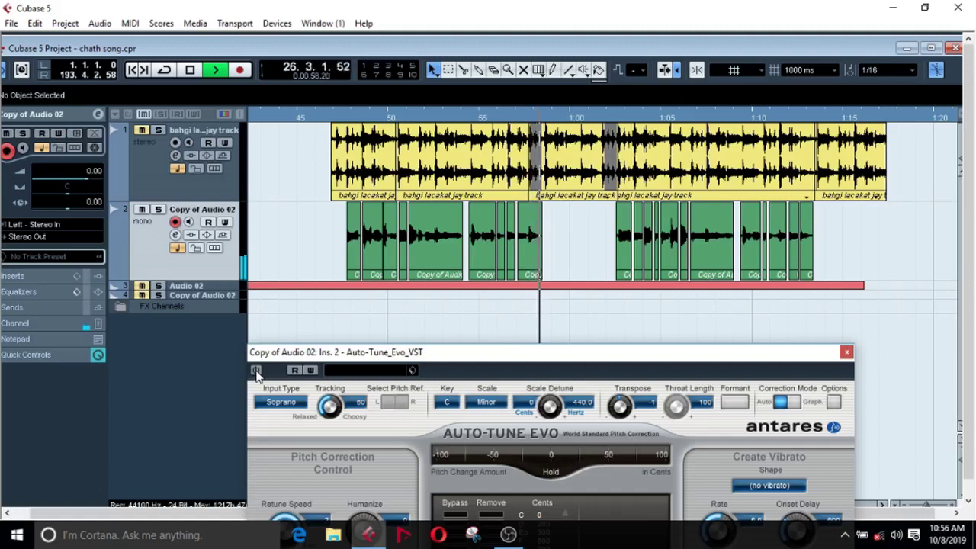
key("space")
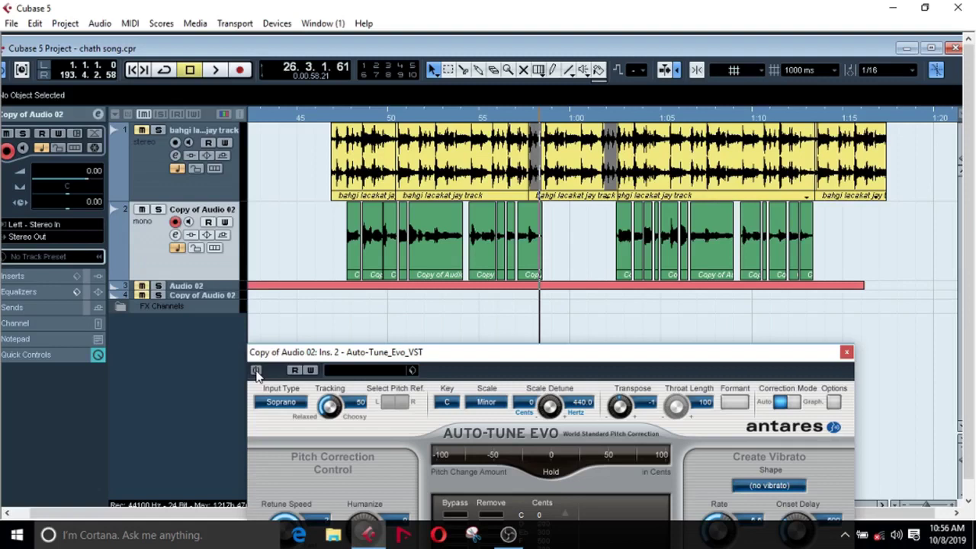
Step: Reactivate the Auto-Tune Evo insert, rewind a few seconds and play the vocal with pitch correction
left_click(256, 370)
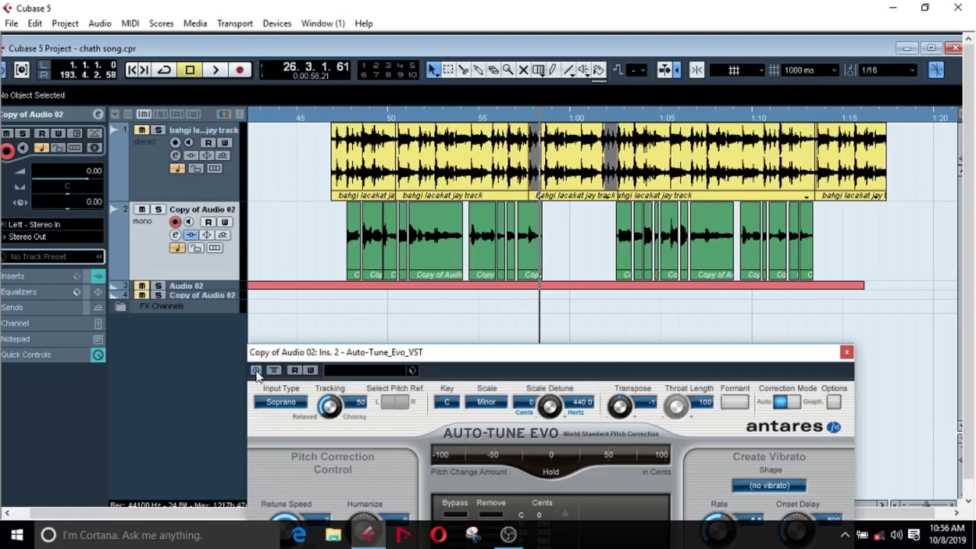
left_click(256, 370)
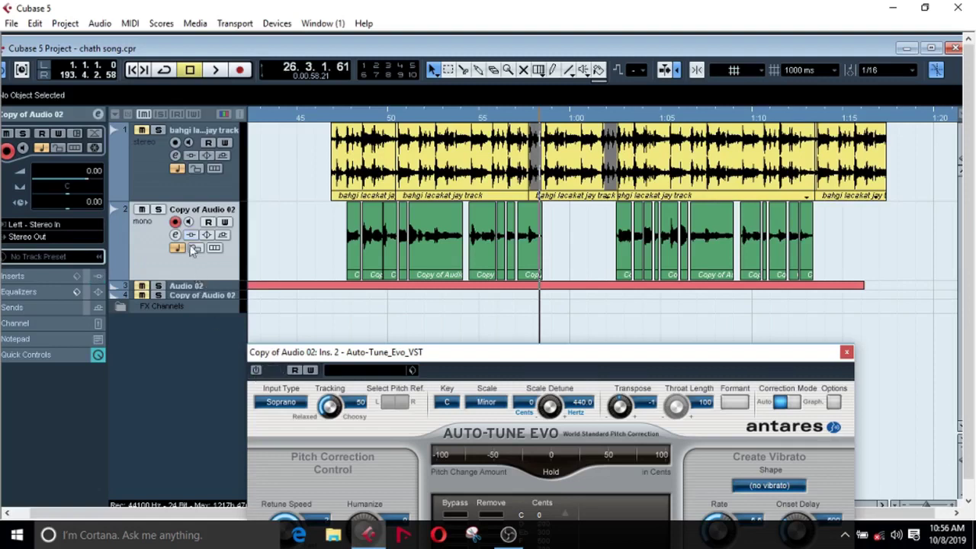
left_click(256, 371)
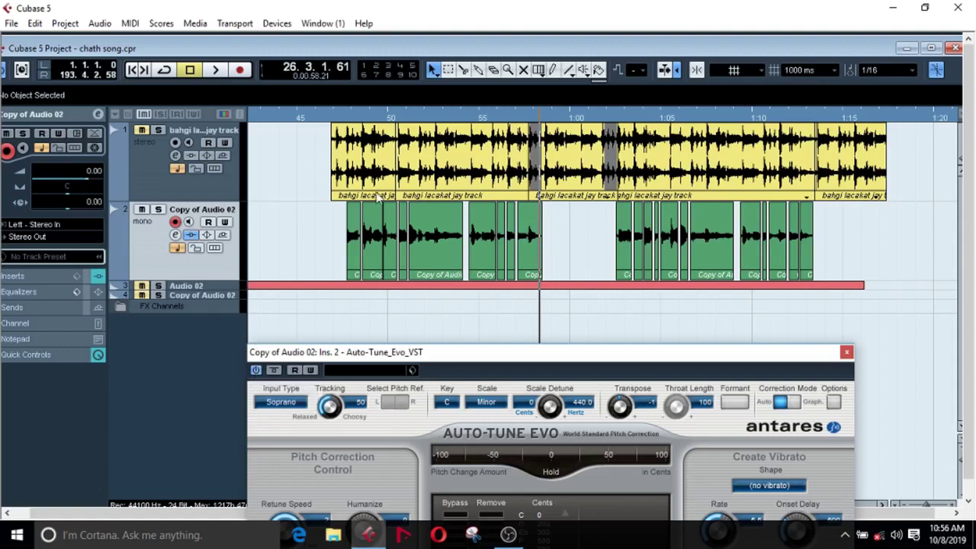
key("KP_Subtract")
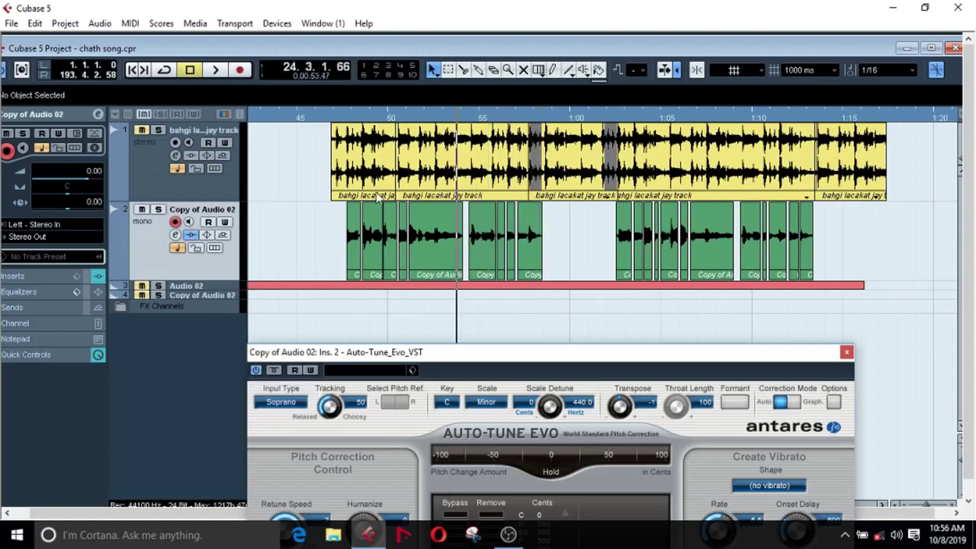
key("space")
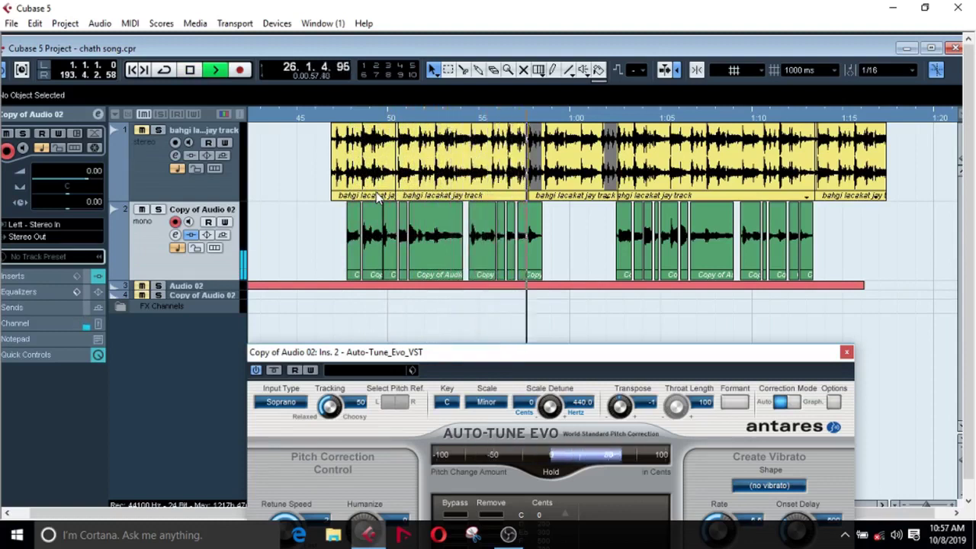
key("space")
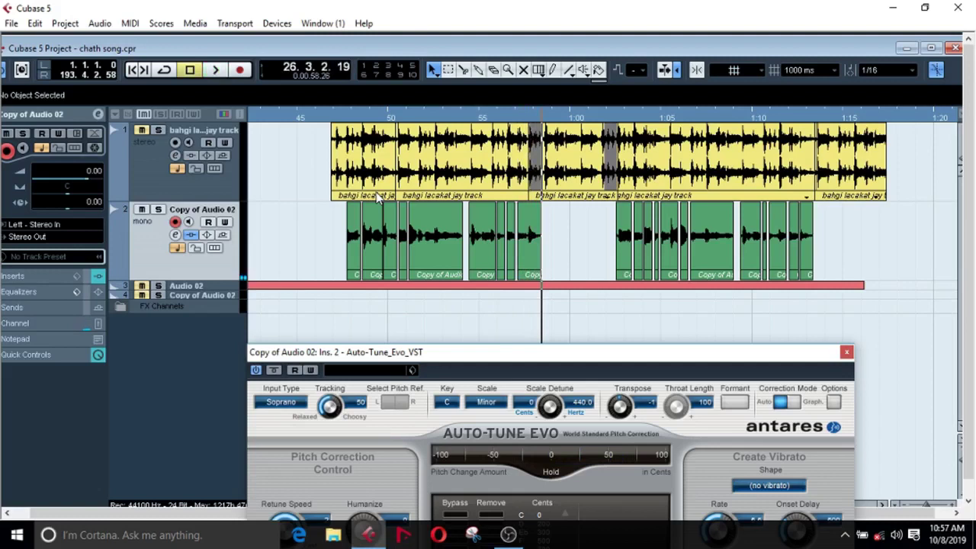
Step: Add StereoDelay in insert slot 1 of Copy of Audio 02 and place its window above Auto-Tune Evo
left_click(177, 235)
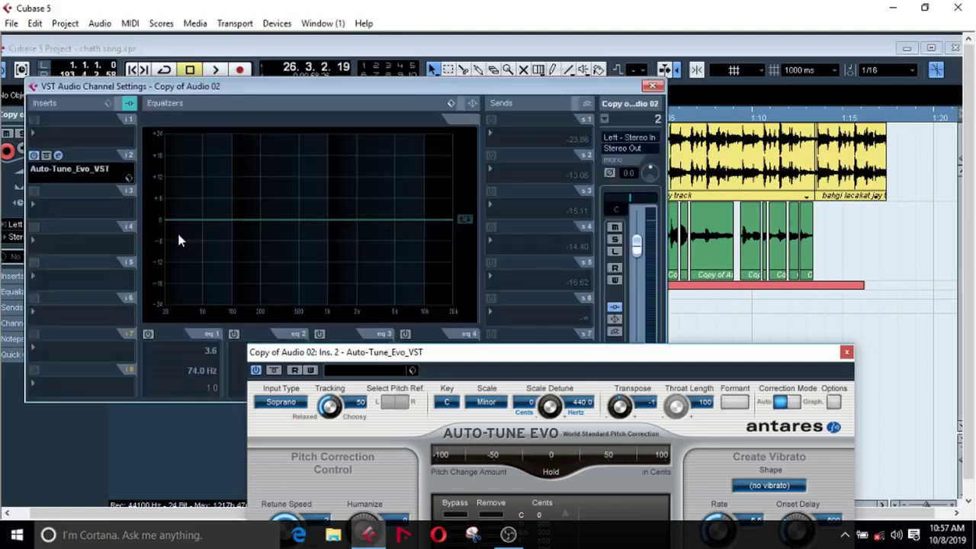
left_click(66, 187)
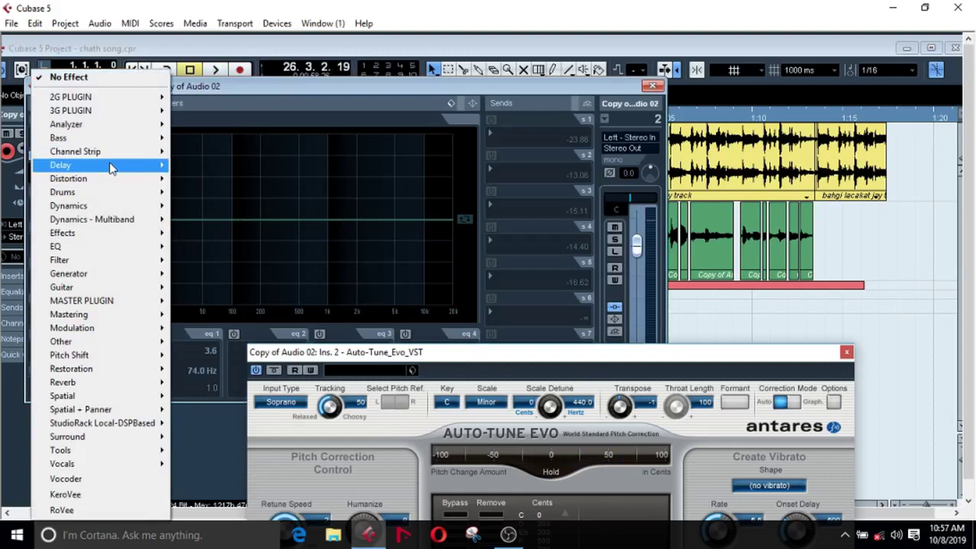
mouse_move(143, 153)
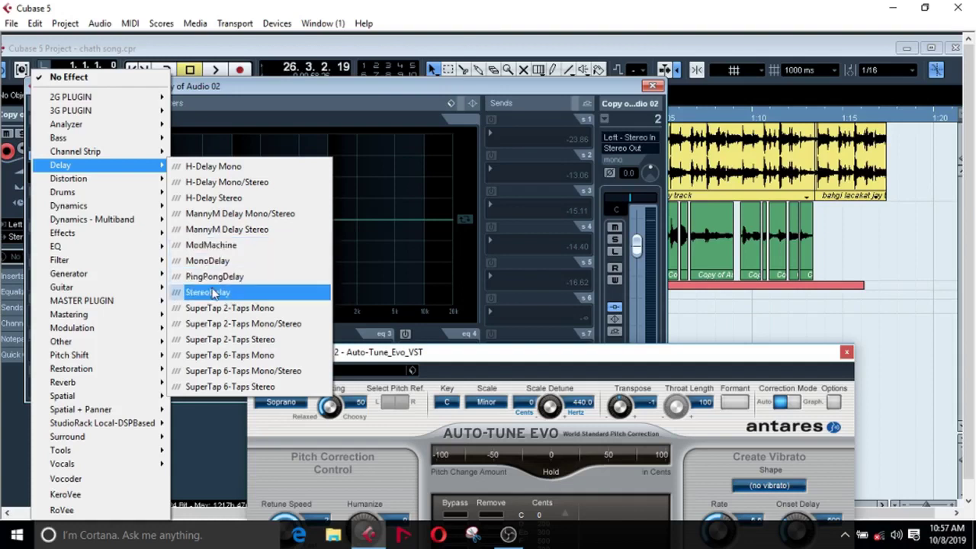
left_click(215, 294)
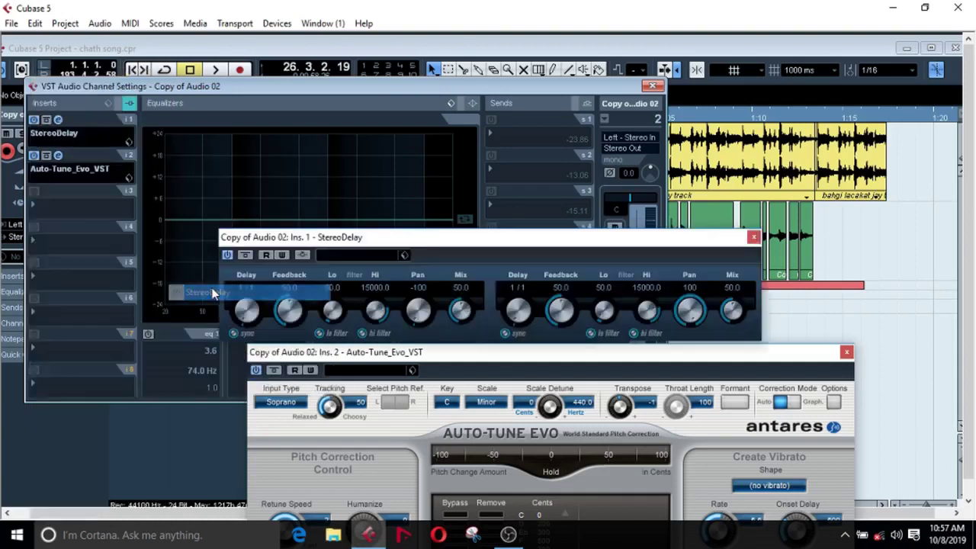
left_click(652, 89)
left_click_drag(345, 240, 509, 176)
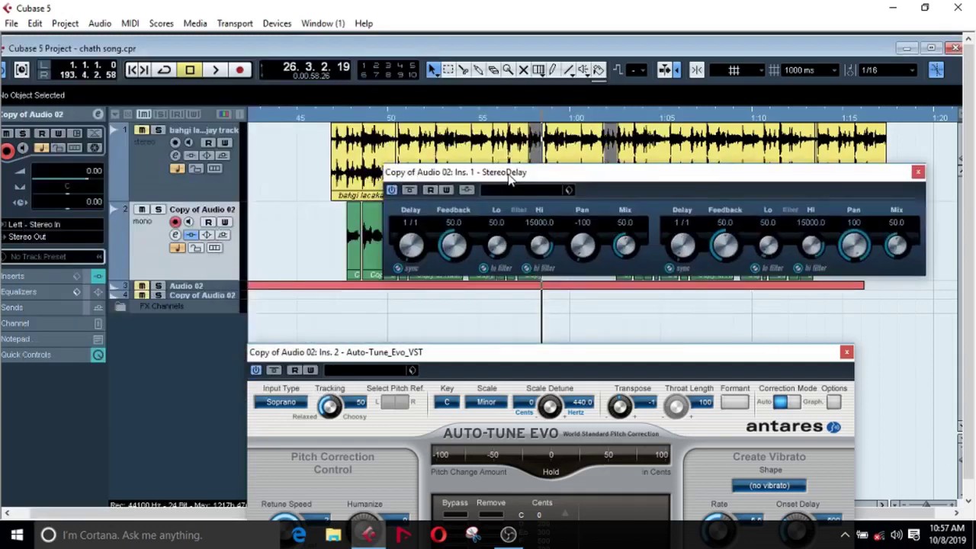
Step: Try the Ancient Ceremony preset in StereoDelay, and replace it with Answer Delay
left_click(503, 190)
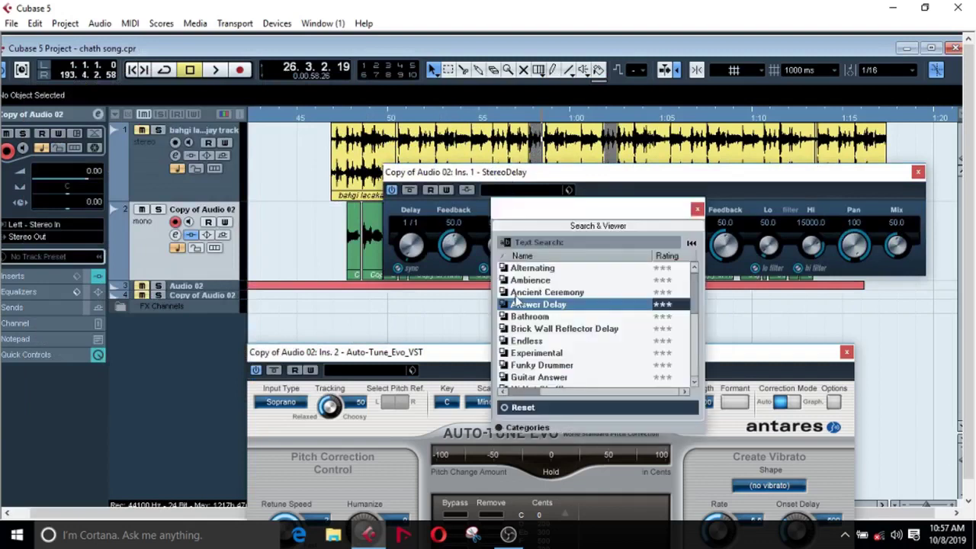
left_click(519, 298)
left_click(509, 189)
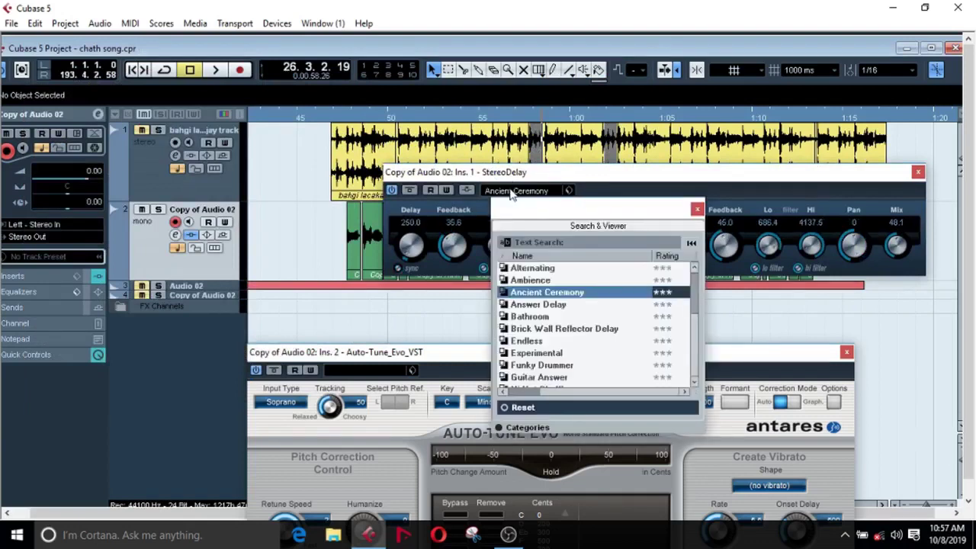
double_click(526, 304)
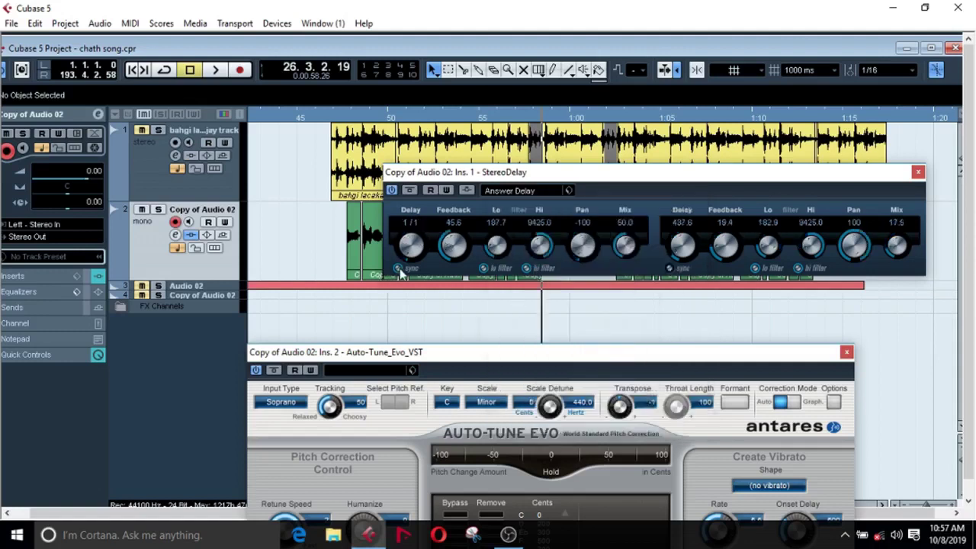
Step: Set the first delay time to 1/8, and sync the second delay to tempo at 1/4
left_click(411, 229)
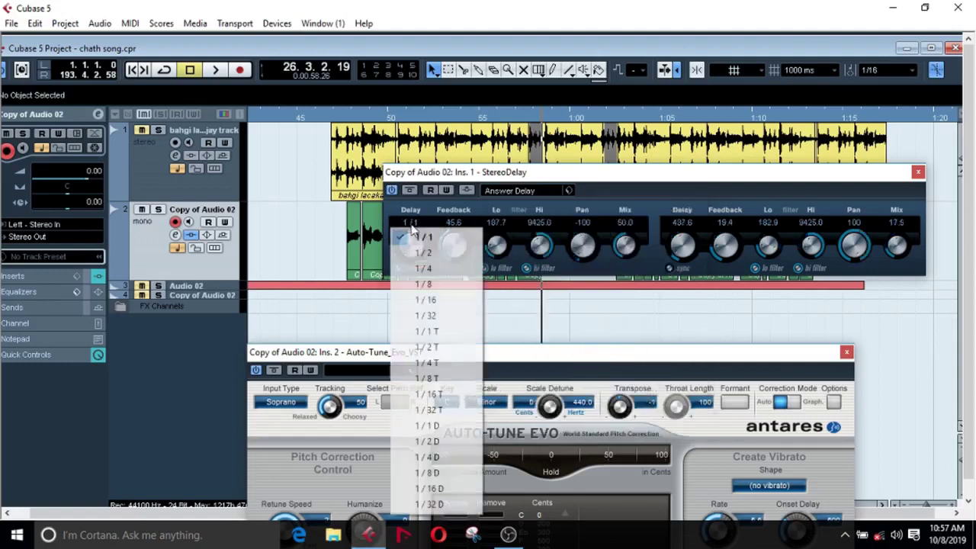
left_click(425, 282)
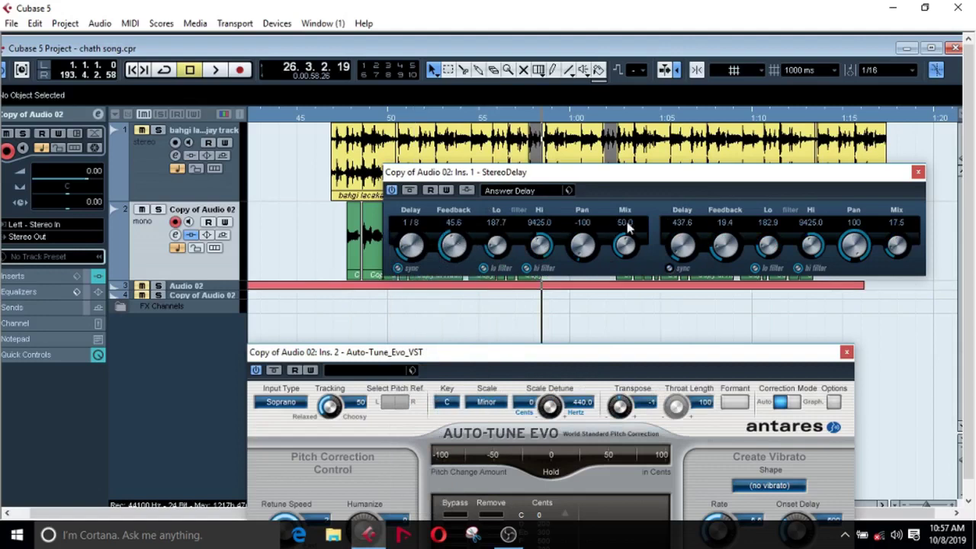
left_click(669, 268)
left_click(685, 238)
left_click(692, 269)
Step: Set the Mix of both delay channels to 10, then rewind and play the vocal with the delay
left_click(627, 228)
type("10")
key("Return")
left_click(893, 224)
type("1")
key("KP_Subtract")
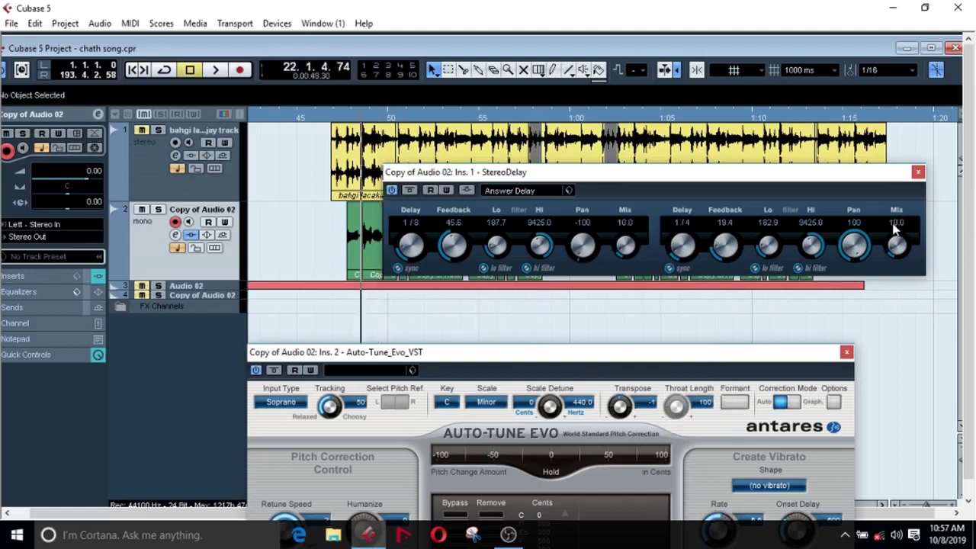
key("space")
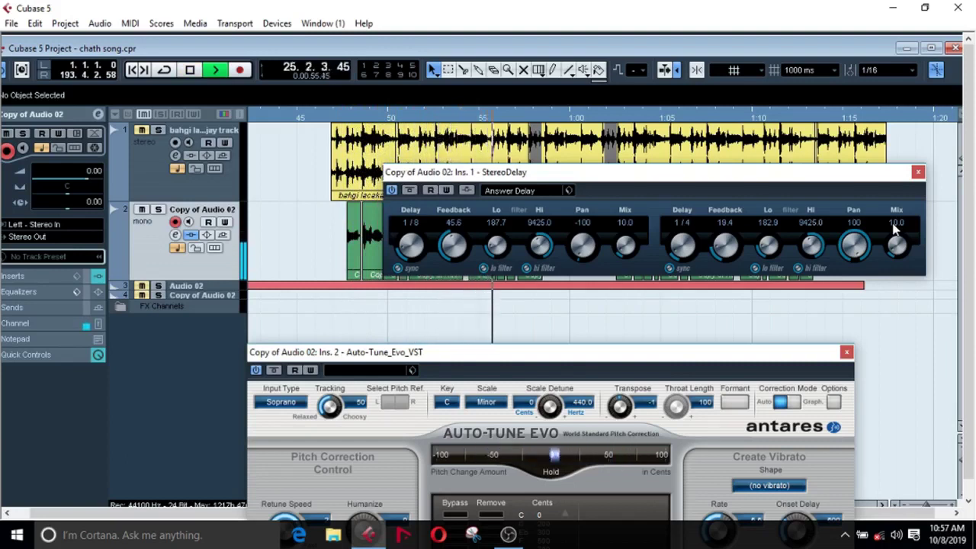
Step: Set the first delay channel's Mix to 8 and its delay time to 1/4 during playback
left_click(624, 226)
key("BackSpace")
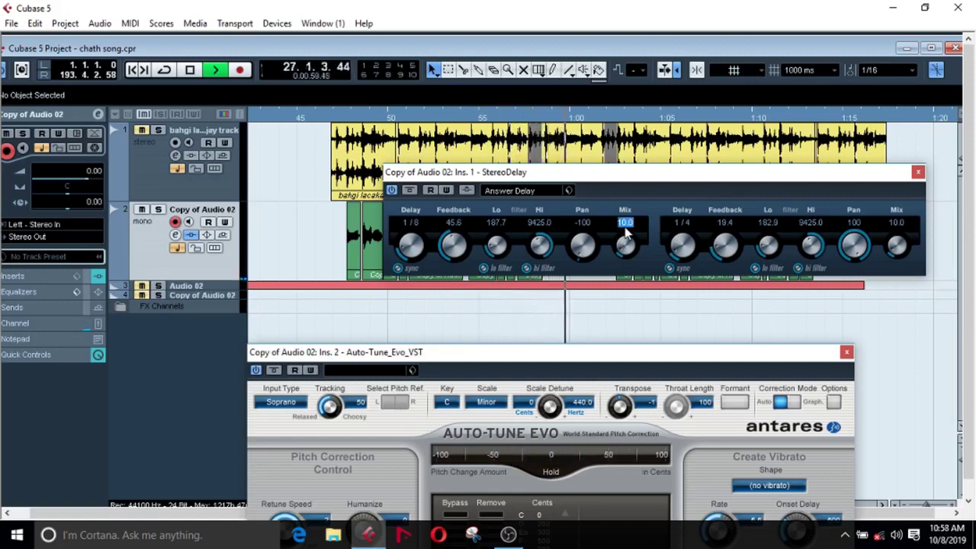
type("8")
key("Return")
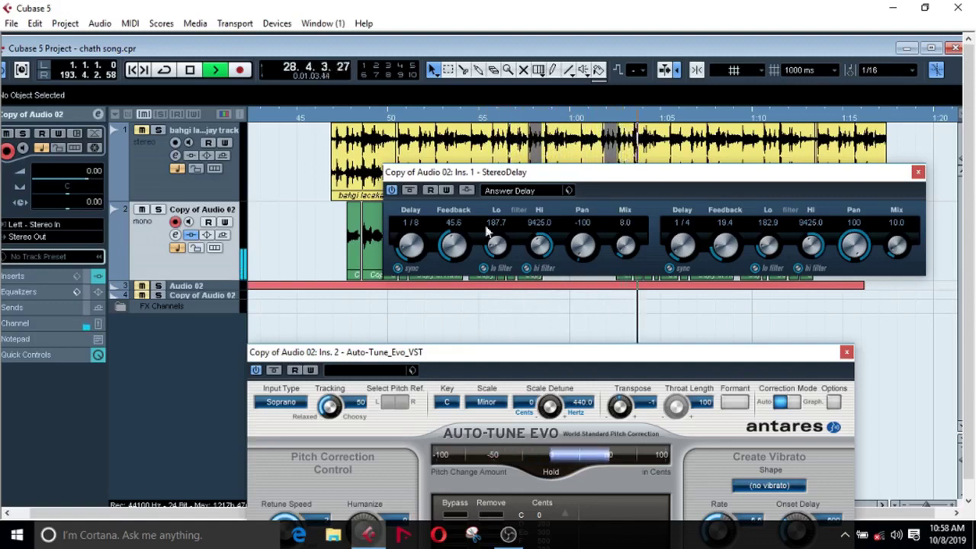
left_click(411, 223)
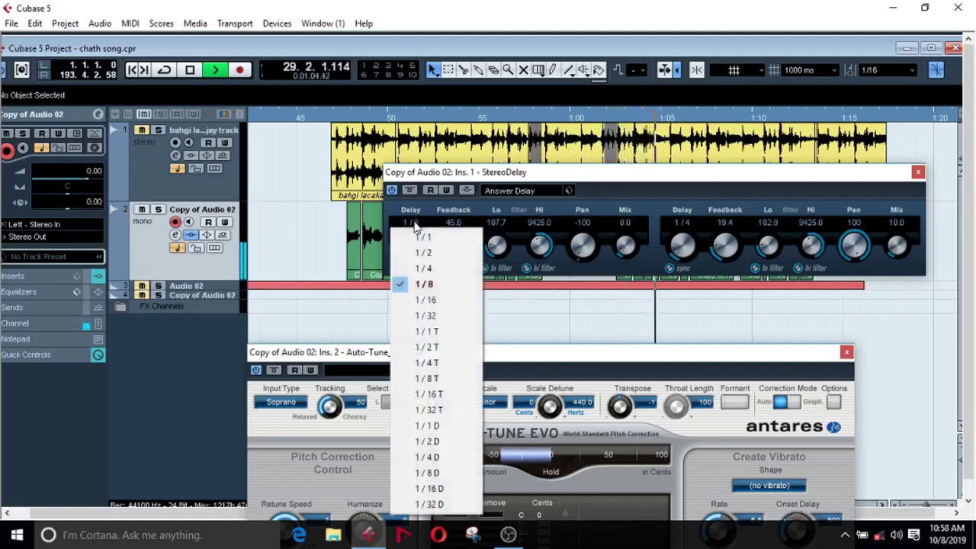
left_click(420, 269)
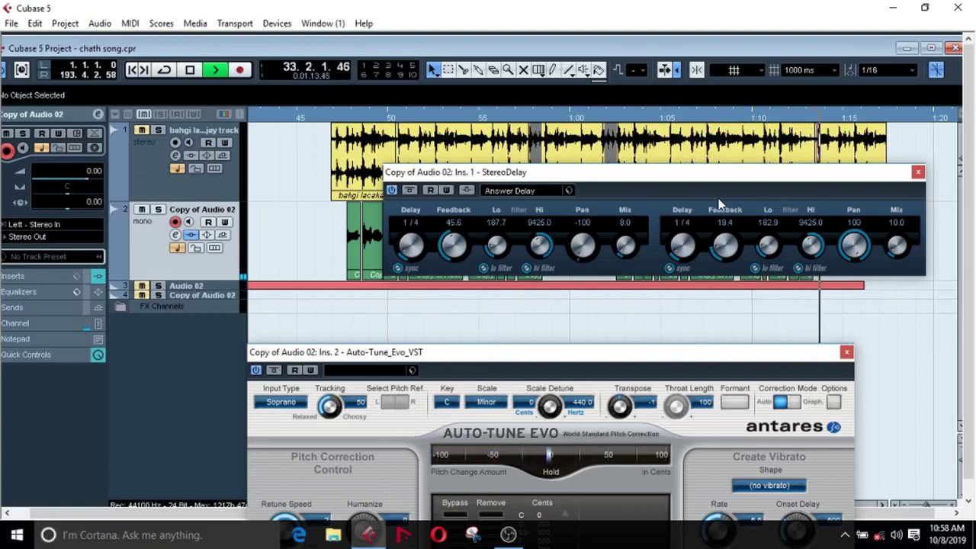
Step: Stop playback and replay the vocal from its start at about 48 seconds to audition the delay
key("space")
key("KP_Subtract")
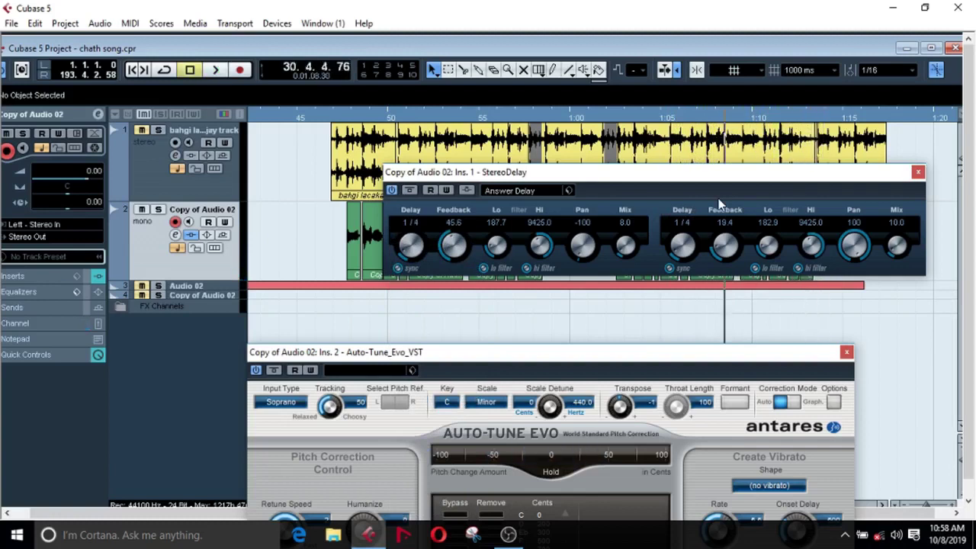
key("KP_Subtract")
key("KP_Subtract")
key("KP_Decimal")
key("KP_Enter")
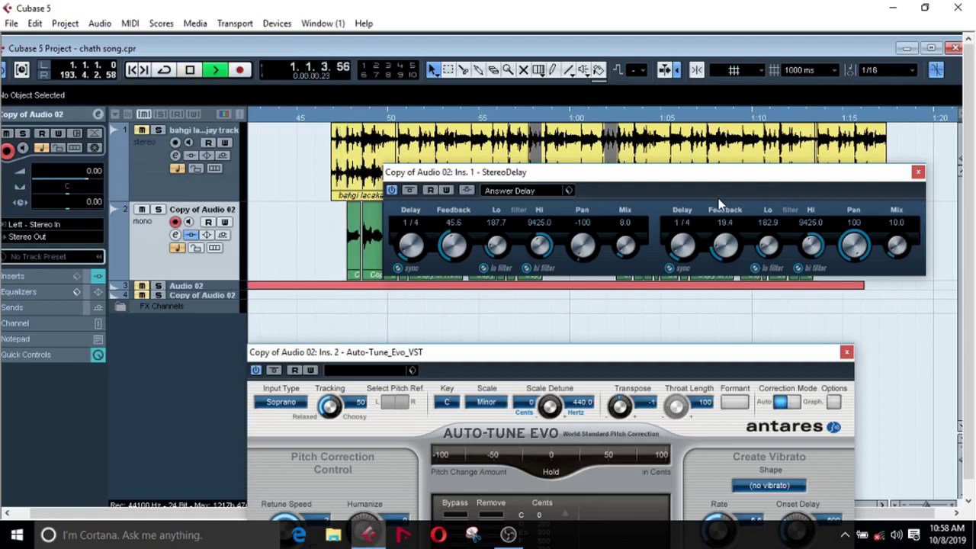
left_click(351, 120)
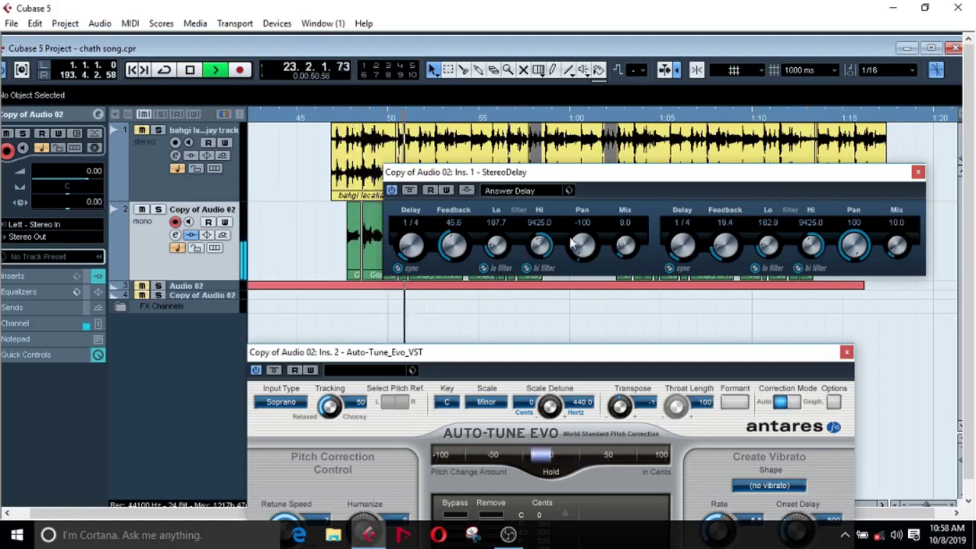
Step: Stop playback and load the Bathroom preset in StereoDelay
left_click(506, 194)
key("space")
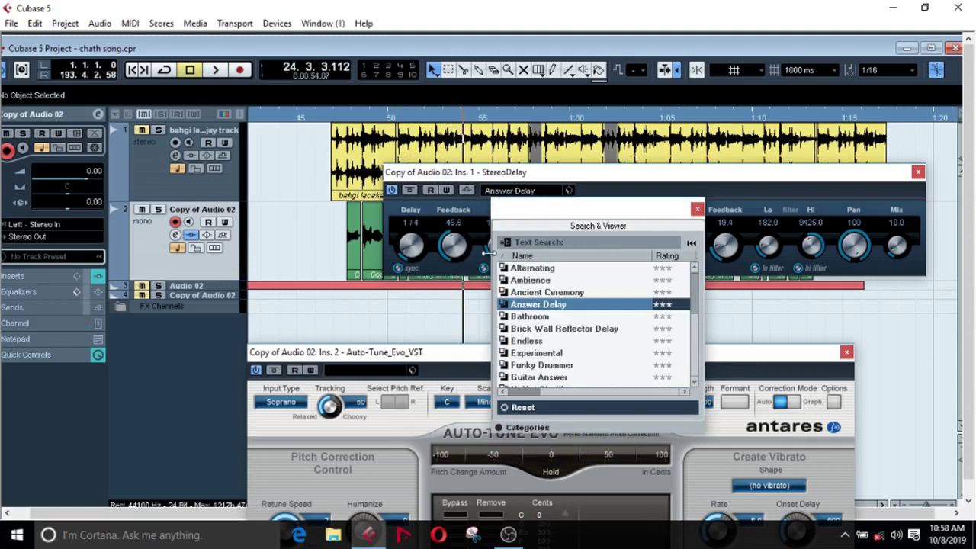
double_click(518, 316)
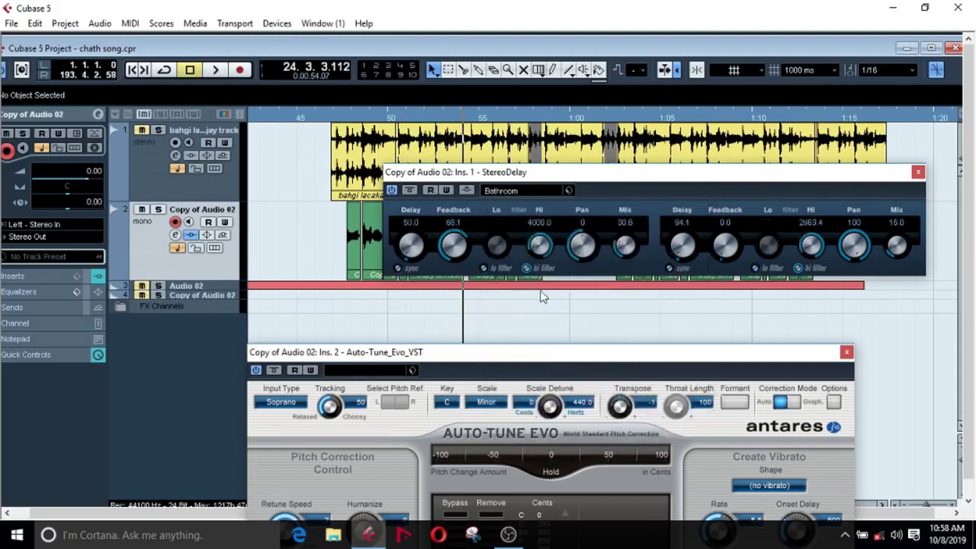
Step: Sync both StereoDelay channels to tempo, with a delay of 1/8 on the first and 1/4 on the second
left_click(399, 268)
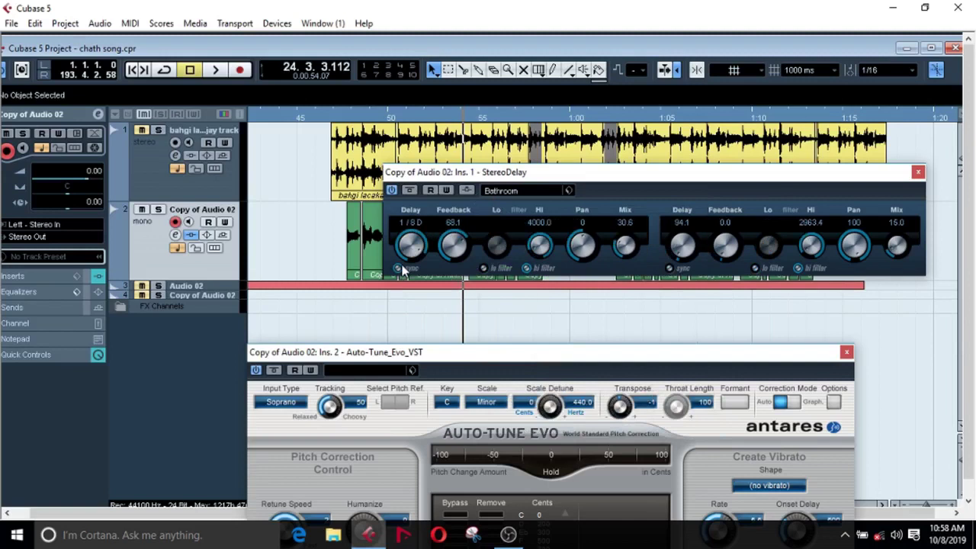
left_click(413, 223)
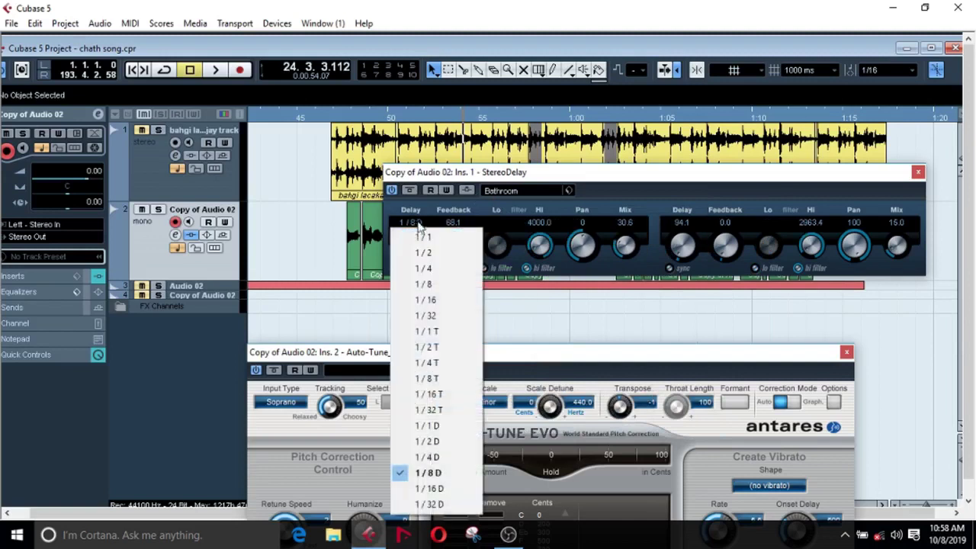
left_click(425, 285)
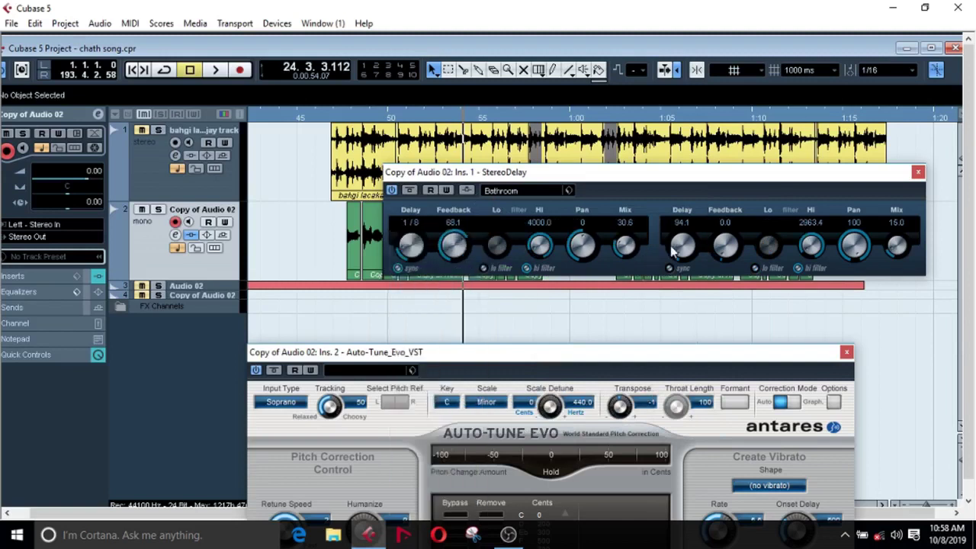
left_click(668, 269)
left_click(687, 222)
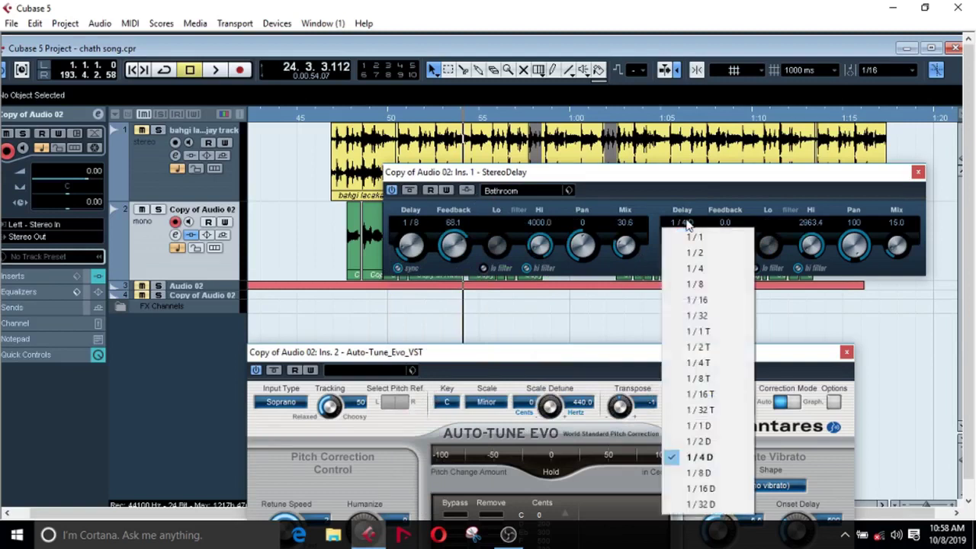
left_click(688, 268)
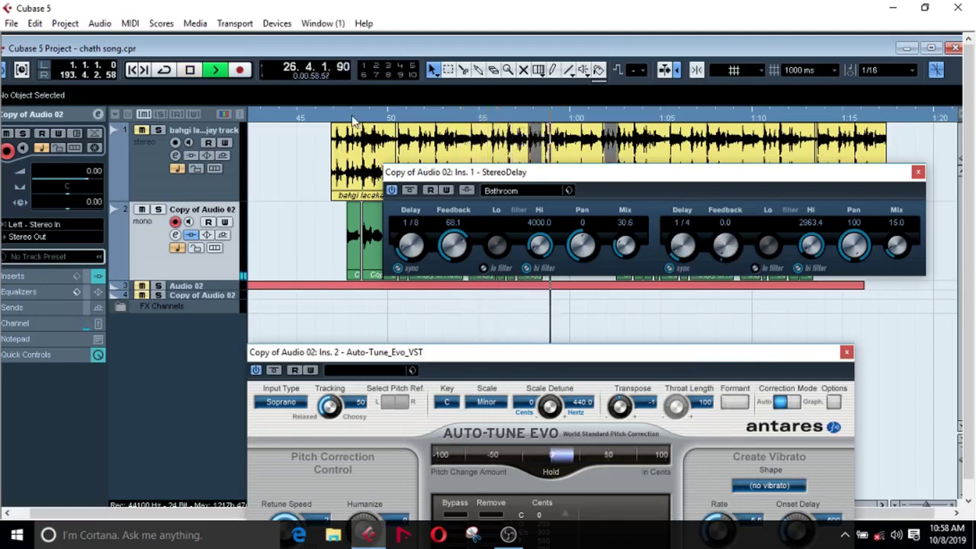
Step: Stop playback and enable the low filter on both StereoDelay channels
key("space")
left_click(486, 268)
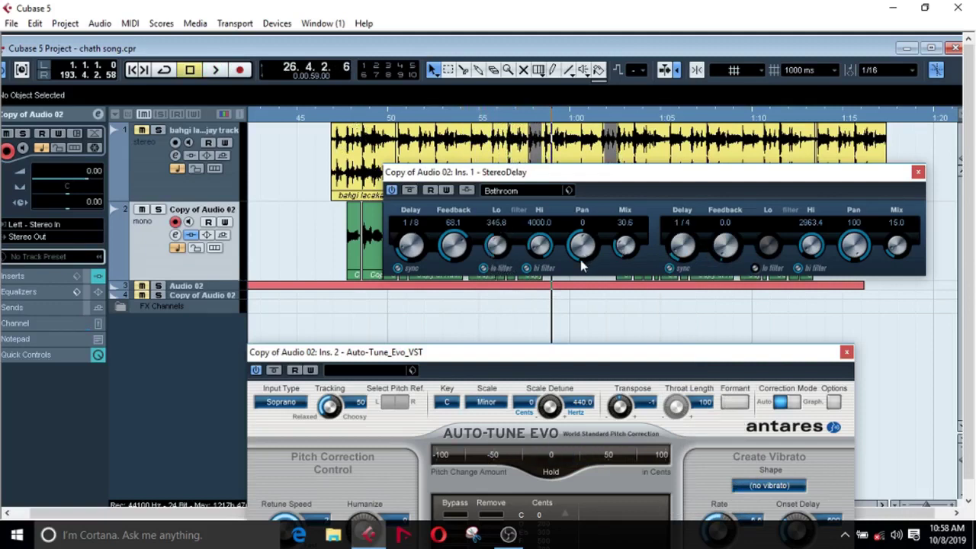
left_click(754, 268)
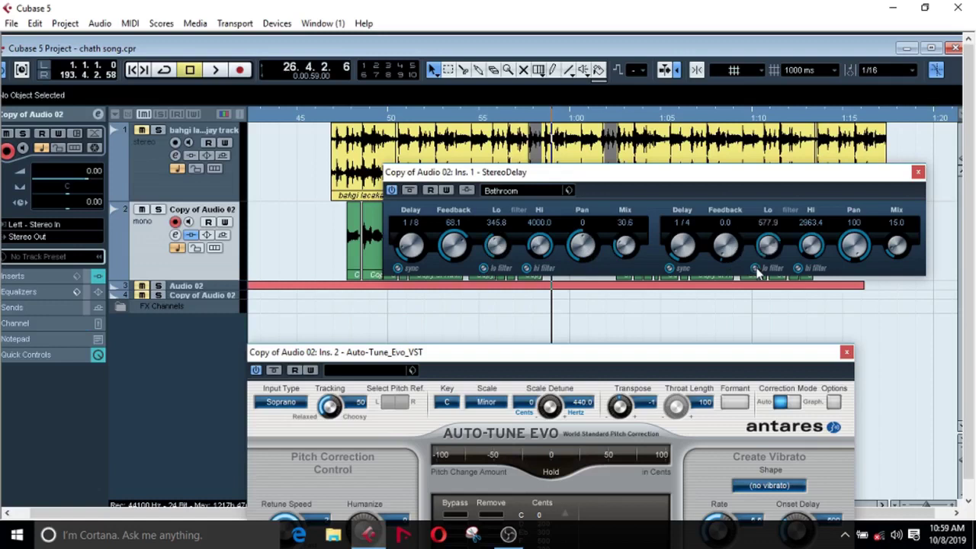
Step: Set Mix to 8 on the first delay channel and 12 on the second, audition the vocal, and close StereoDelay
left_click(625, 223)
type("8")
key("Return")
left_click(897, 223)
type("1")
key("space")
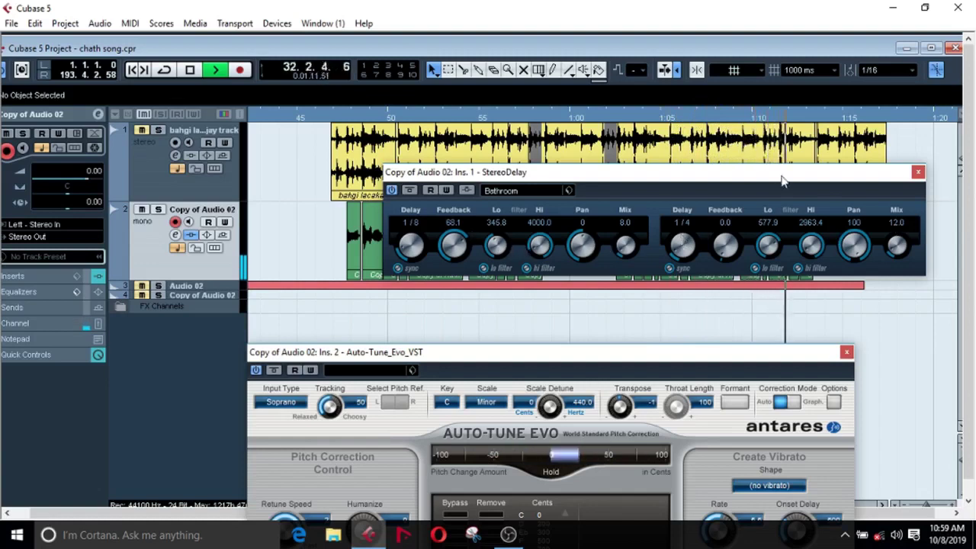
key("space")
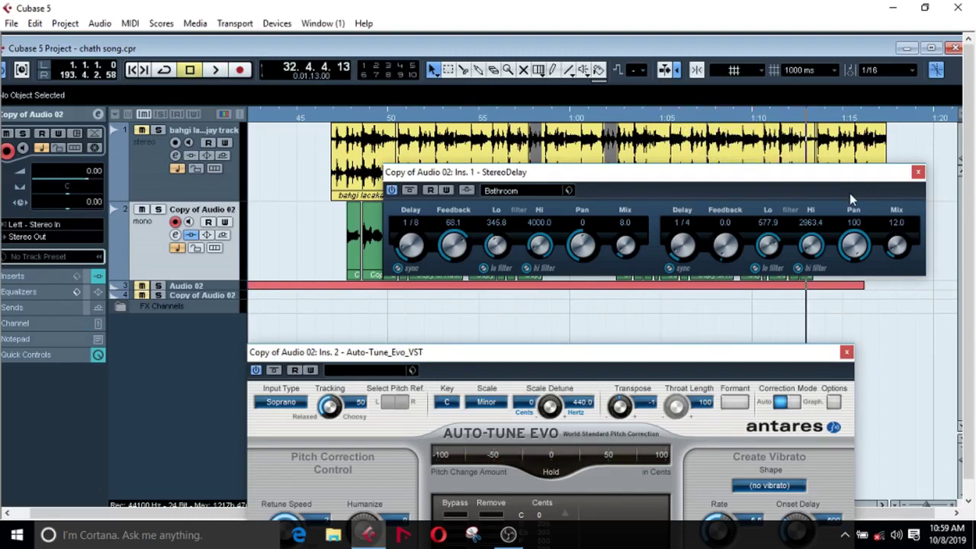
left_click(918, 173)
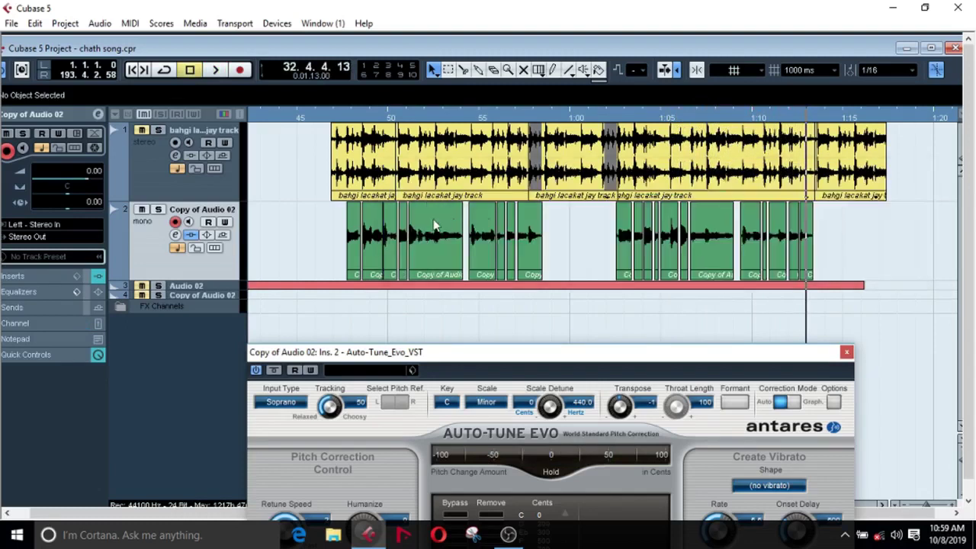
Step: Disarm recording on the Copy of Audio 02 vocal track and load CLA-2A Mono into its third insert slot
left_click(176, 223)
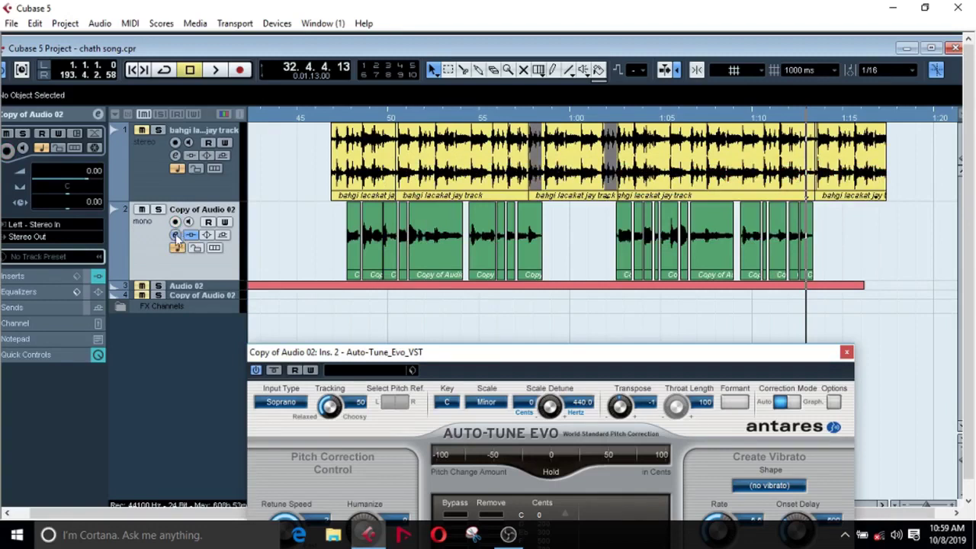
left_click(176, 235)
left_click(54, 205)
mouse_move(57, 205)
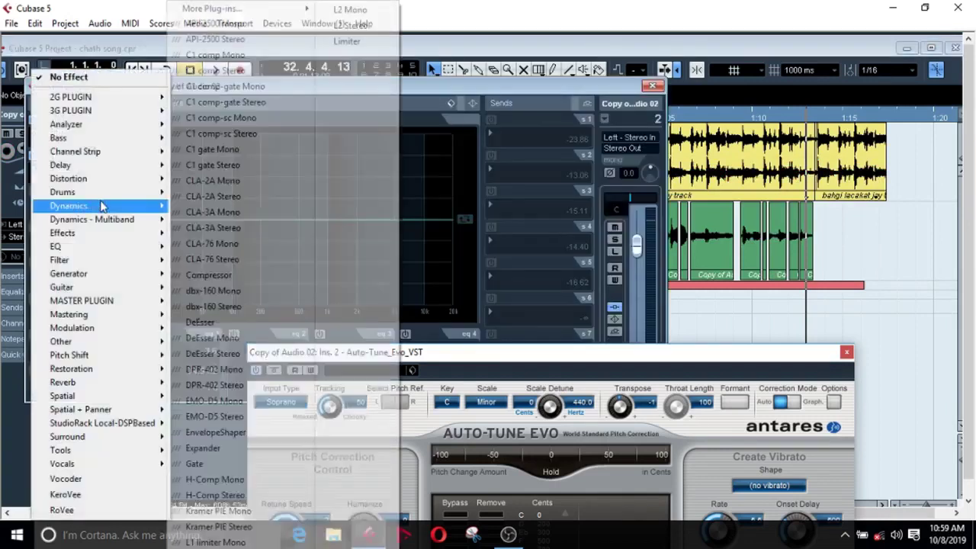
left_click(213, 181)
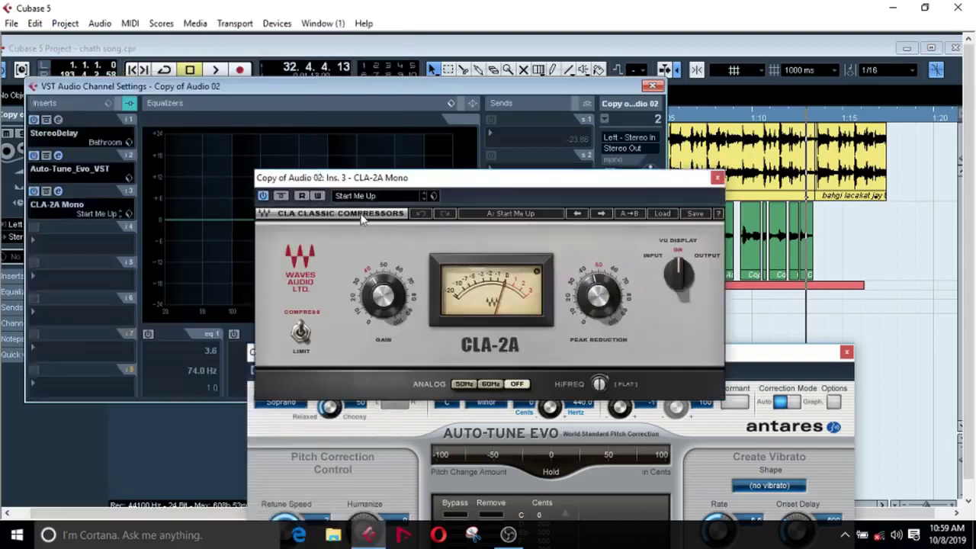
Step: Audition the vocal with the CLA-2A compressor, stop playback, and close the compressor window
key("space")
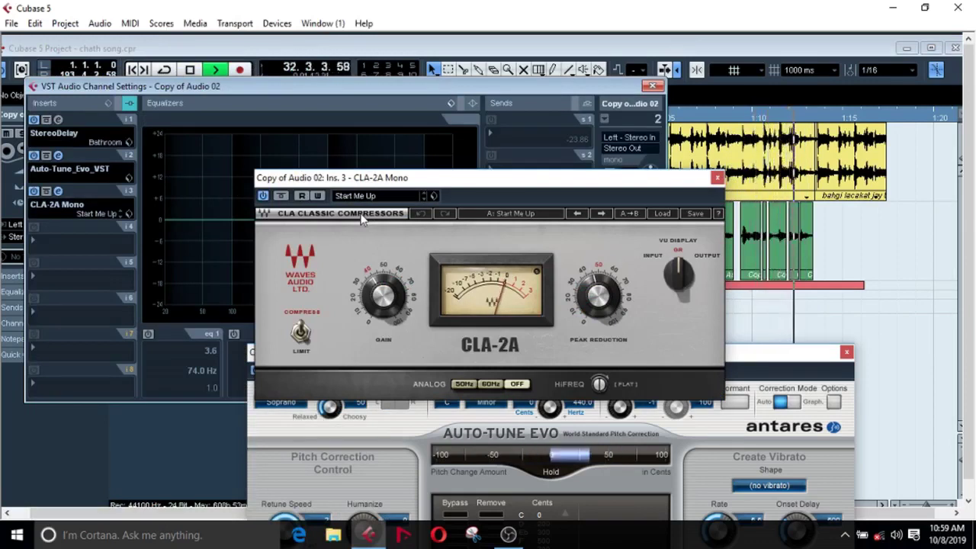
key("space")
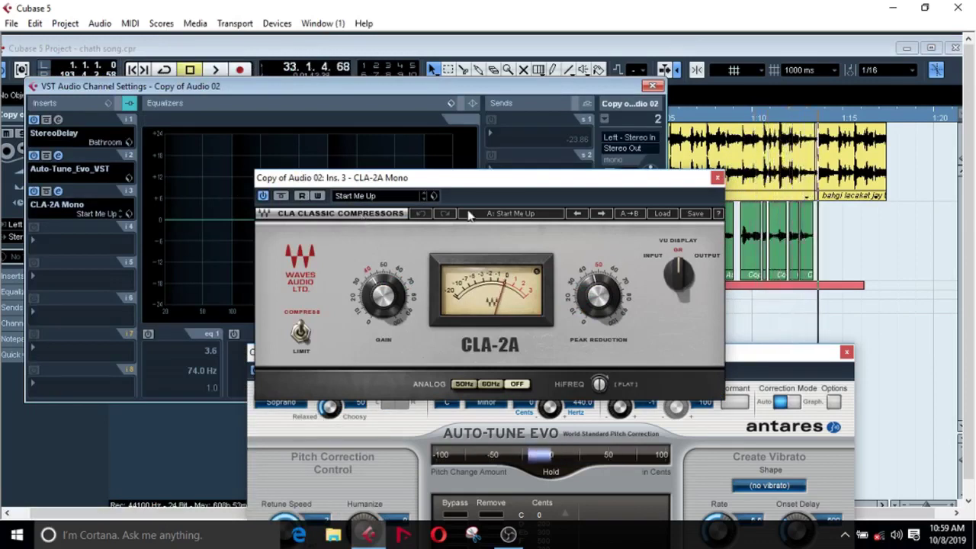
left_click(716, 178)
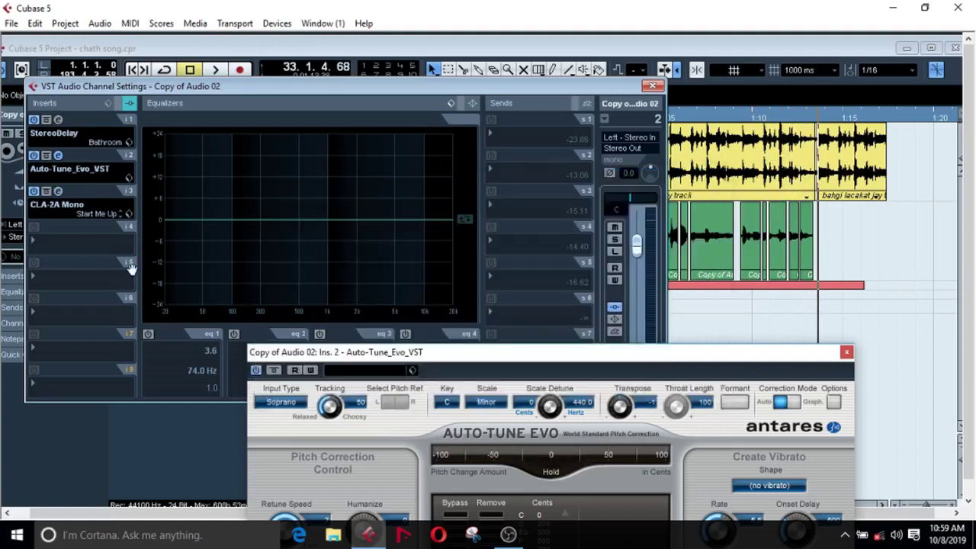
Step: Load dbx-160 Mono into the vocal's fourth insert slot and choose its Lead Vocal Over Compressed preset
left_click(37, 243)
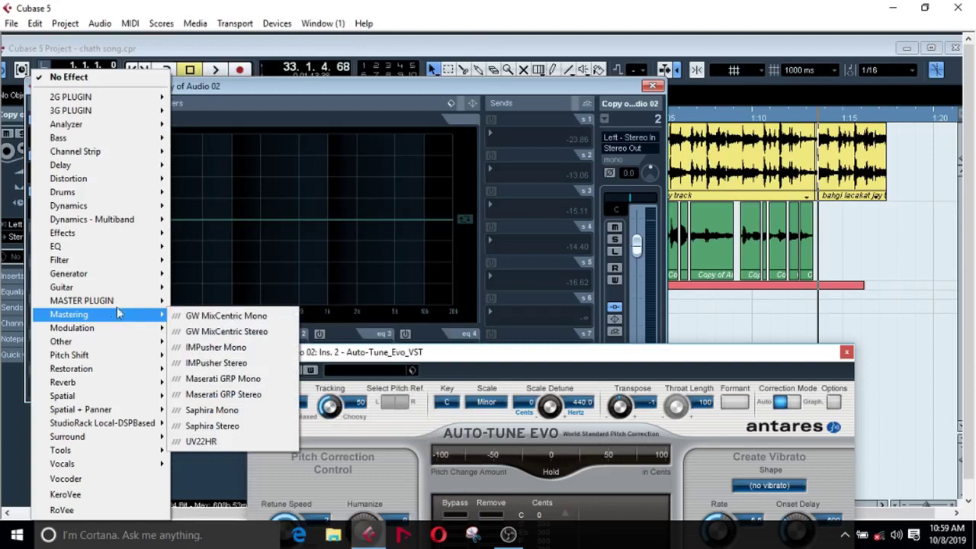
mouse_move(115, 206)
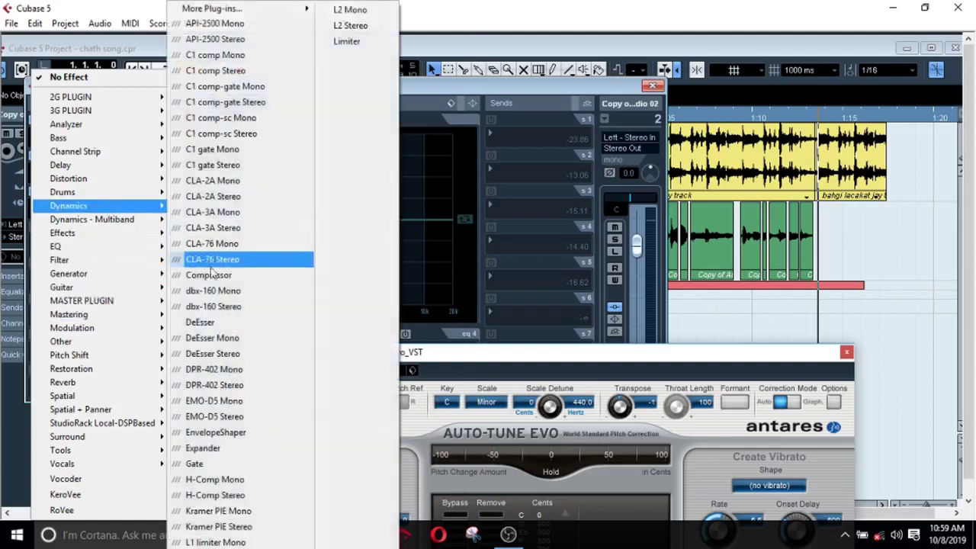
left_click(210, 294)
left_click(403, 161)
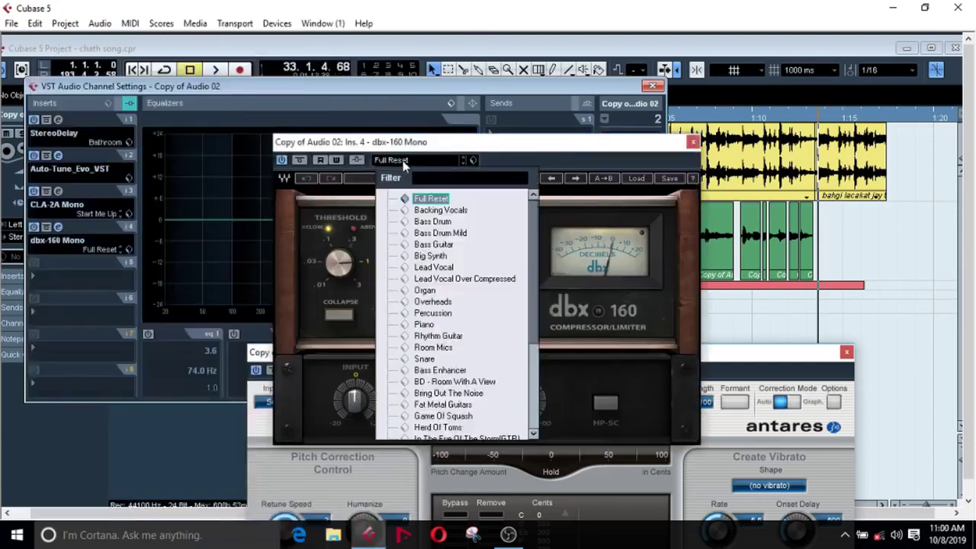
left_click(426, 279)
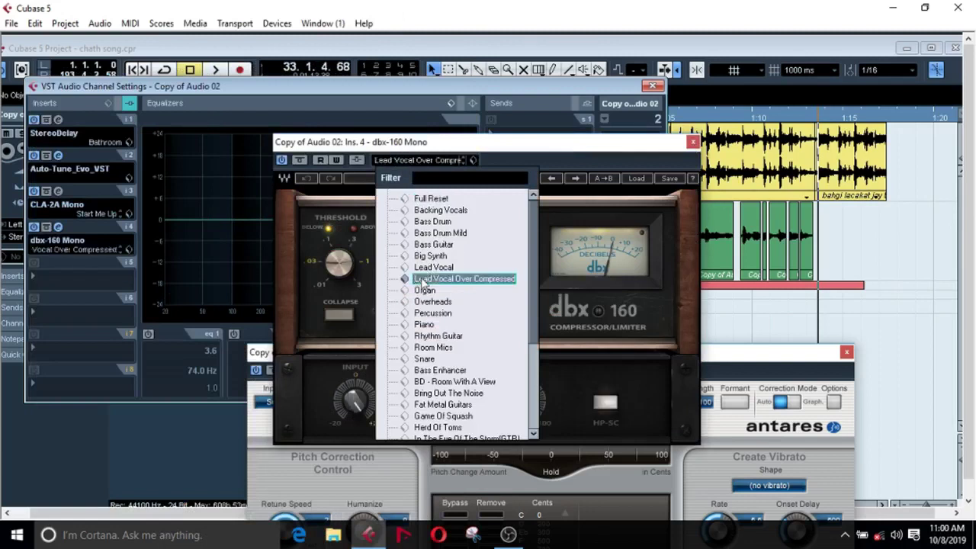
Step: Audition the vocal with the dbx-160, close the plug-in and channel settings windows, and stop playback
key("space")
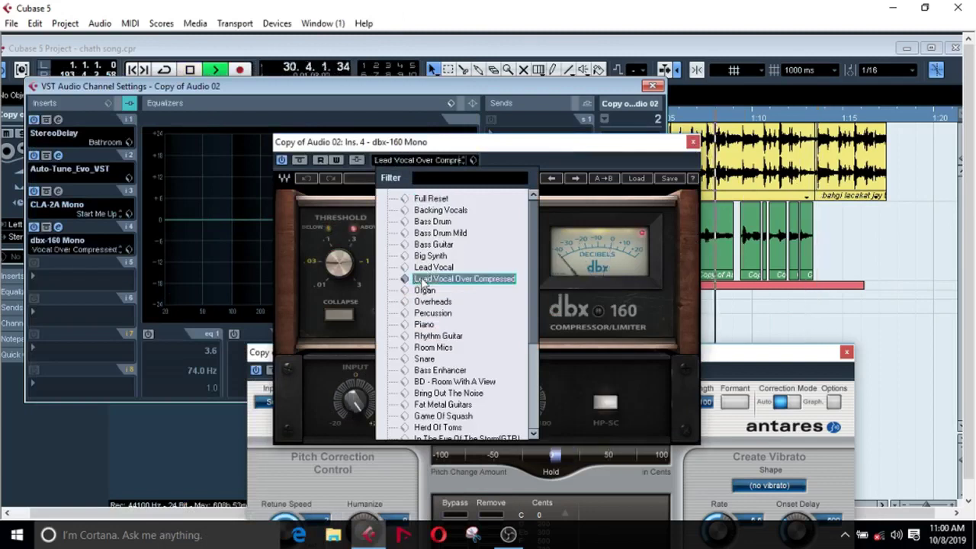
left_click(692, 143)
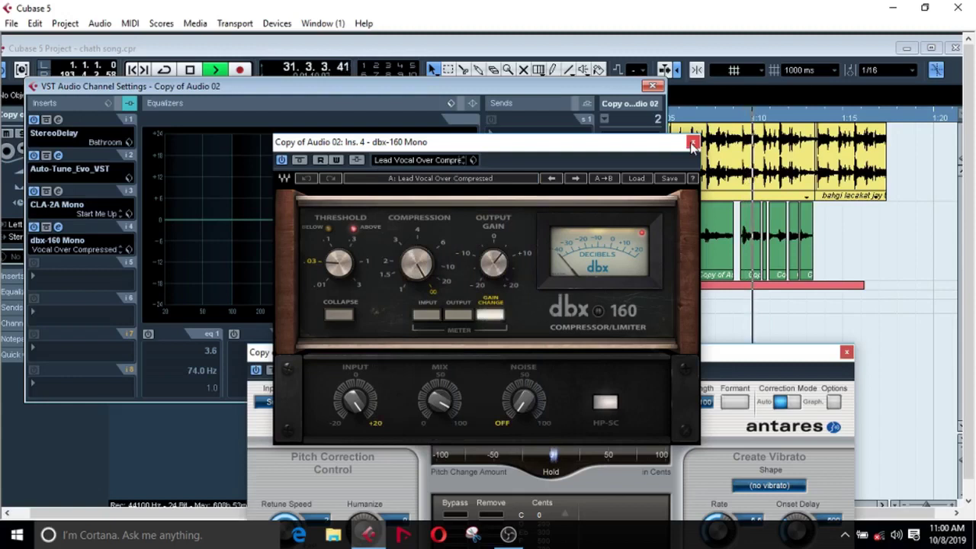
left_click(692, 142)
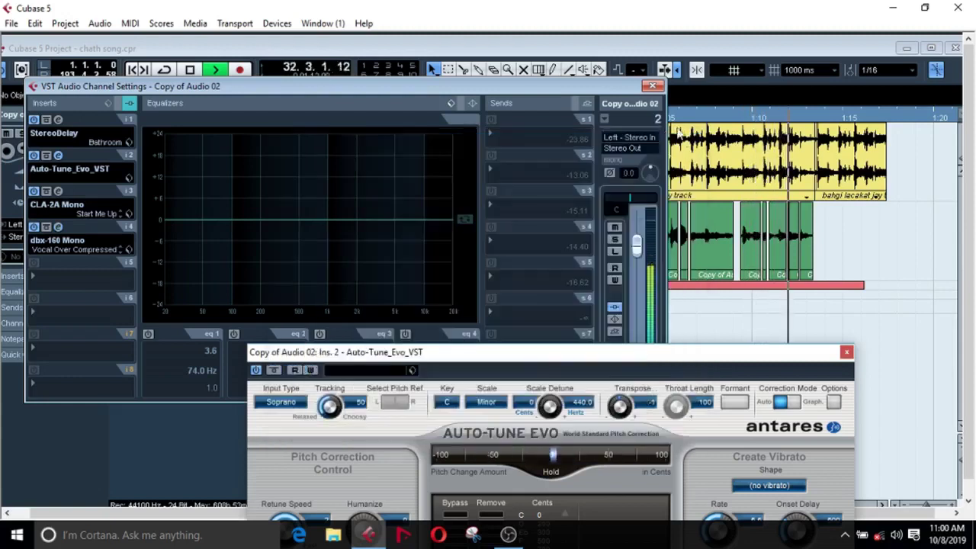
left_click(653, 86)
key("space")
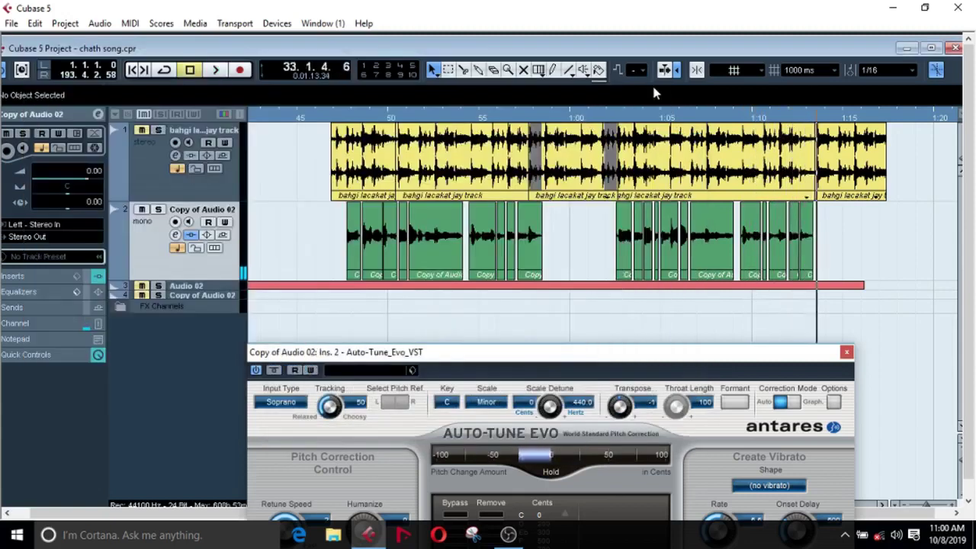
Step: Duplicate the Copy of Audio 02 vocal track, place the cursor at about 47.4 seconds, and close the Auto-Tune window
right_click(143, 248)
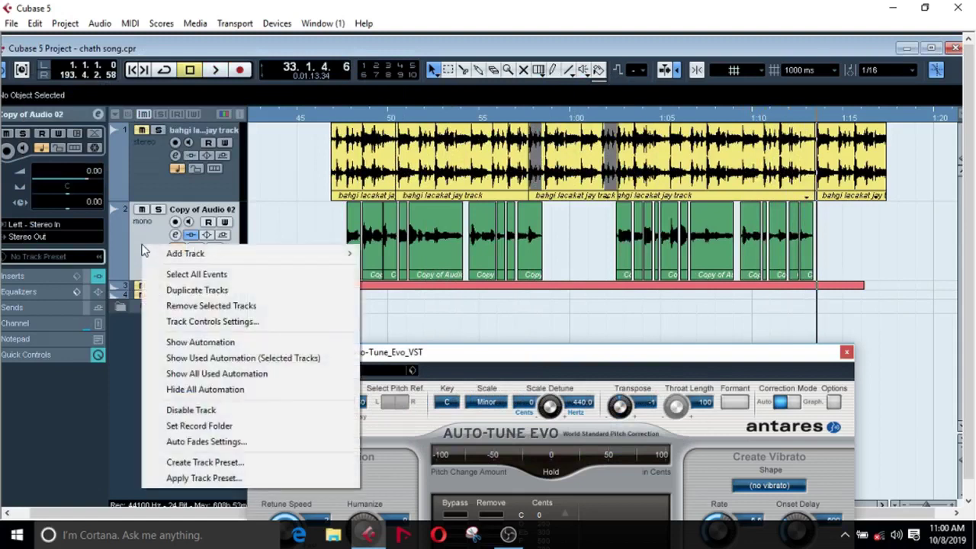
left_click(186, 291)
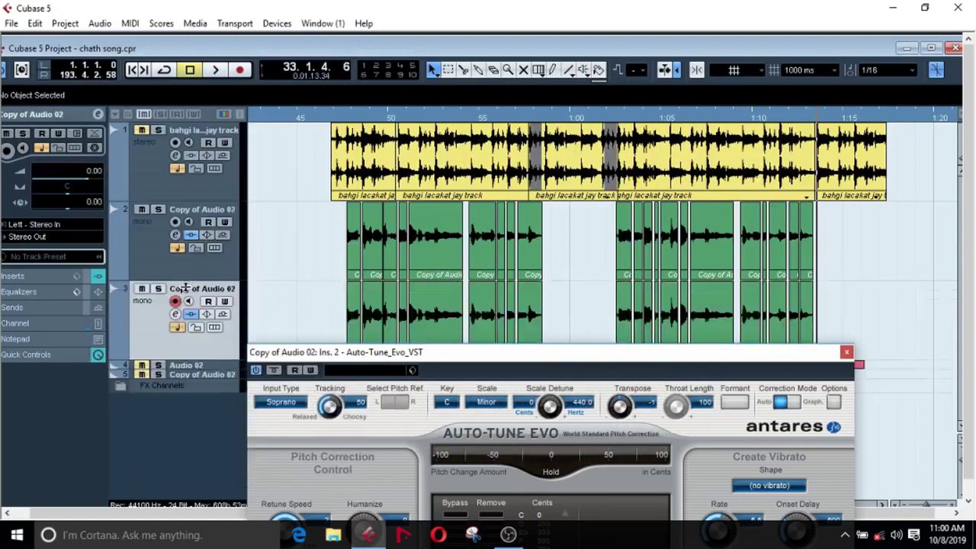
left_click(354, 120)
left_click(345, 120)
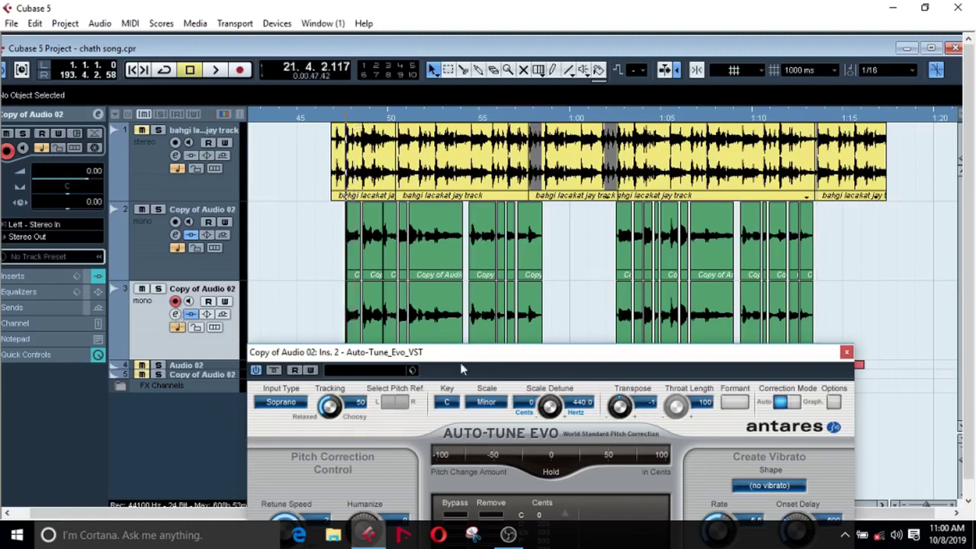
left_click(846, 353)
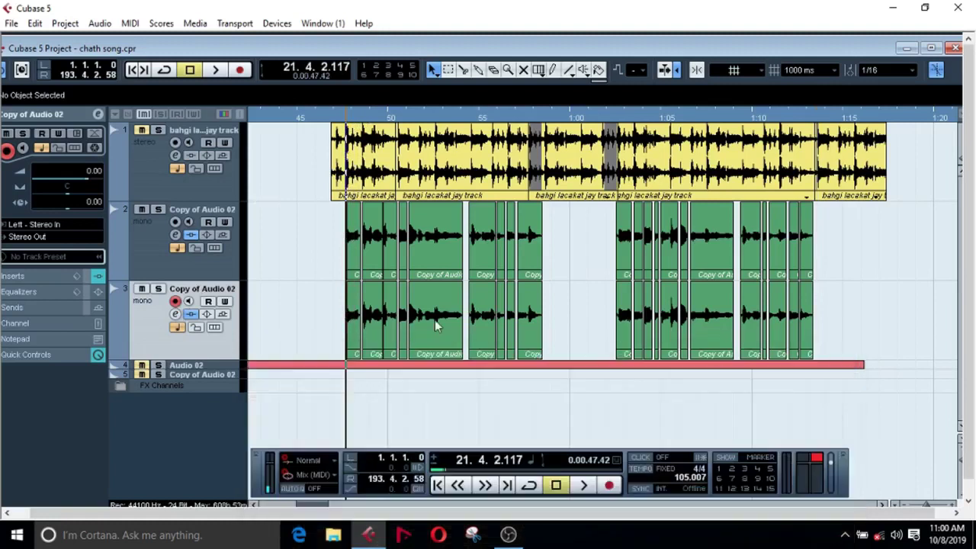
Step: Play the doubled vocal from about 47.4 seconds, mute the duplicate track during playback to compare, and stop
left_click_drag(342, 328, 457, 319)
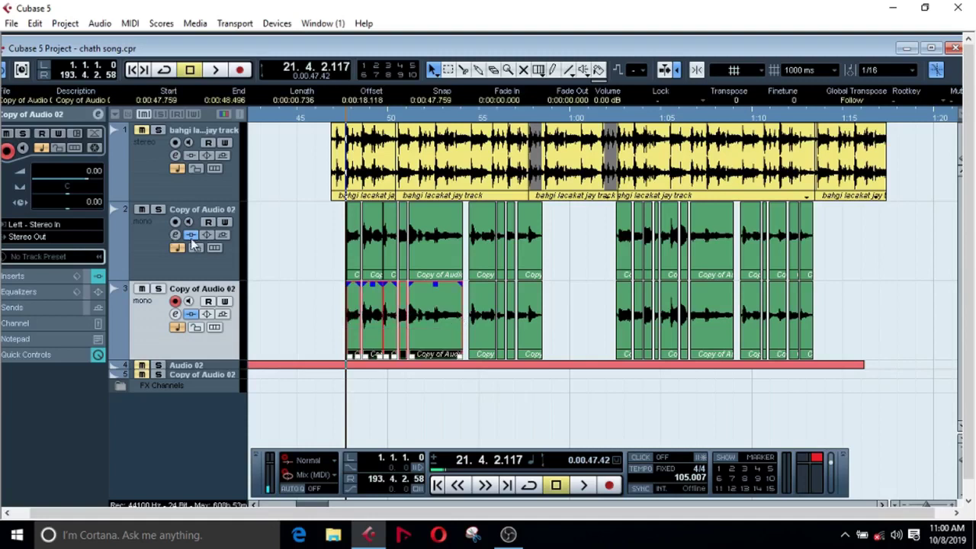
key("space")
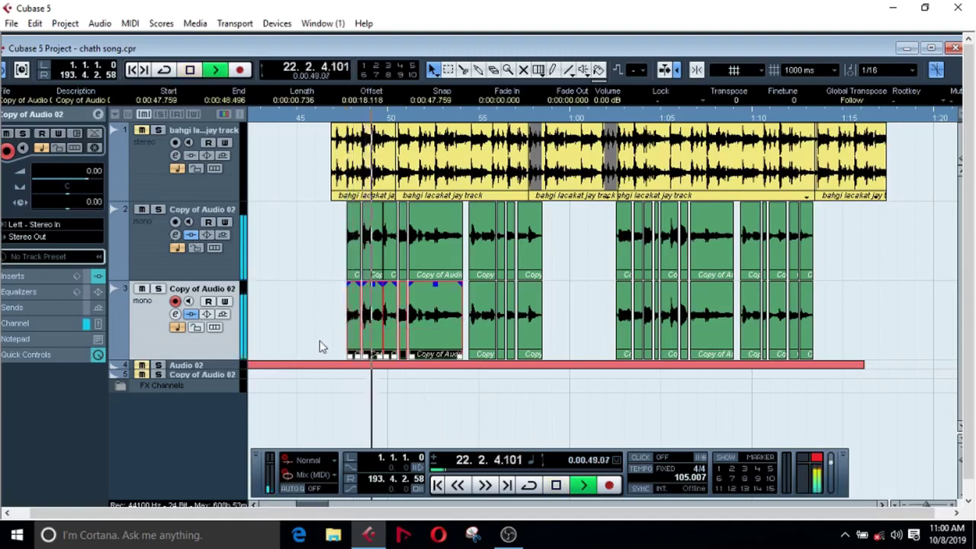
left_click(319, 345)
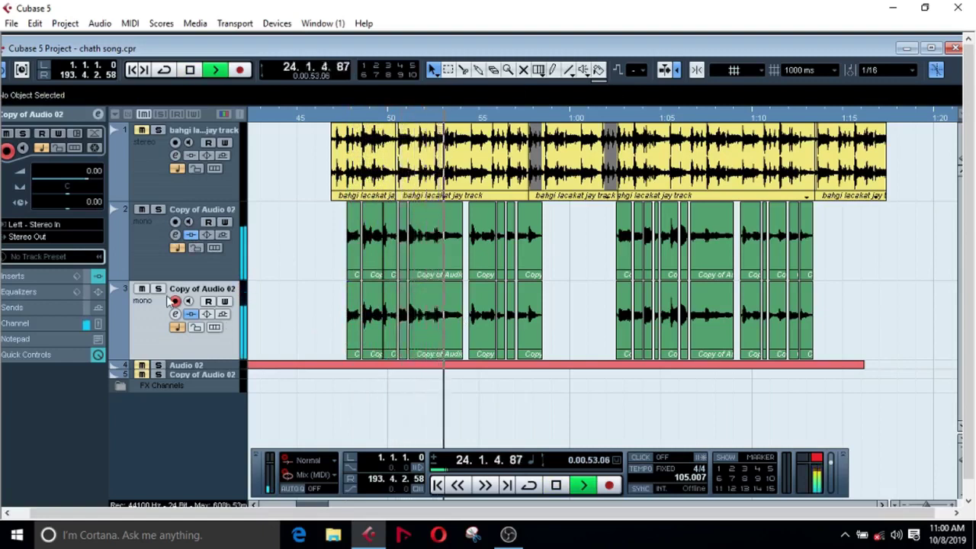
left_click(143, 289)
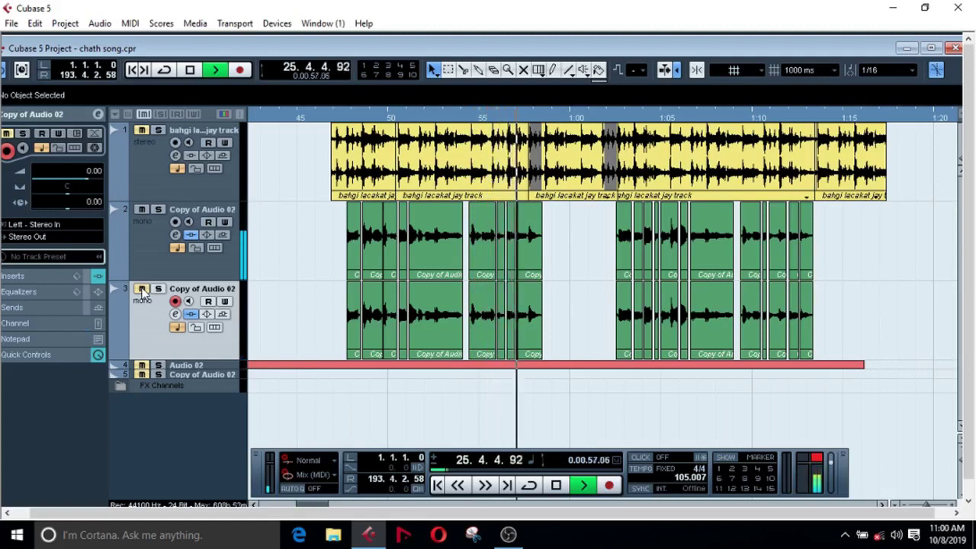
key("space")
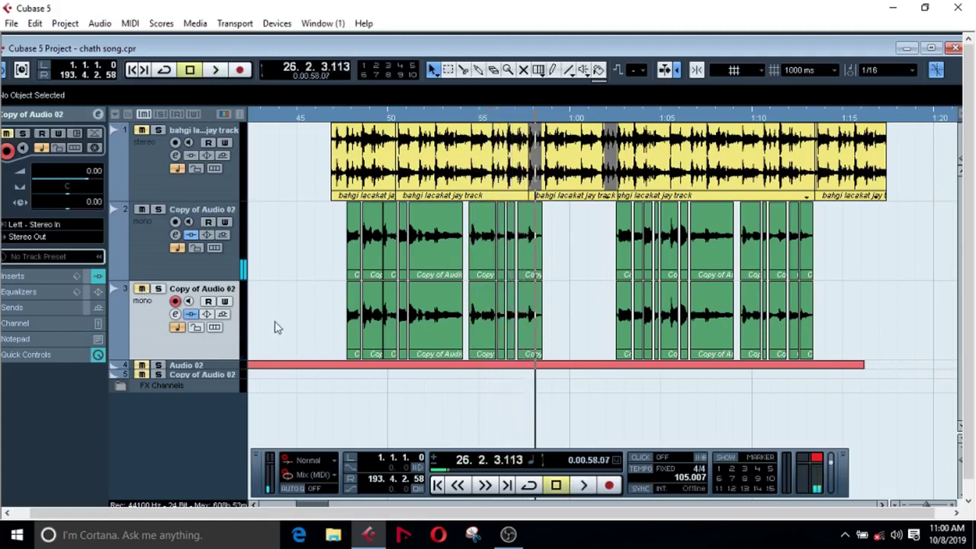
Step: Delete the duplicate vocal track's opening clips before about 54.5 seconds and leave the remaining clips deselected
left_click(444, 314)
key("Delete")
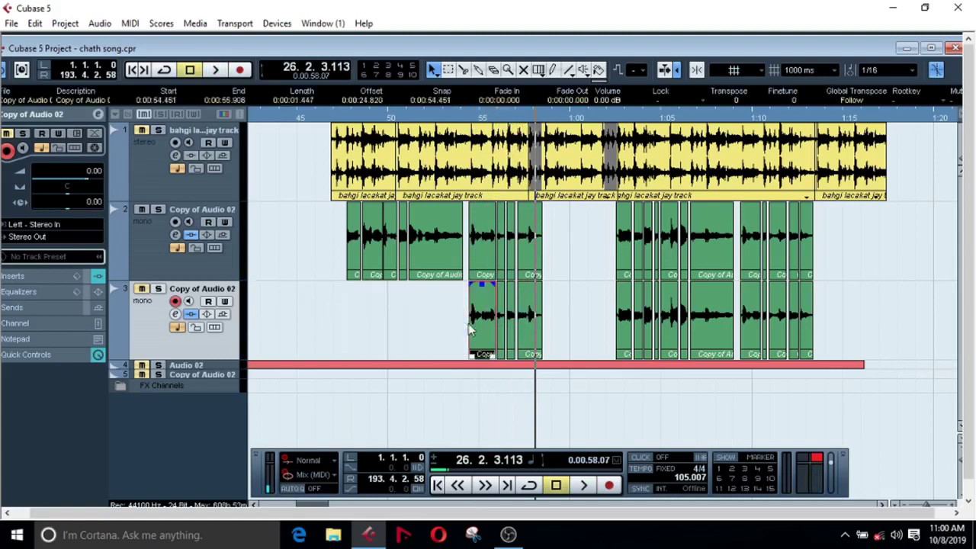
left_click_drag(542, 331, 523, 351)
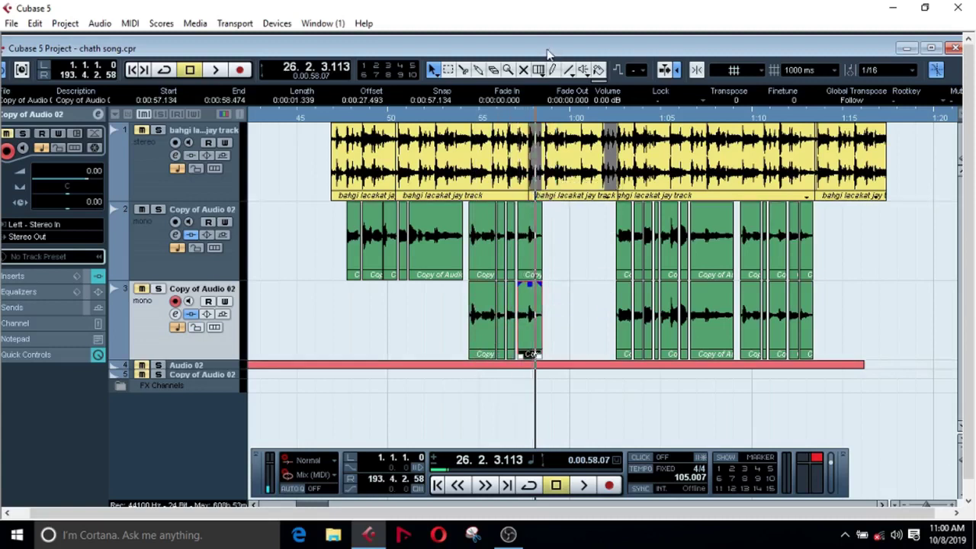
left_click(570, 307)
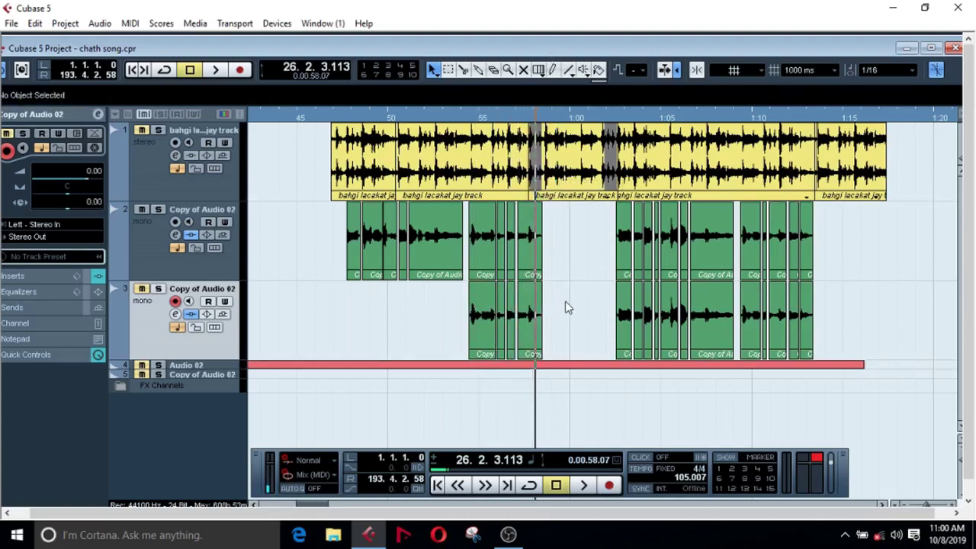
Step: Move the duplicate track's four clips between 54.5 and 58.5 seconds into the vocal gap, starting at 58.542 seconds
left_click_drag(480, 328, 446, 333)
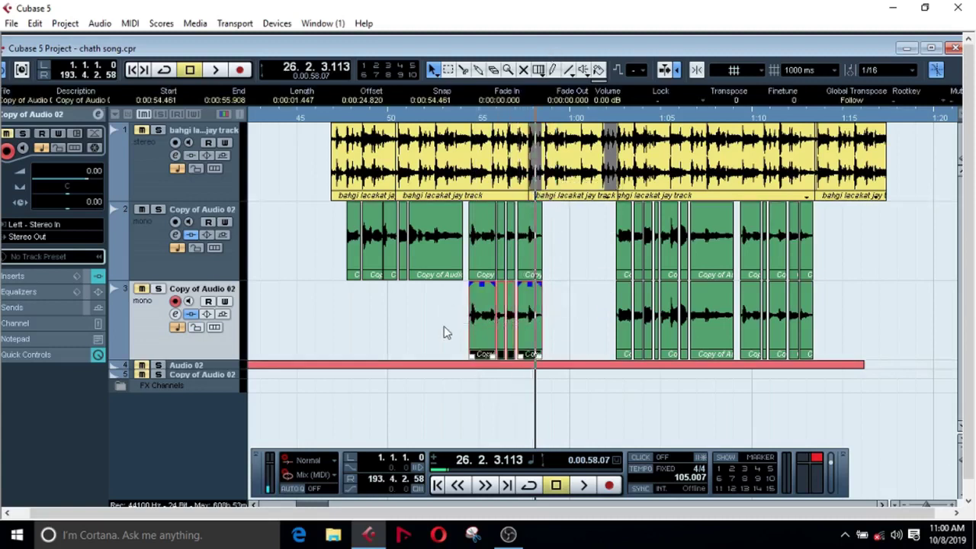
key("h")
key("h")
key("h")
key("h")
key("h")
key("h")
key("h")
key("h")
left_click_drag(451, 315, 773, 317)
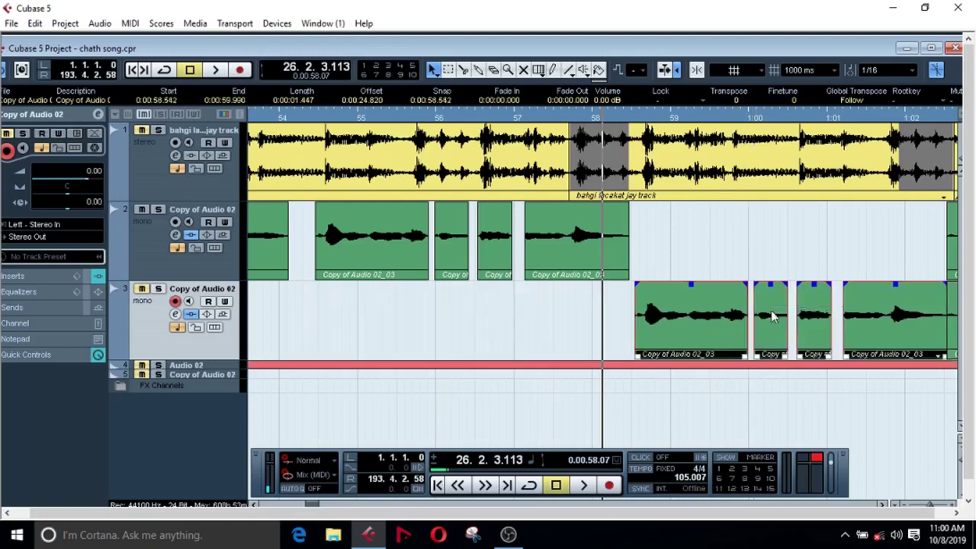
key("g")
key("g")
key("g")
key("g")
key("g")
key("g")
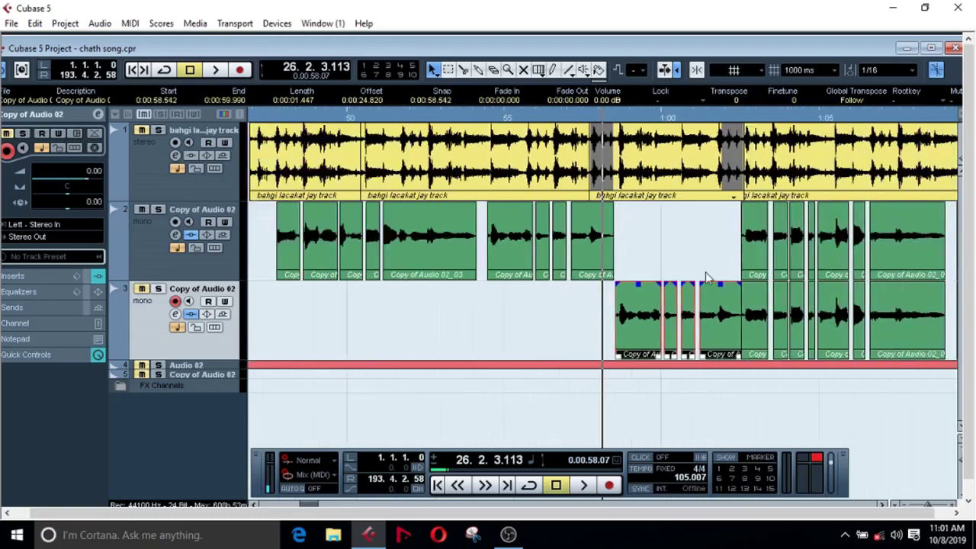
Step: Place the cursor at about 57.1 seconds and briefly start and stop playback
left_click(577, 121)
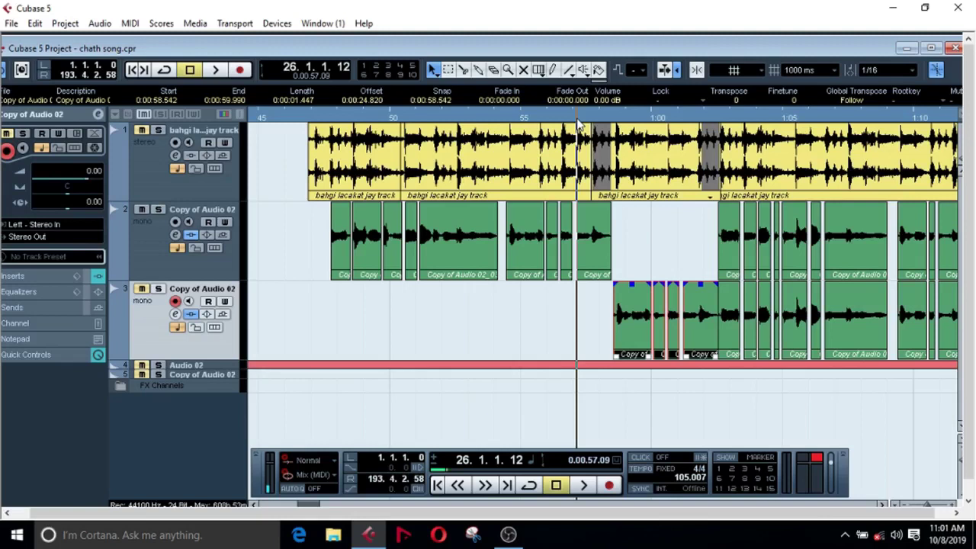
key("space")
key("space")
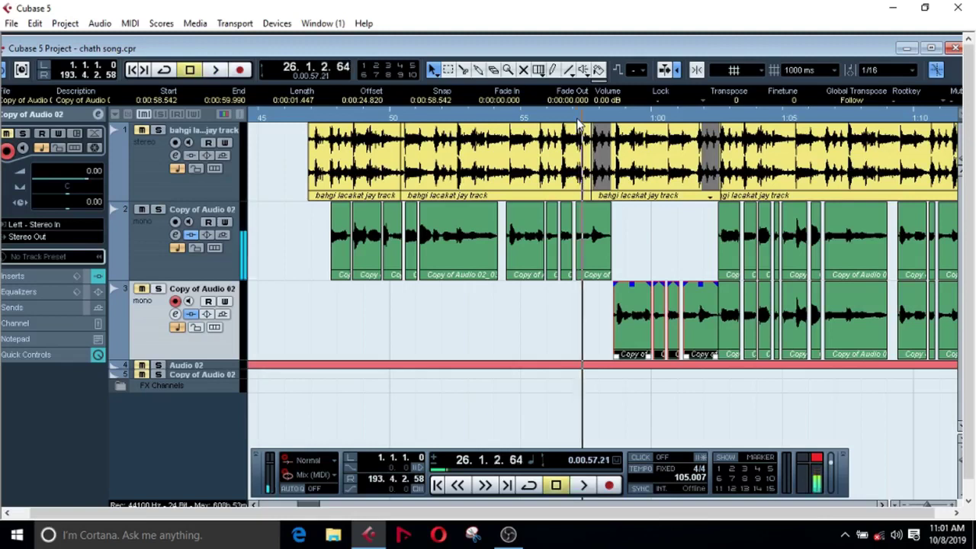
Step: Maximize the project window, minimize Cubase, play Chat.mp3 in VLC media player at 89% volume, and close the player
left_click(931, 47)
left_click(892, 8)
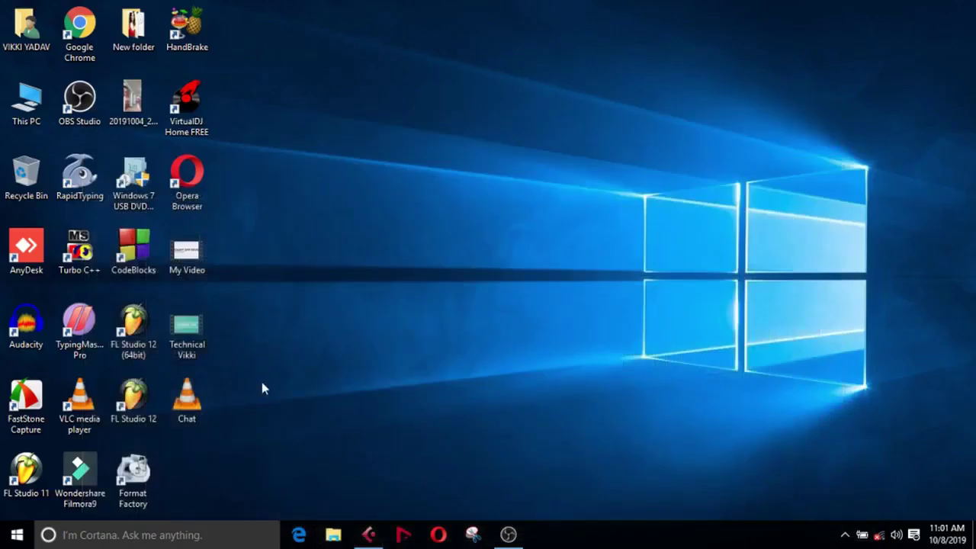
double_click(200, 402)
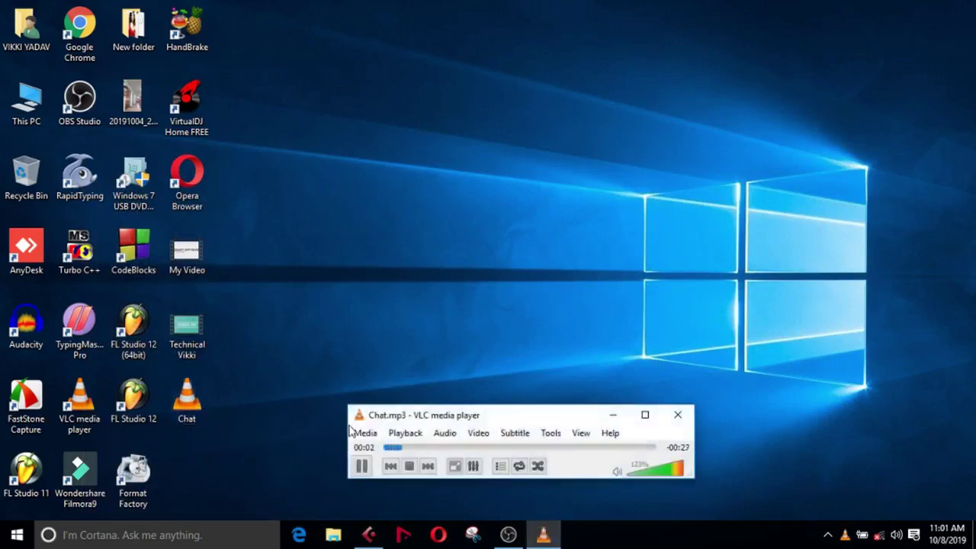
left_click(670, 473)
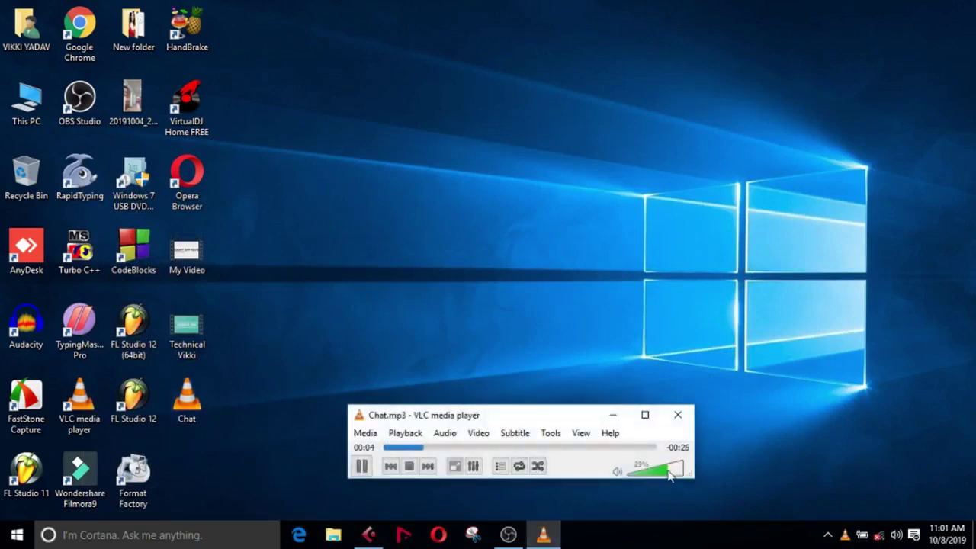
left_click(896, 536)
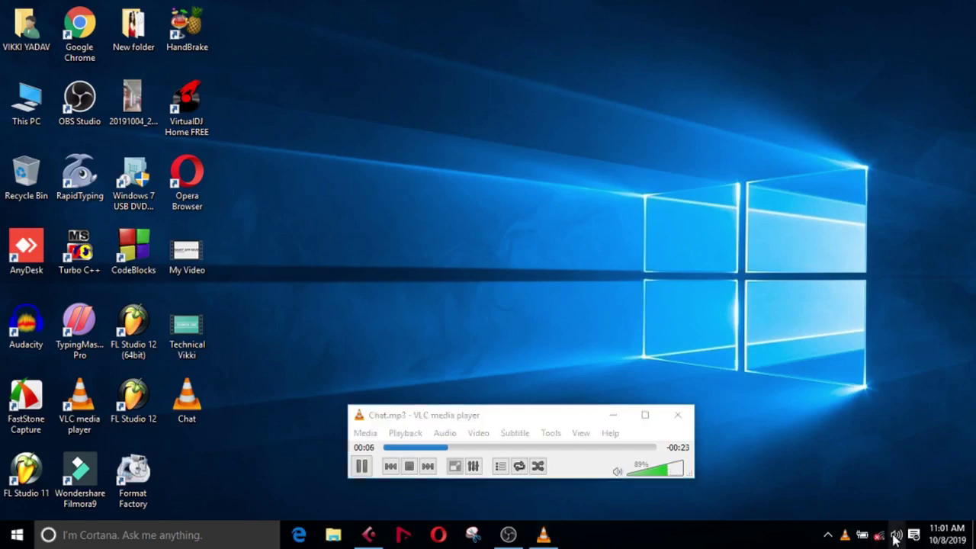
left_click(818, 303)
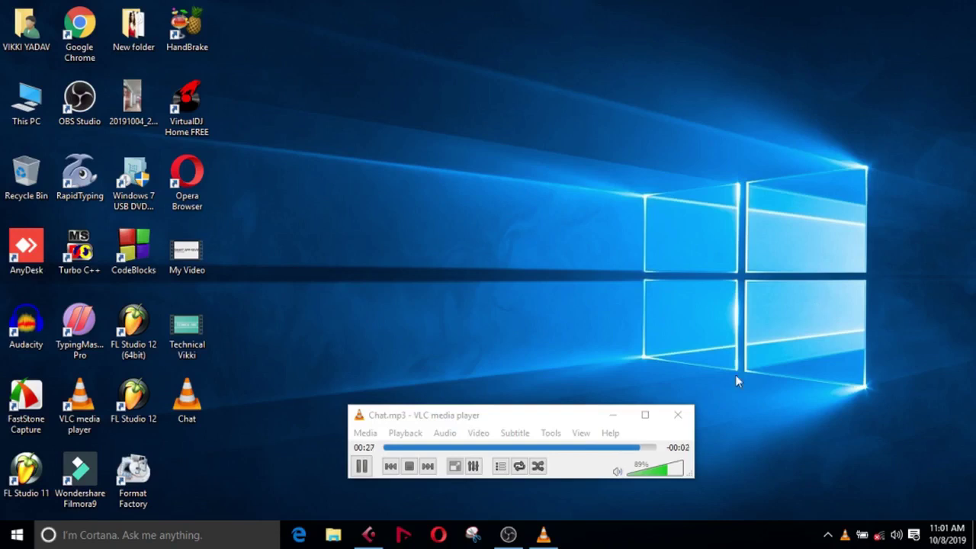
left_click(679, 414)
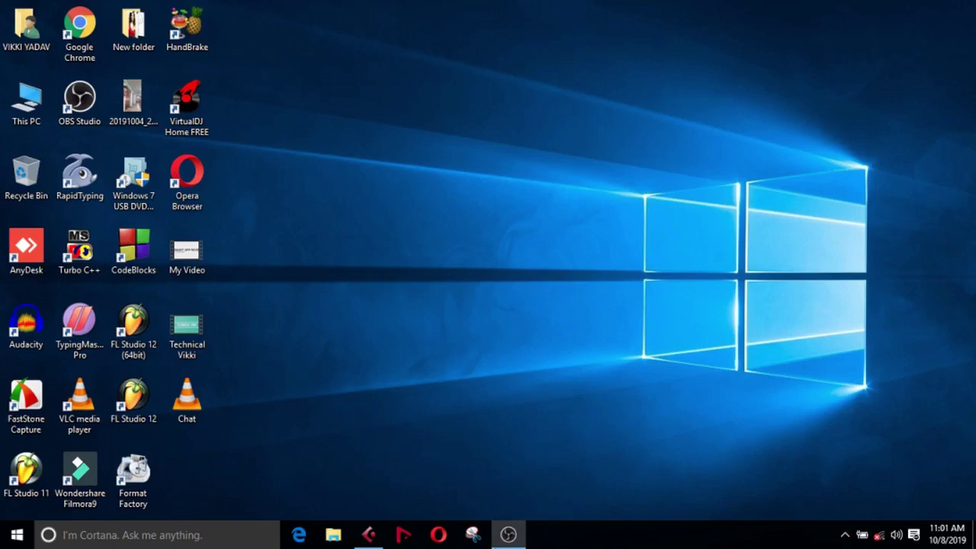
Step: Switch back to Cubase and start playback from about 54 seconds to hear the rearranged vocal clips
left_click(367, 536)
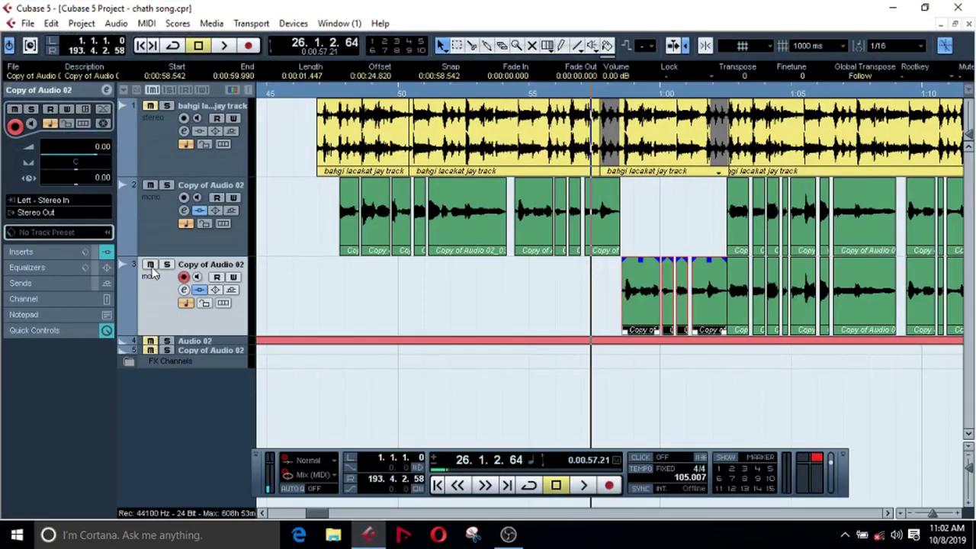
left_click(515, 97)
key("space")
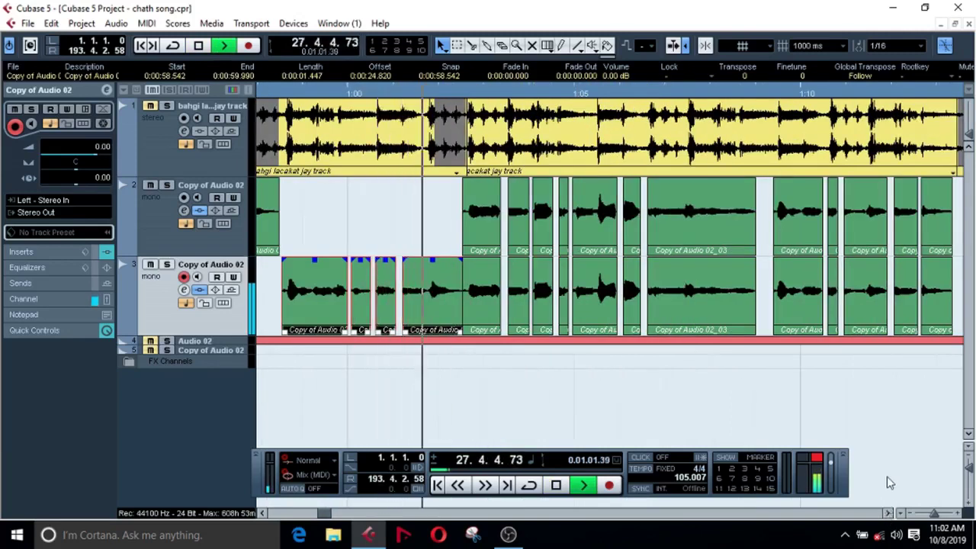
Step: Copy the four moved clips to 1:13.354 on the duplicate track, directly after the second vocal section, and stop playback
key("g")
key("g")
key("g")
key("g")
key("g")
key("g")
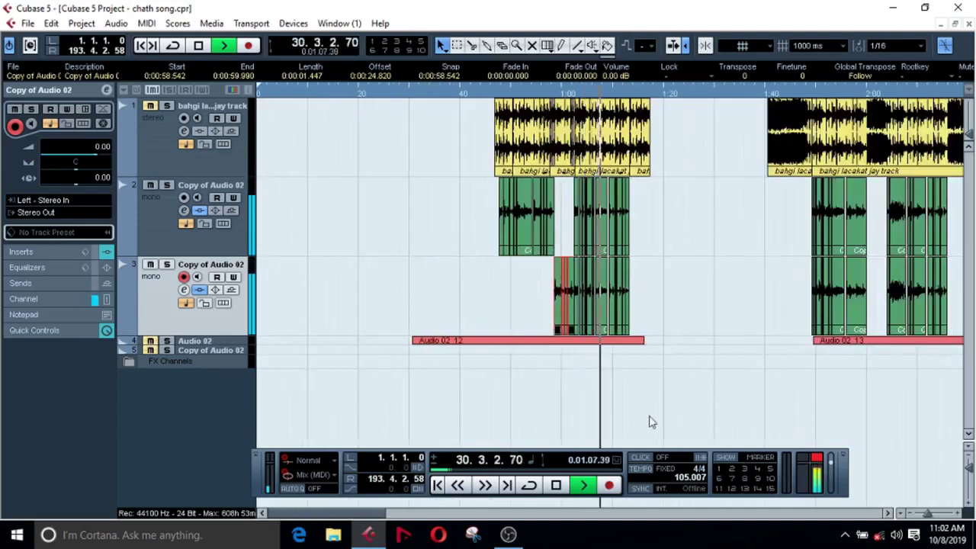
key("h")
key("h")
key("h")
key("h")
key("h")
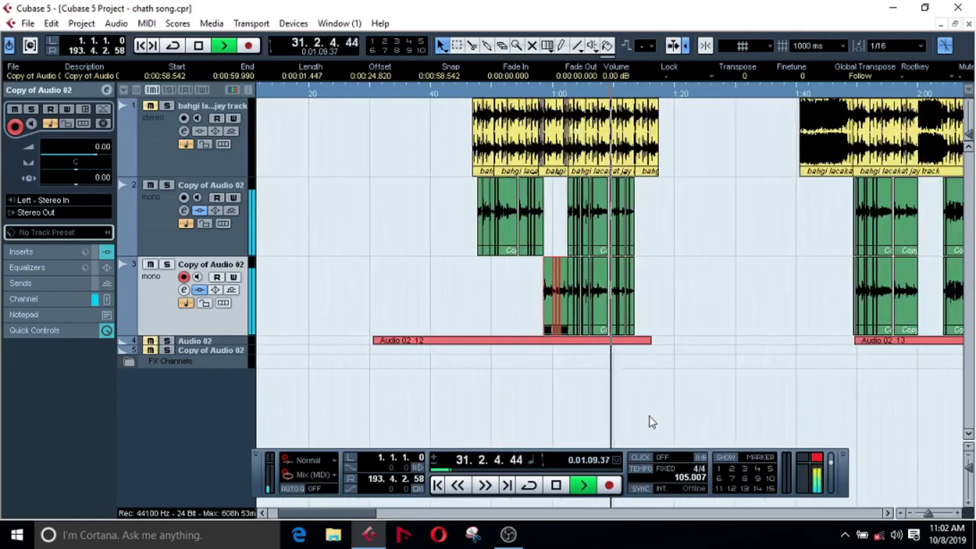
key("g")
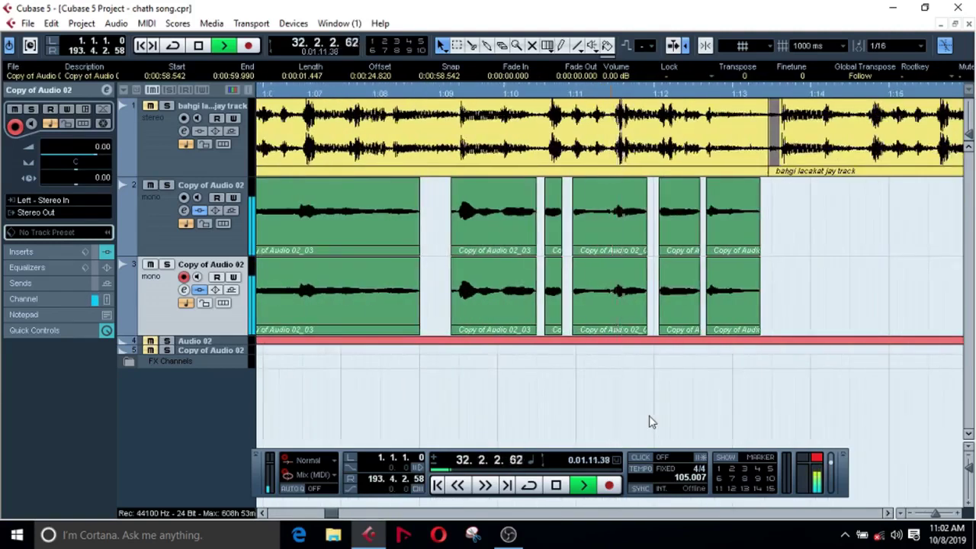
key("g")
key("ctrl+v")
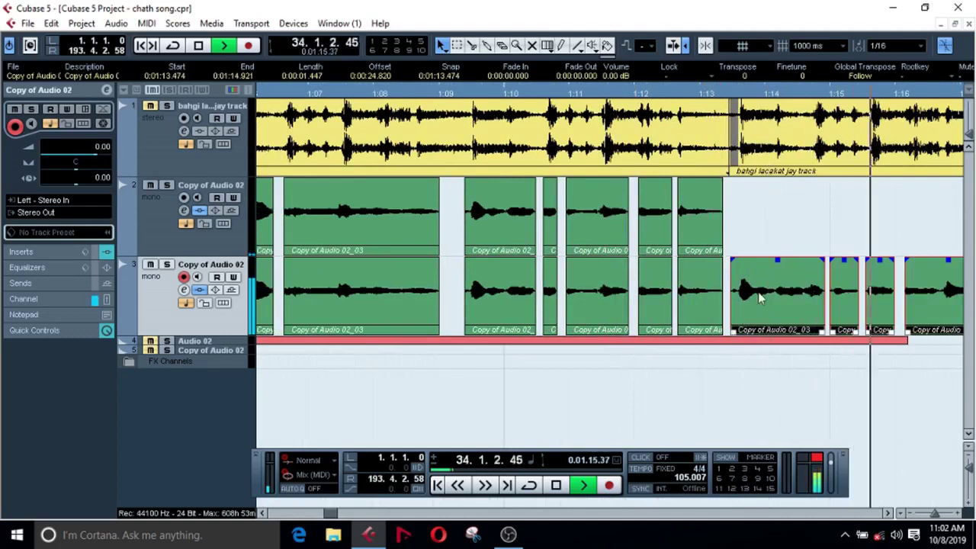
left_click_drag(757, 292, 750, 298)
key("space")
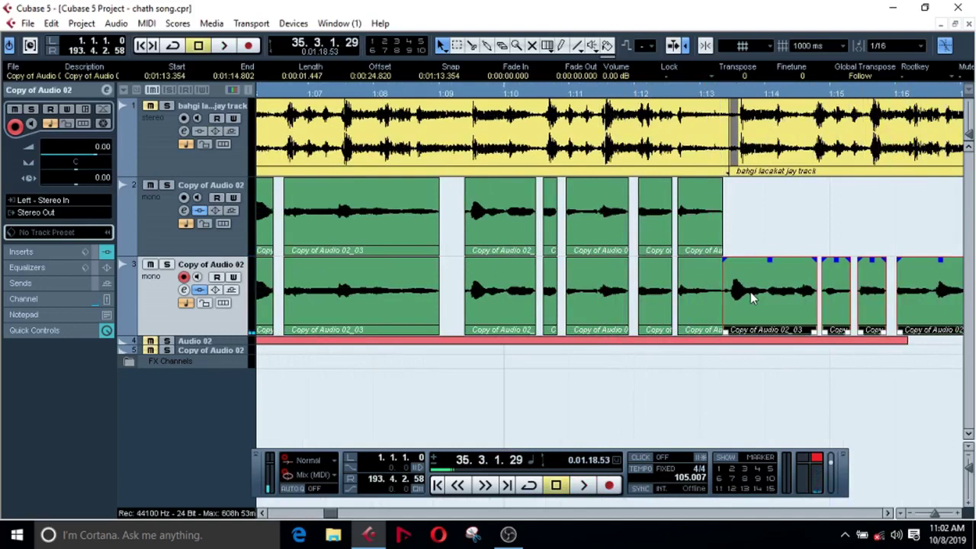
Step: Play the alternating vocal arrangement from about 58 seconds and follow it through the second vocal section
key("g")
key("g")
key("g")
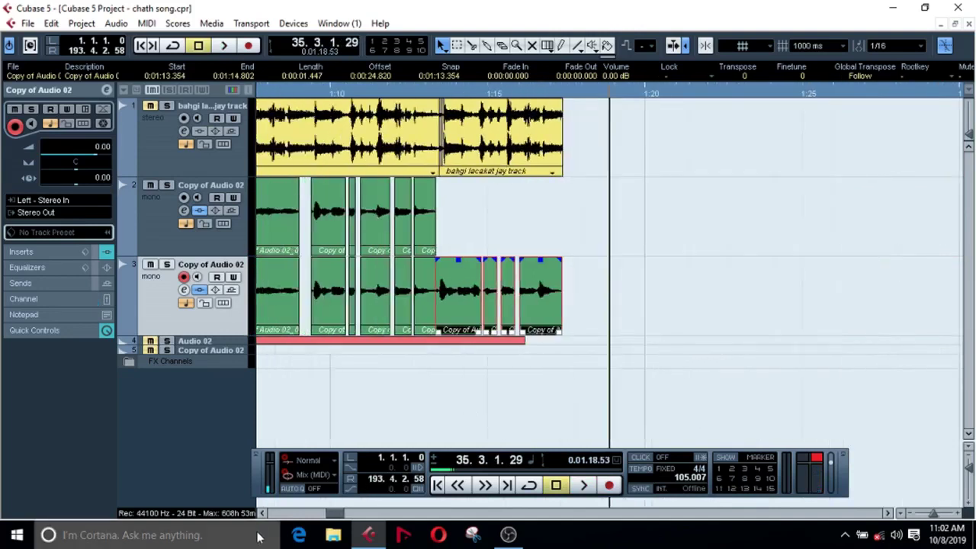
left_click(261, 513)
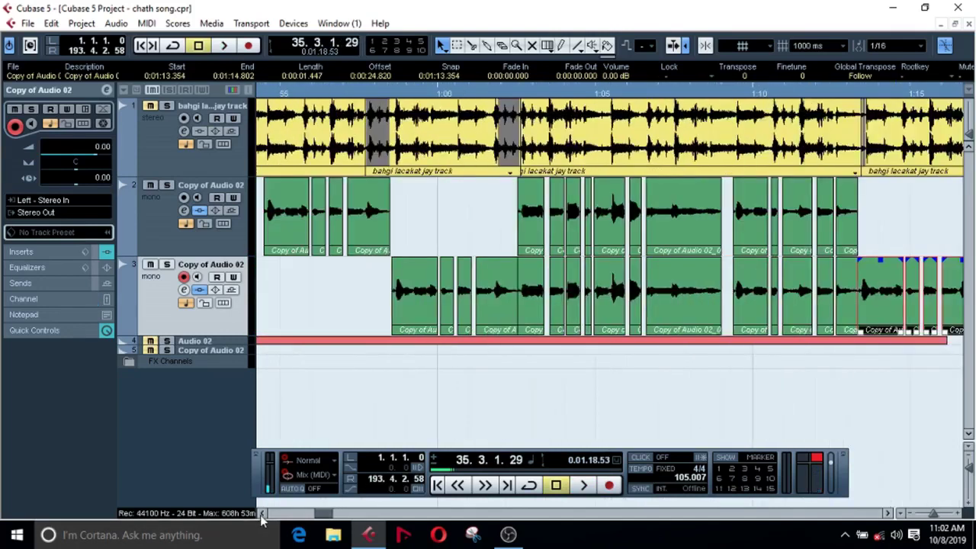
key("g")
key("g")
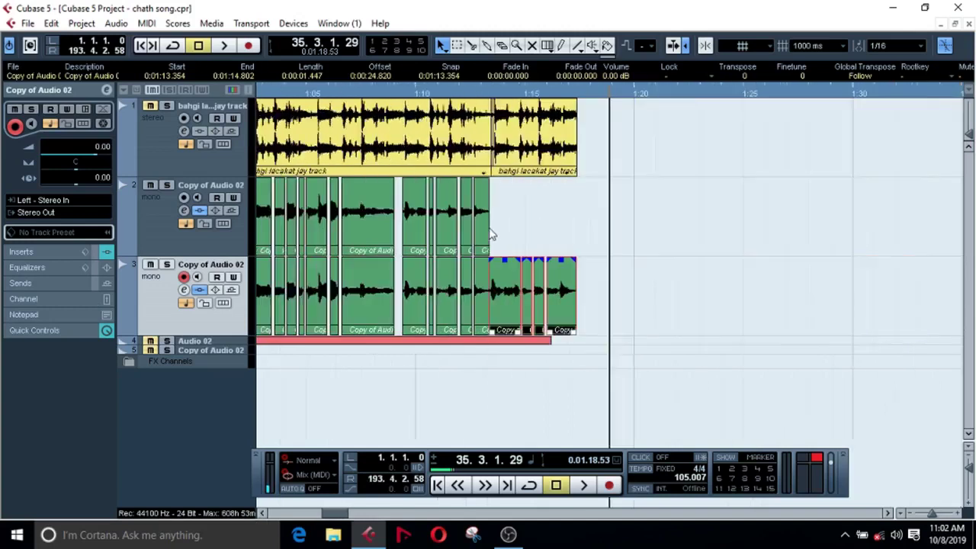
left_click(262, 513)
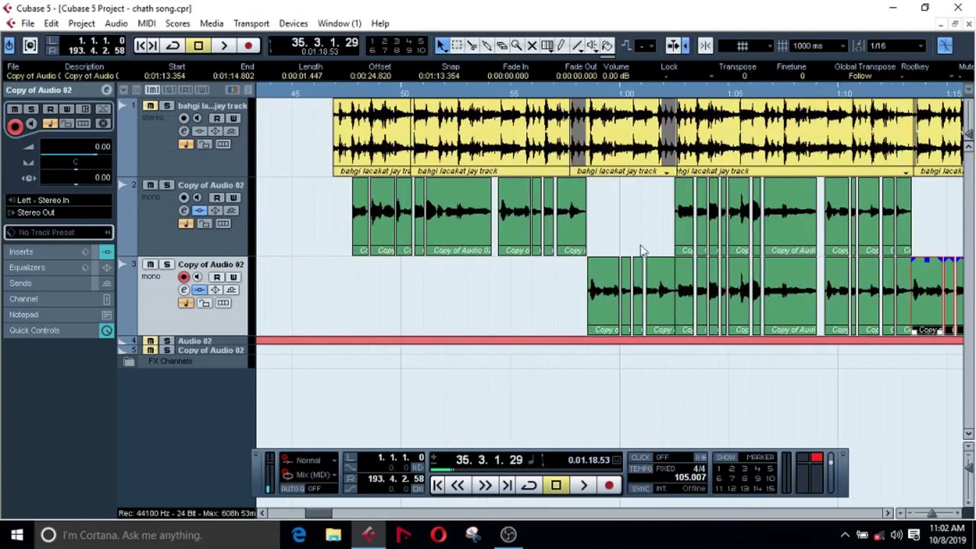
left_click(570, 97)
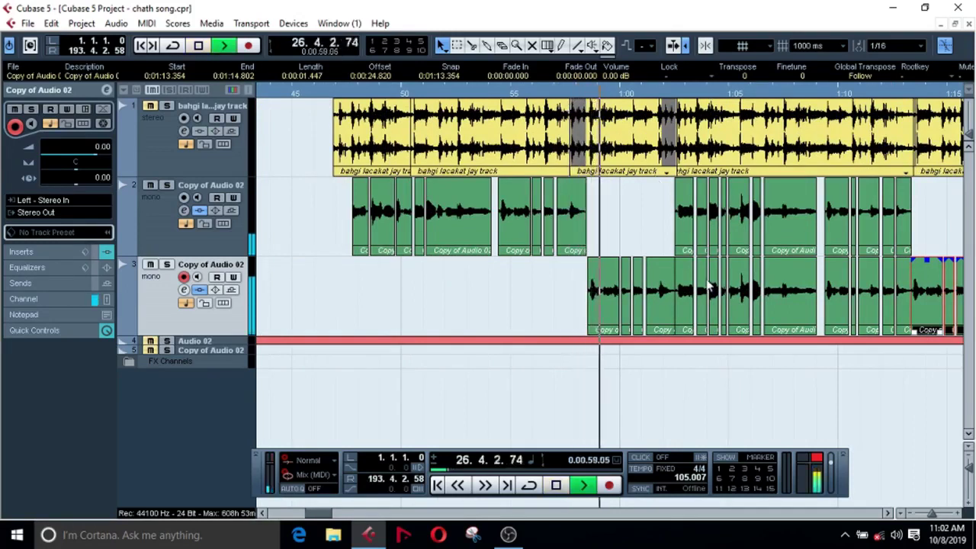
key("h")
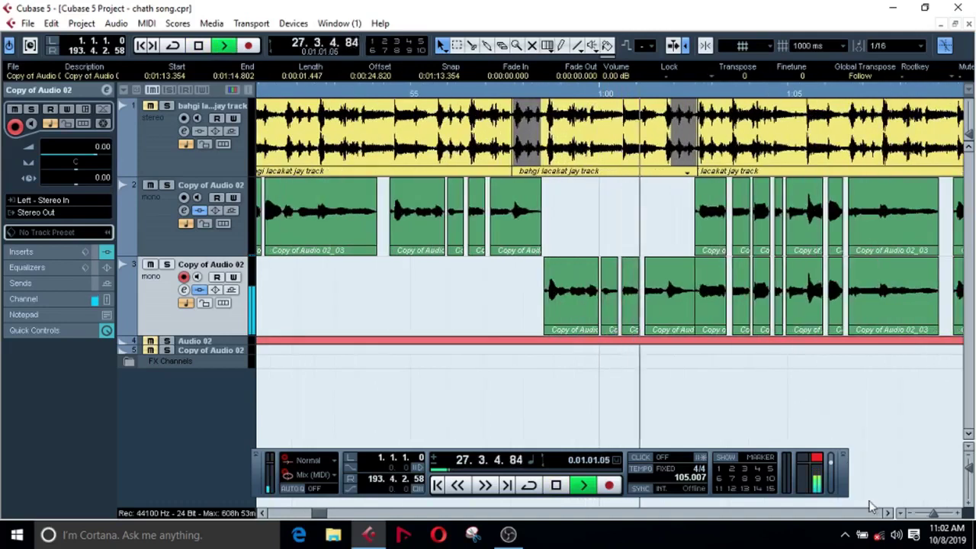
left_click(887, 515)
left_click(887, 514)
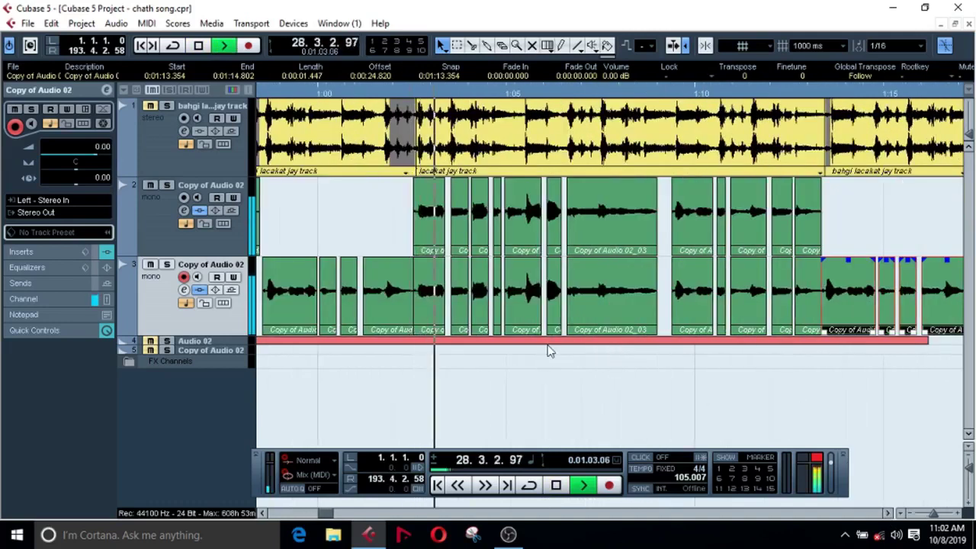
Step: Delete the duplicate track's clips between about 1:02.5 and 1:13.3, keeping the gap-filling phrases on either side, and stop playback
left_click(430, 297)
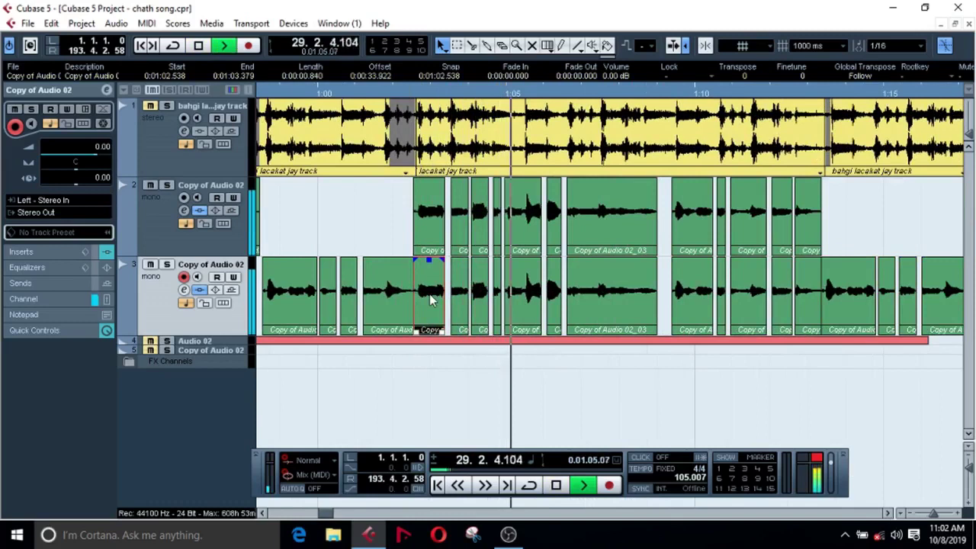
key("Delete")
left_click_drag(429, 296, 560, 305)
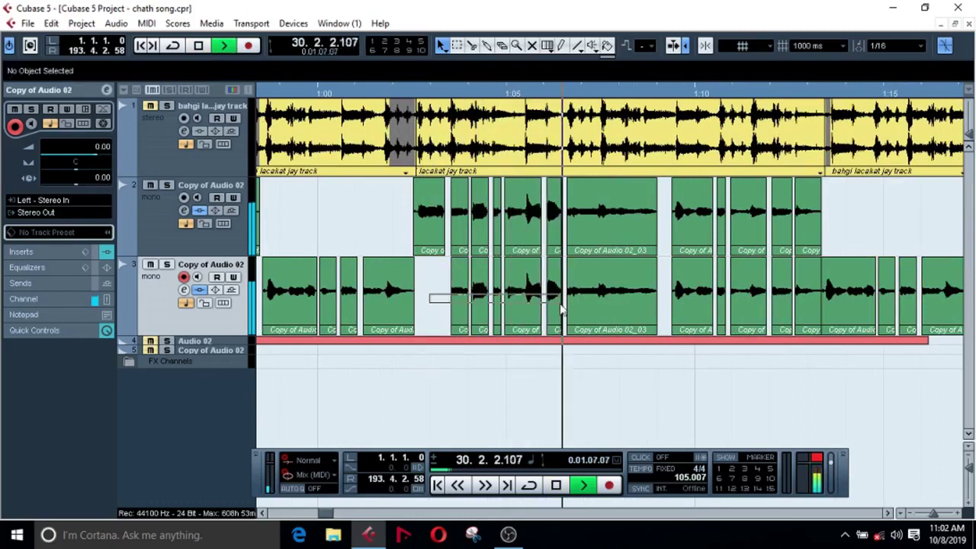
left_click_drag(801, 309, 802, 307)
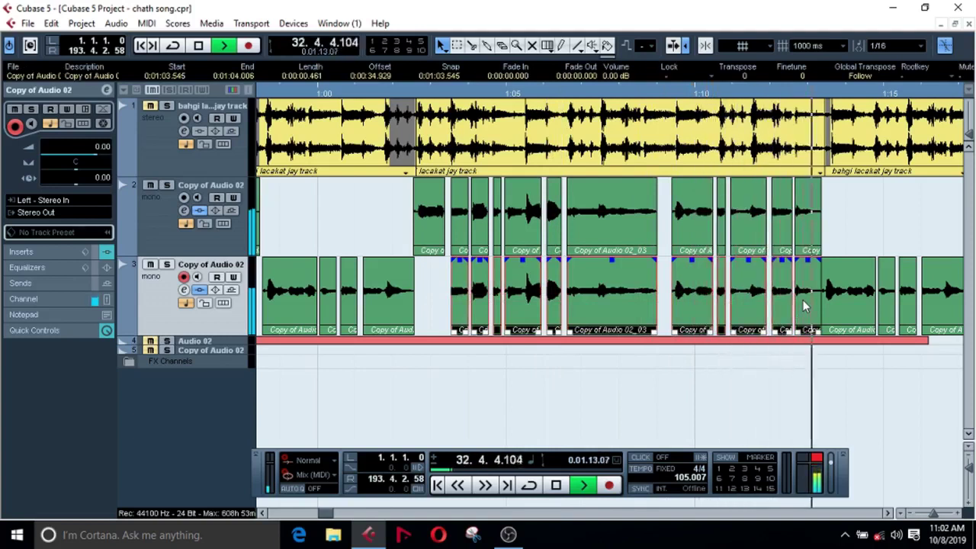
key("Delete")
key("g")
key("g")
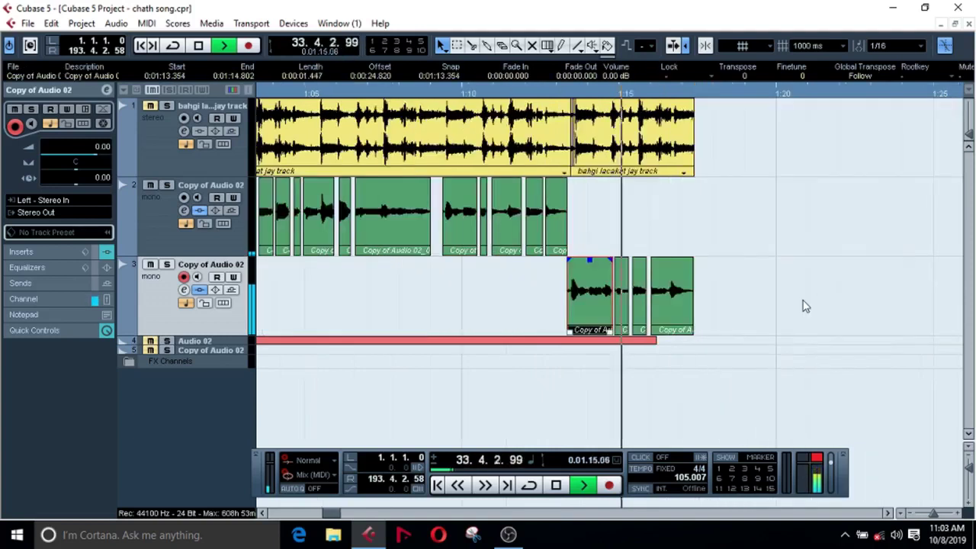
left_click(519, 294)
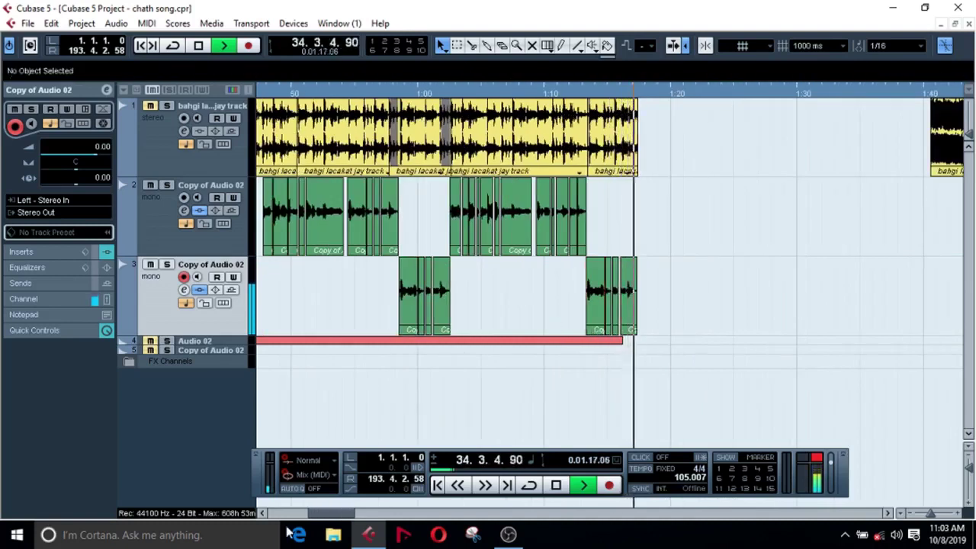
left_click(265, 516)
left_click(264, 516)
key("space")
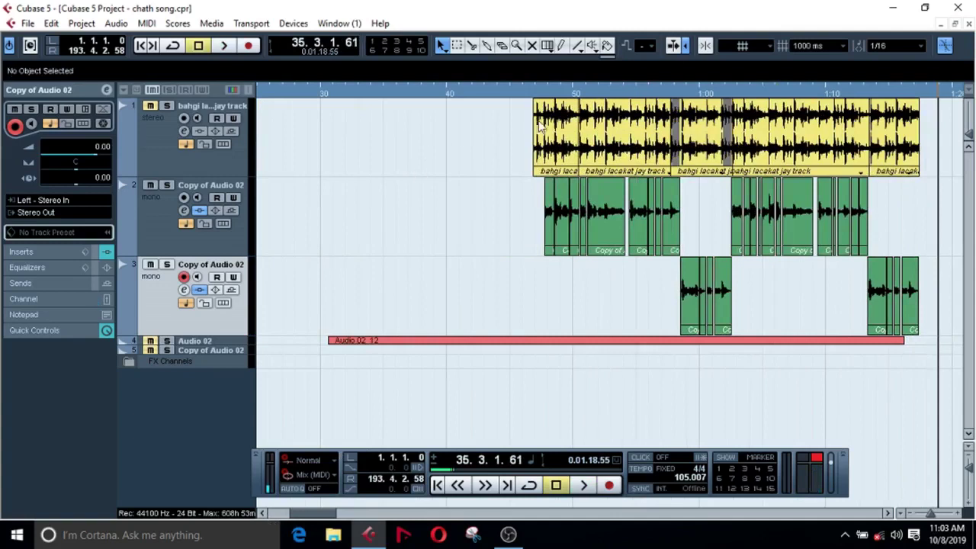
key("h")
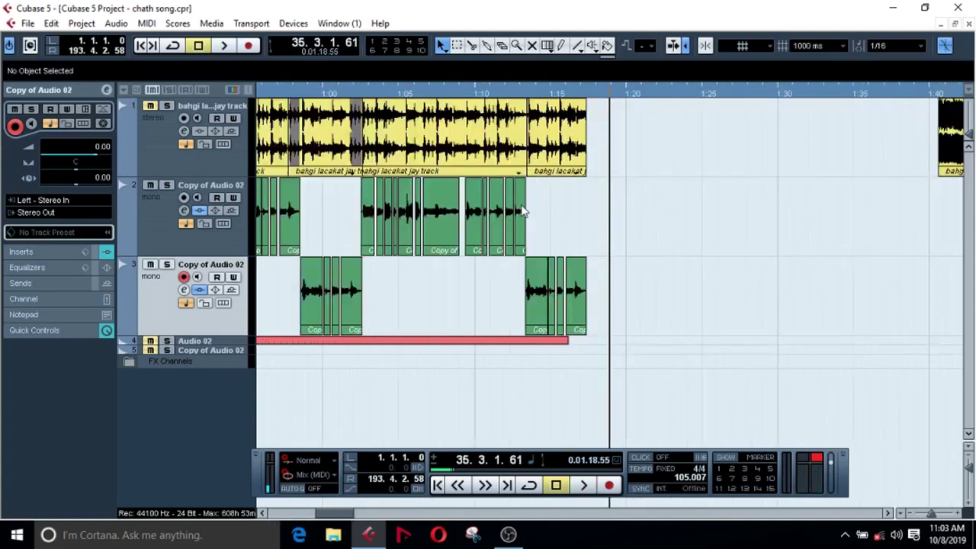
Step: Play the full alternating vocal arrangement from about 47.4 seconds through the last gap-filling phrase, and stop playback
left_click(262, 516)
left_click(262, 516)
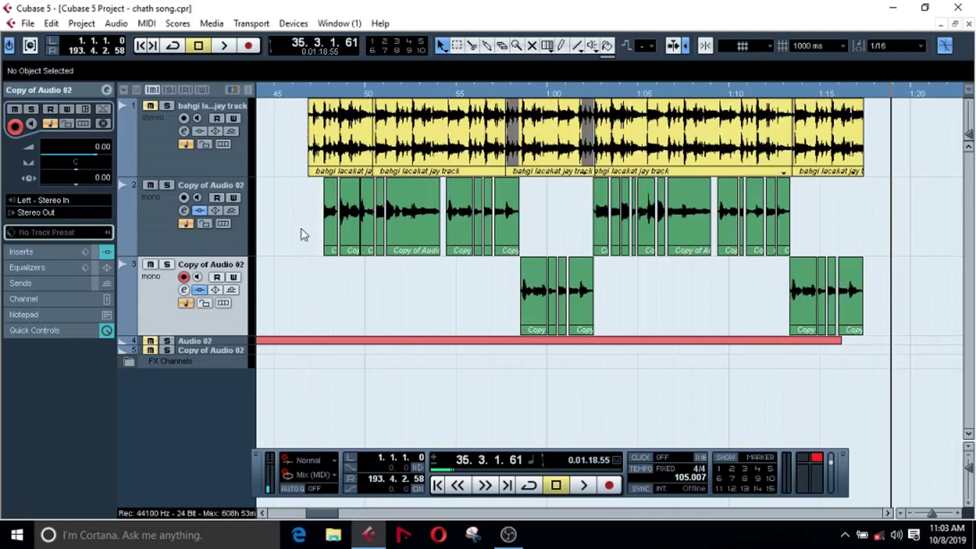
left_click(330, 93)
left_click_drag(330, 93, 323, 96)
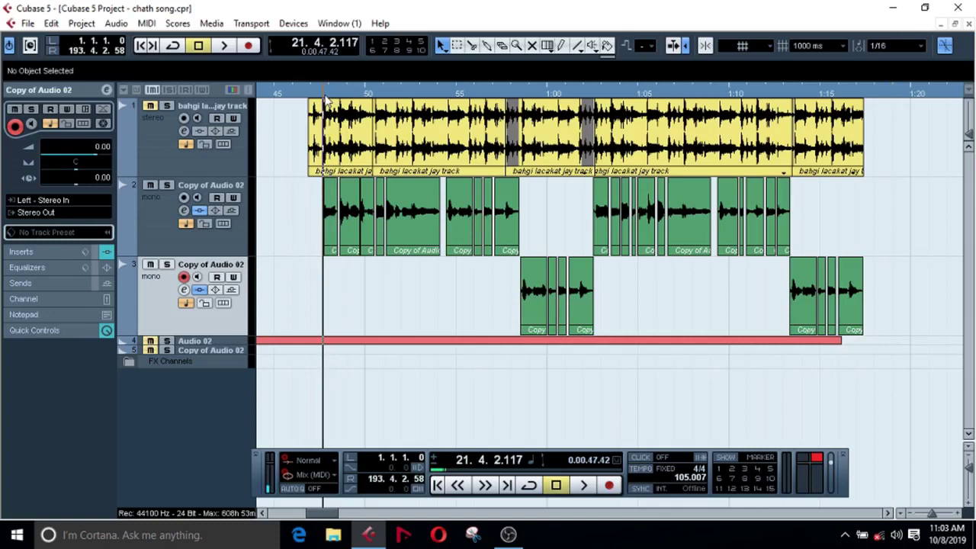
key("space")
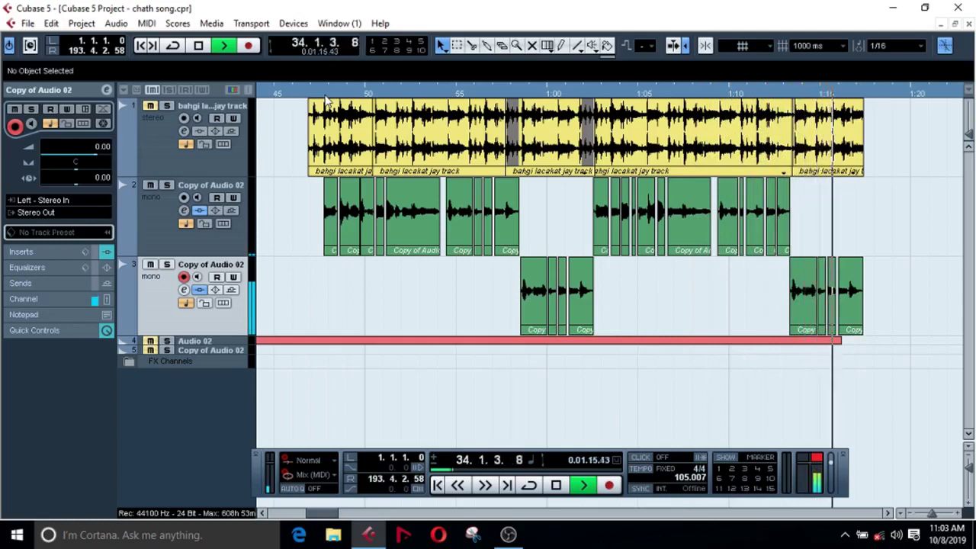
key("space")
Step: Move the playback position back to about 58.4 seconds and add the Chorus modulation effect to the duplicate track's fifth insert slot
key("KP_Subtract")
key("KP_Subtract")
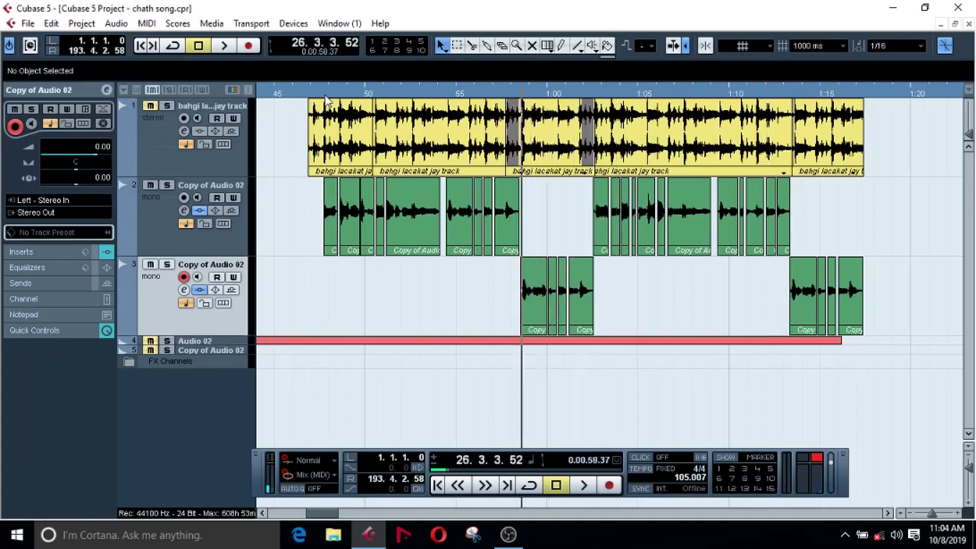
left_click(184, 290)
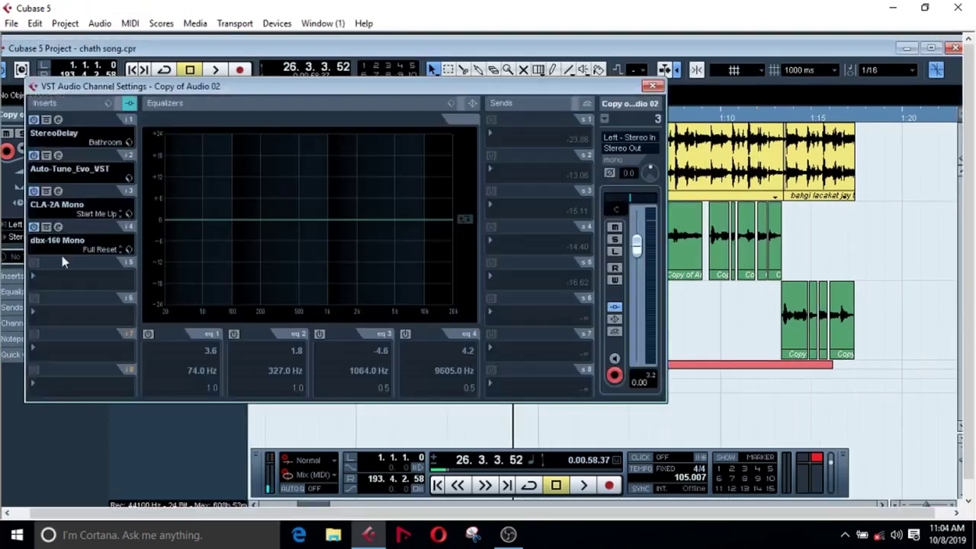
left_click(38, 283)
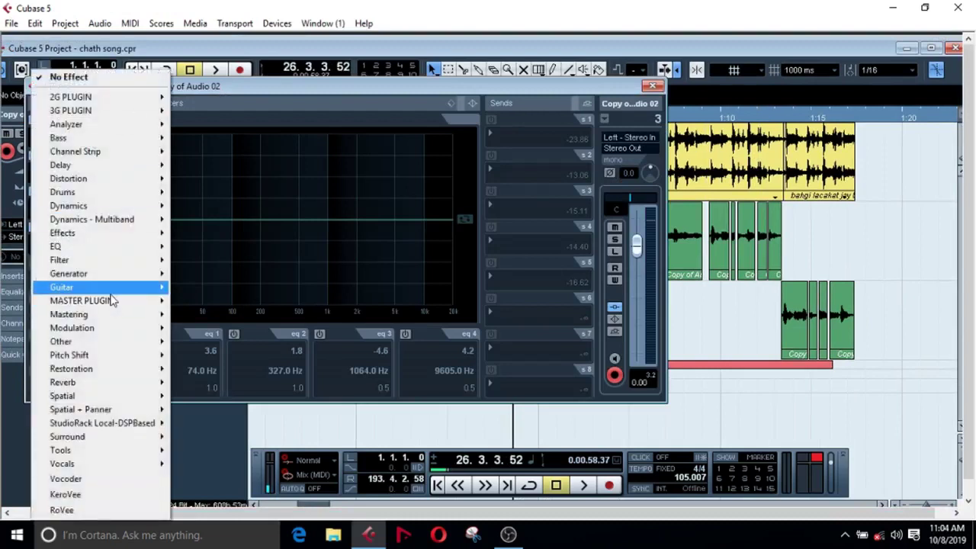
mouse_move(111, 336)
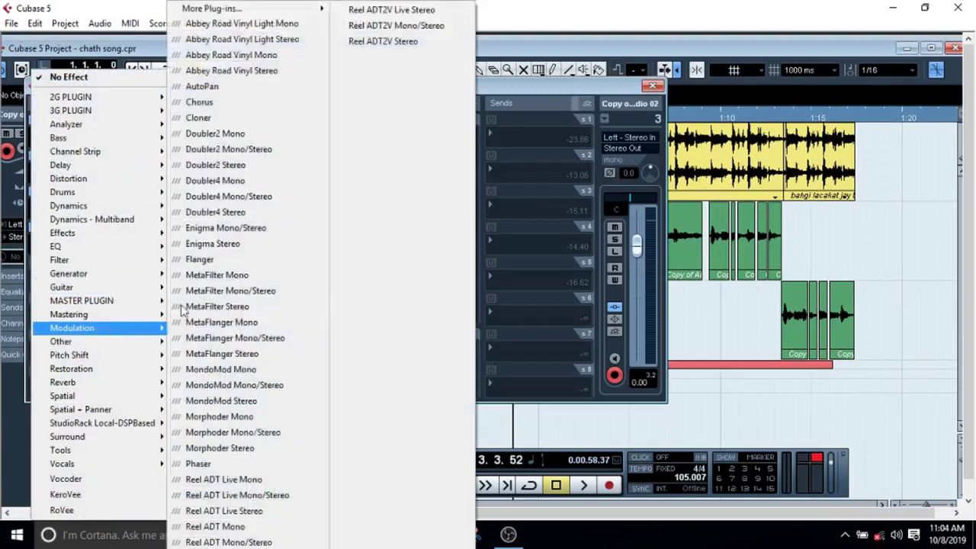
left_click(215, 105)
left_click(652, 86)
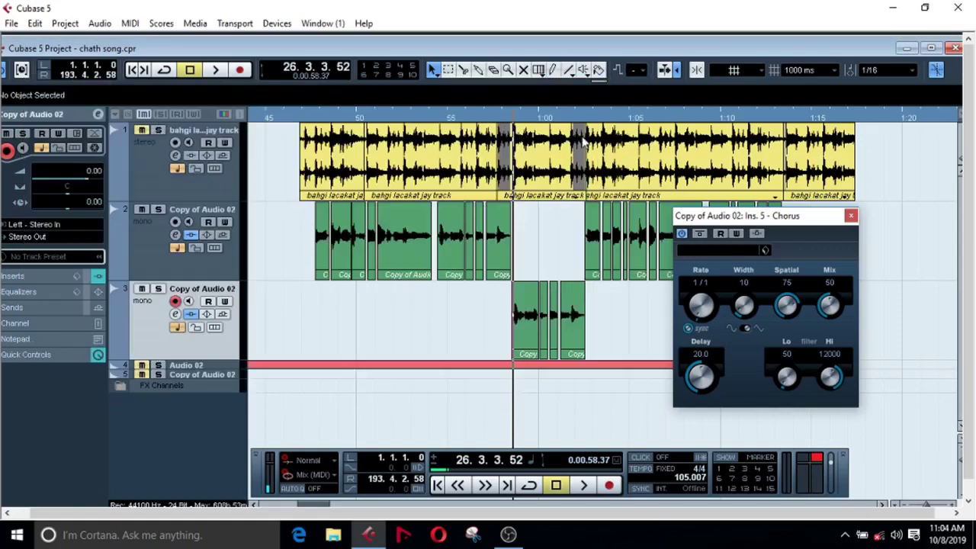
Step: Load the Slow Leslie preset in the Chorus and audition the duplicate track's first phrase from about 58 seconds
left_click(713, 253)
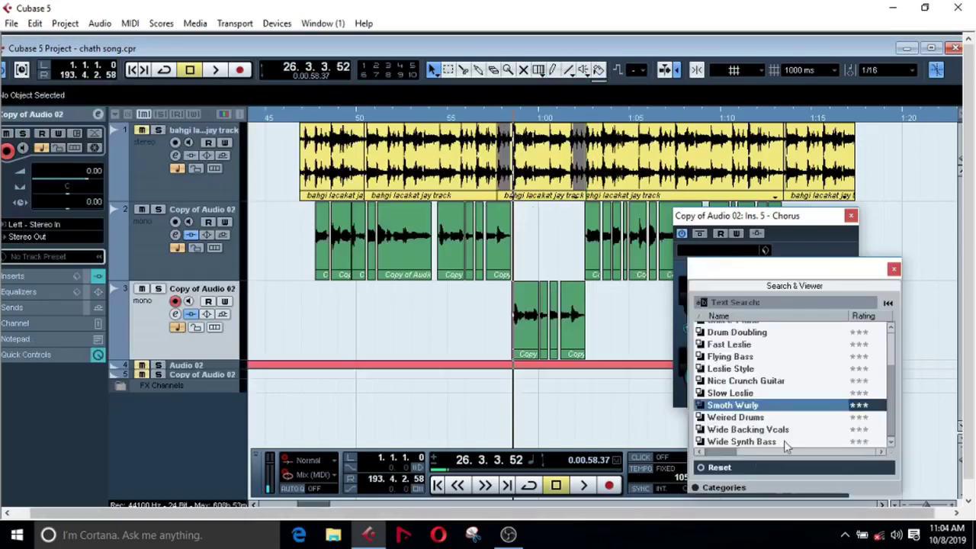
left_click(733, 393)
double_click(734, 393)
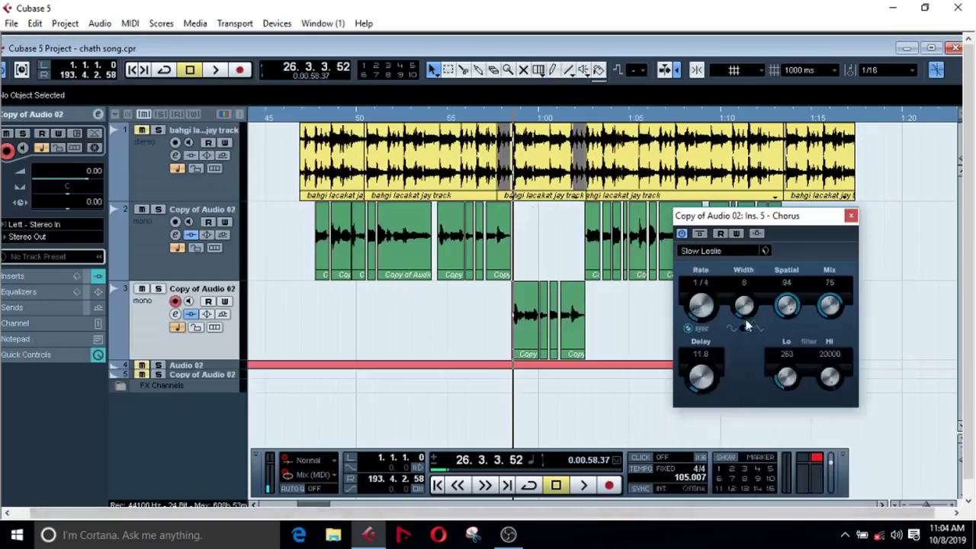
left_click(731, 252)
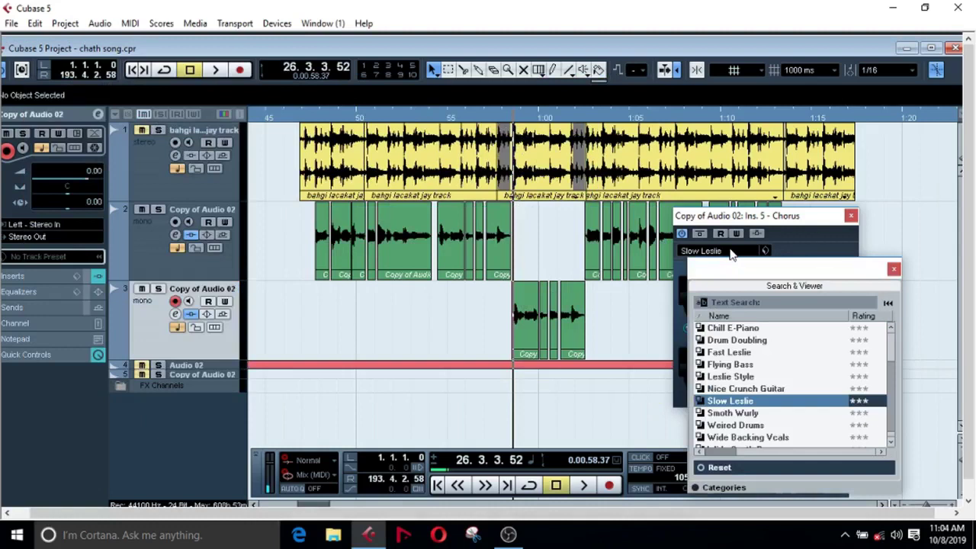
key("space")
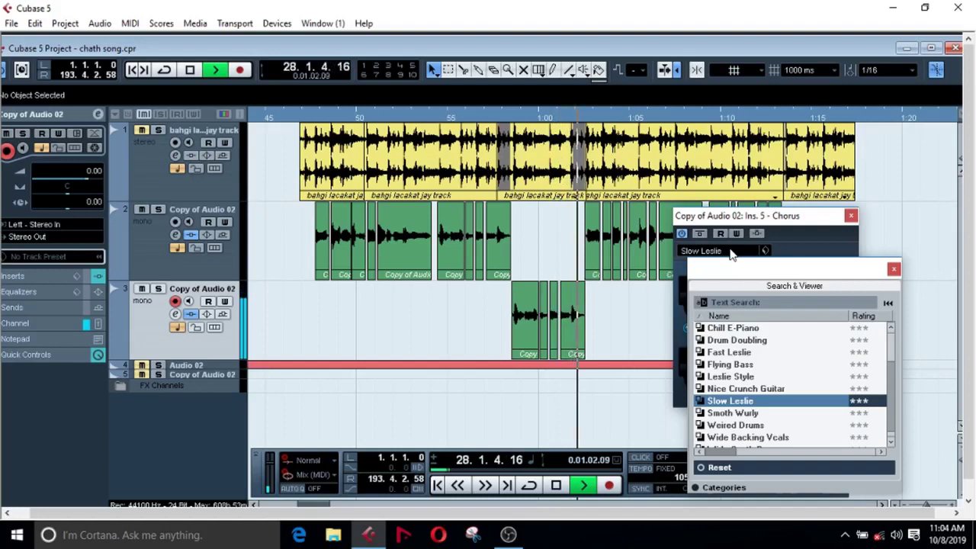
key("space")
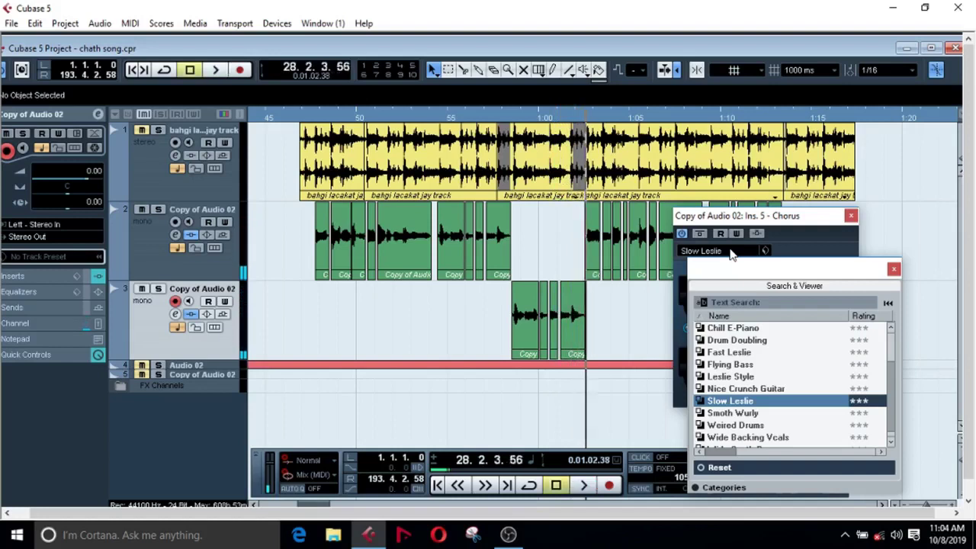
Step: Move the playback position back to about 55 seconds and reapply the Slow Leslie preset to the Chorus
key("KP_Subtract")
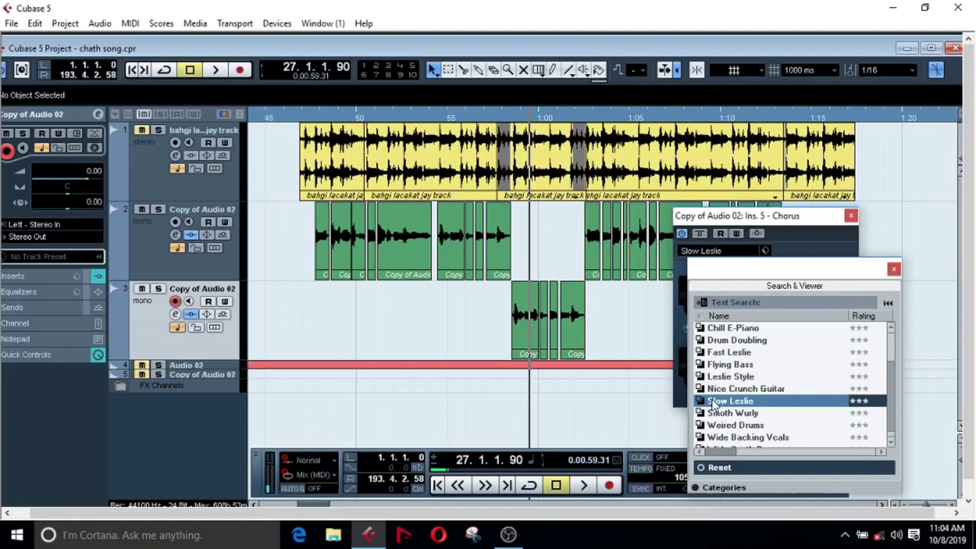
key("KP_Subtract")
key("KP_Subtract")
key("KP_Subtract")
key("KP_Subtract")
key("KP_Subtract")
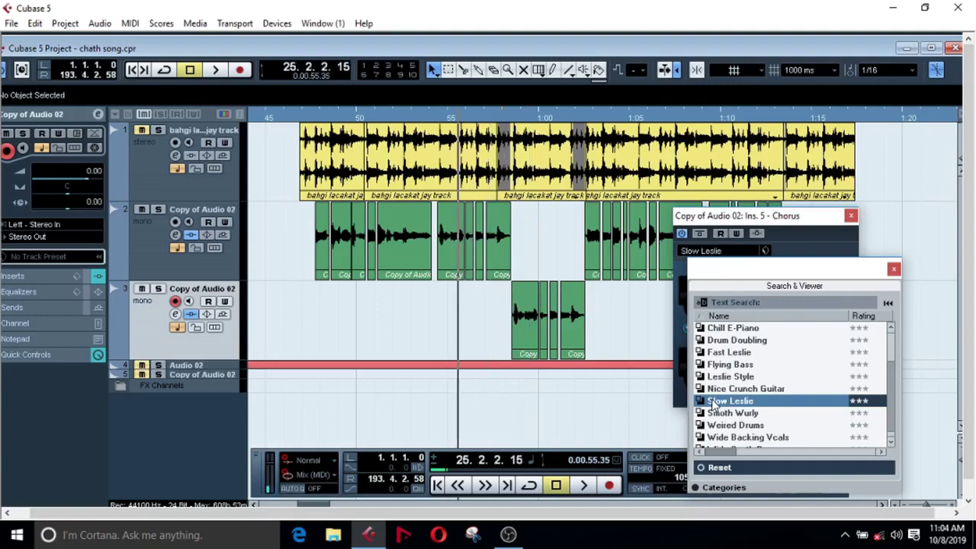
double_click(713, 402)
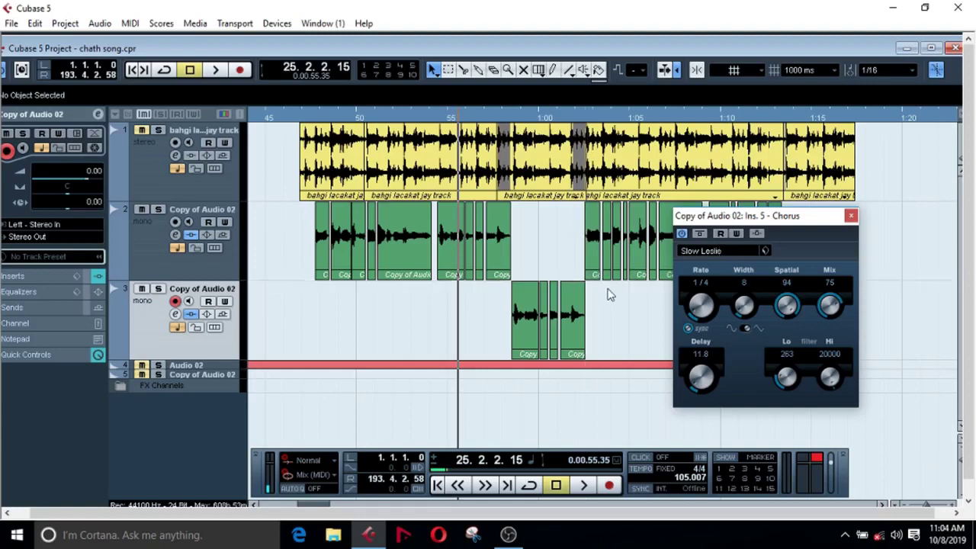
Step: Play the vocals from about 54 seconds through the duplicate track's first phrase with the Chorus active, and stop playback
key("KP_Subtract")
key("KP_Subtract")
key("KP_Add")
key("KP_Subtract")
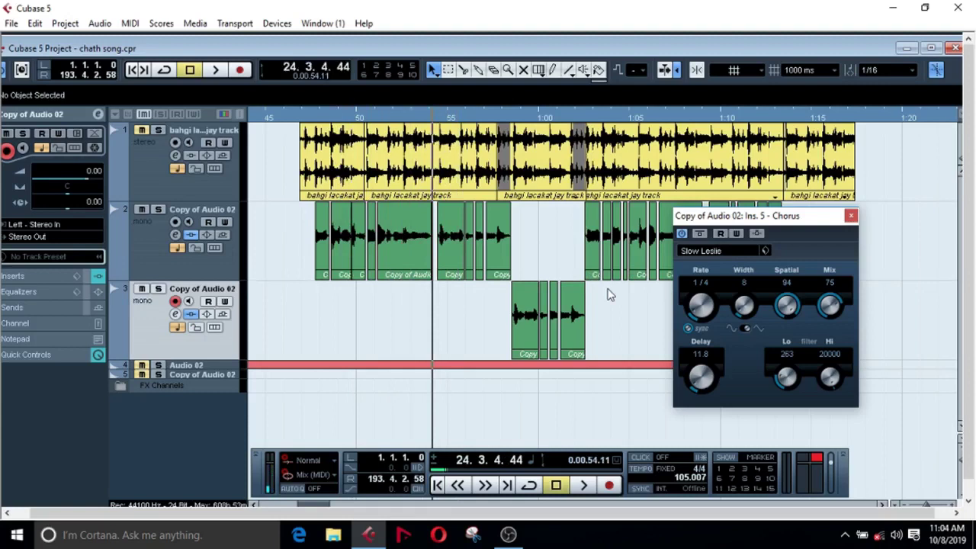
key("space")
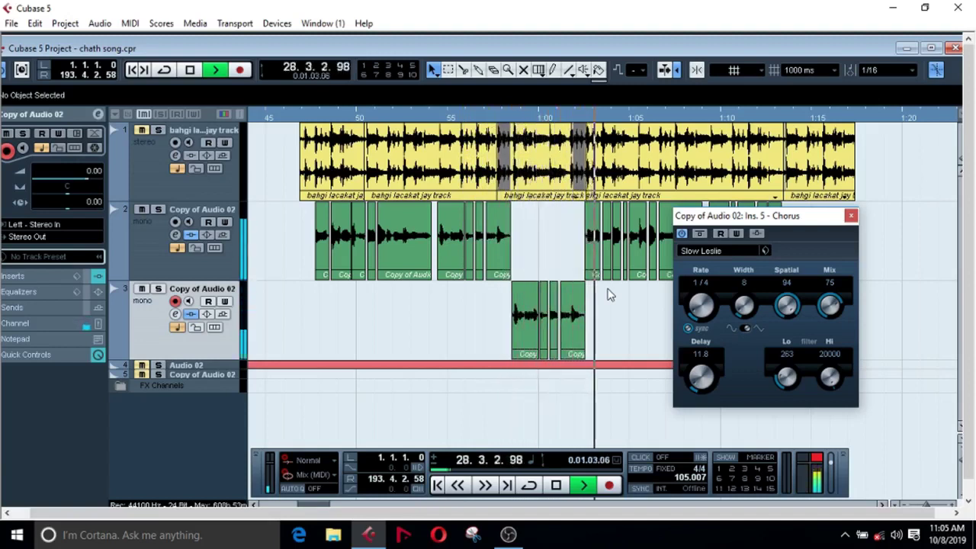
key("space")
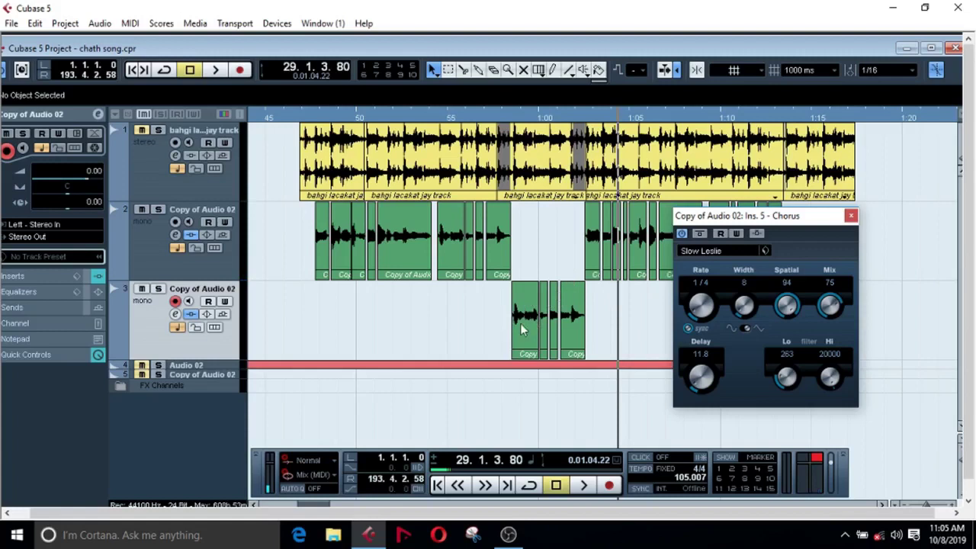
Step: Load the Smoth Wurly preset in the Chorus and audition the duplicate track's first phrase from about 58 seconds
left_click(710, 252)
double_click(709, 414)
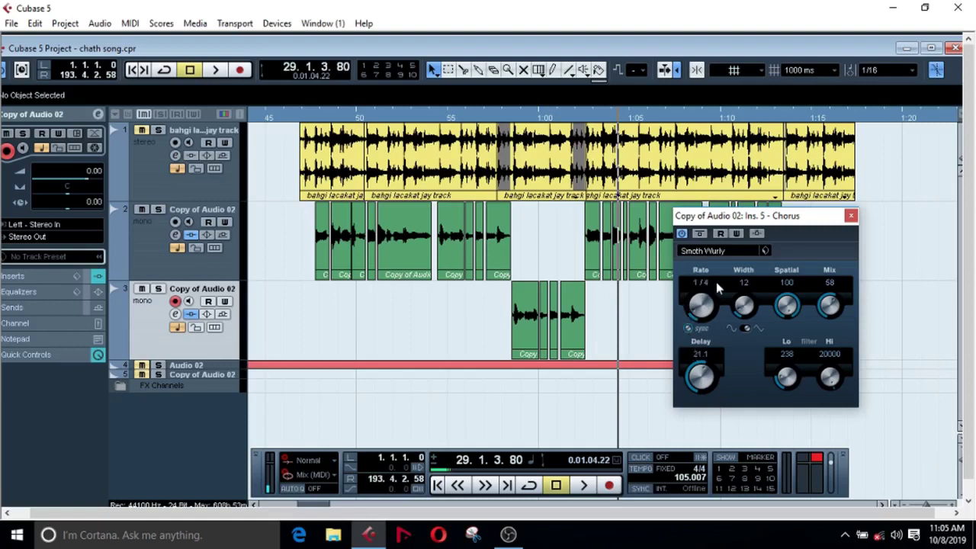
key("KP_Subtract")
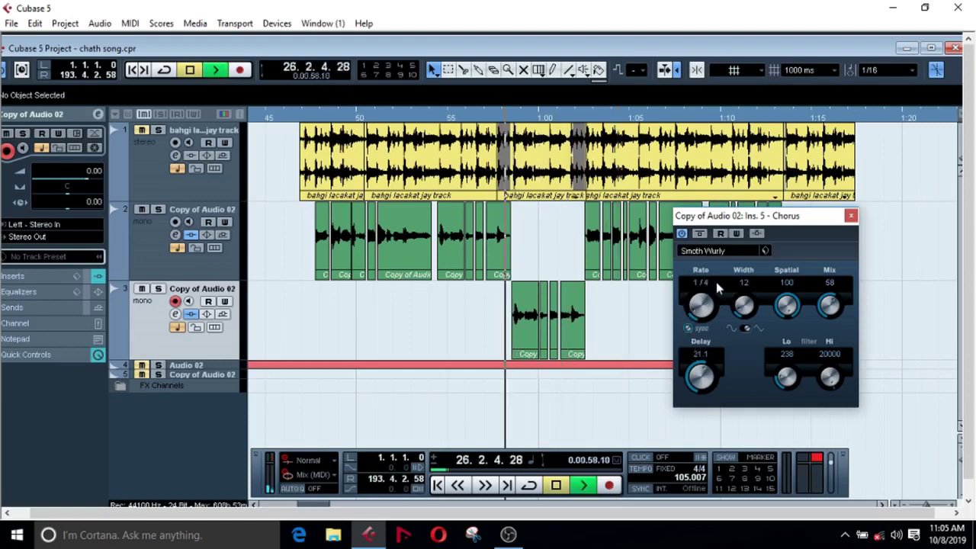
key("space")
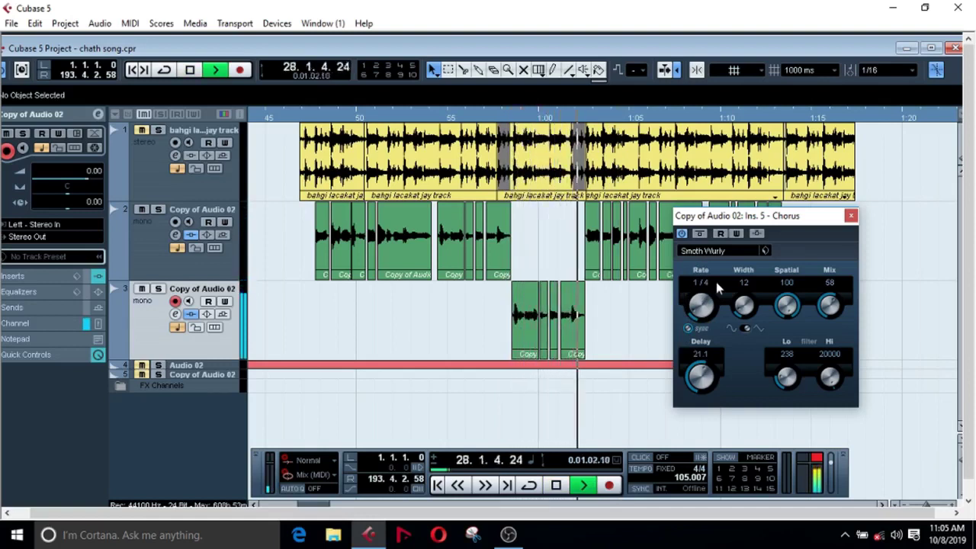
key("space")
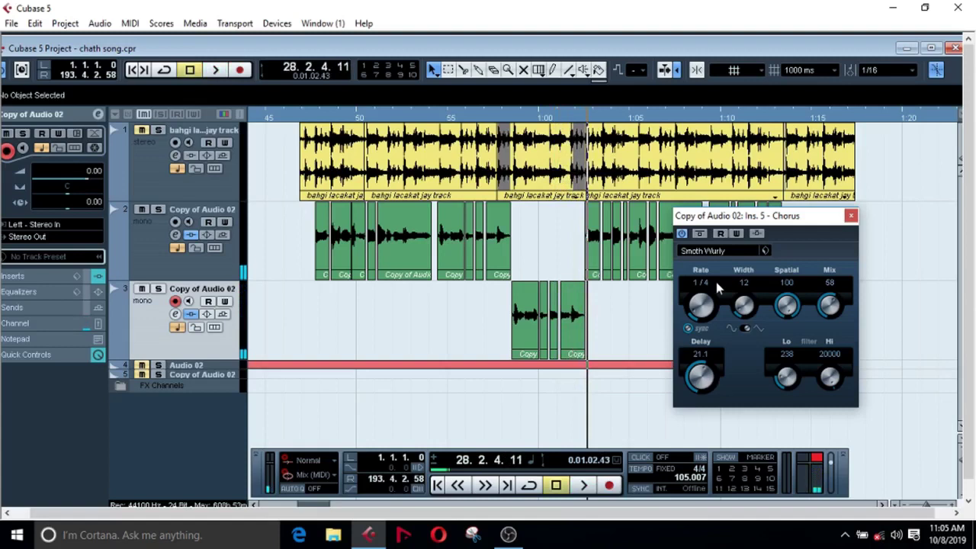
Step: Play the arrangement with the new Chorus preset through to about 1:17, closing the effect's window, and stop playback
key("KP_Subtract")
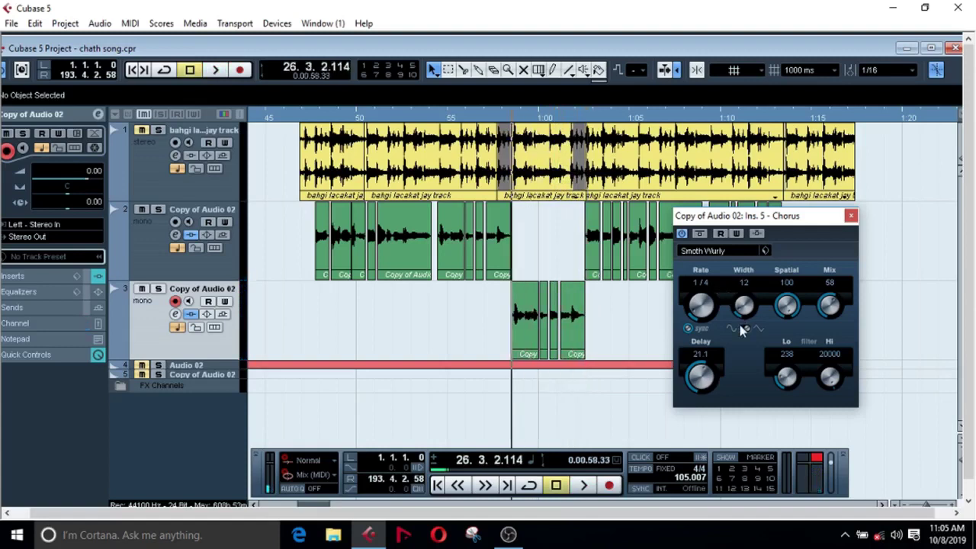
key("KP_Subtract")
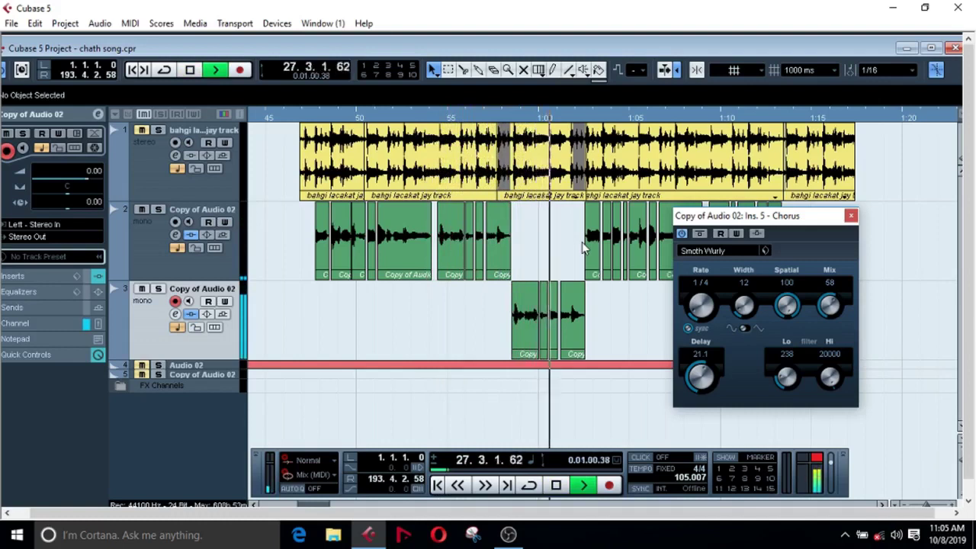
left_click(851, 215)
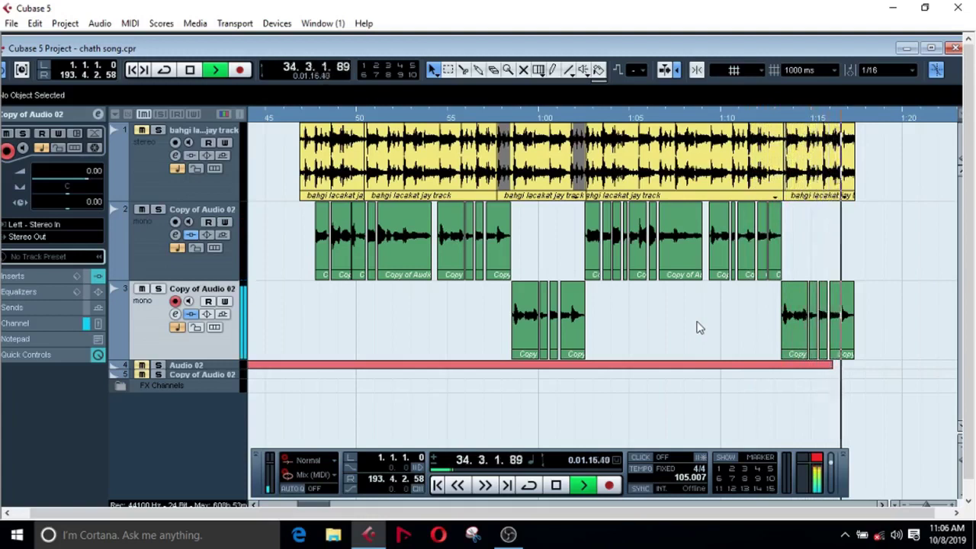
key("space")
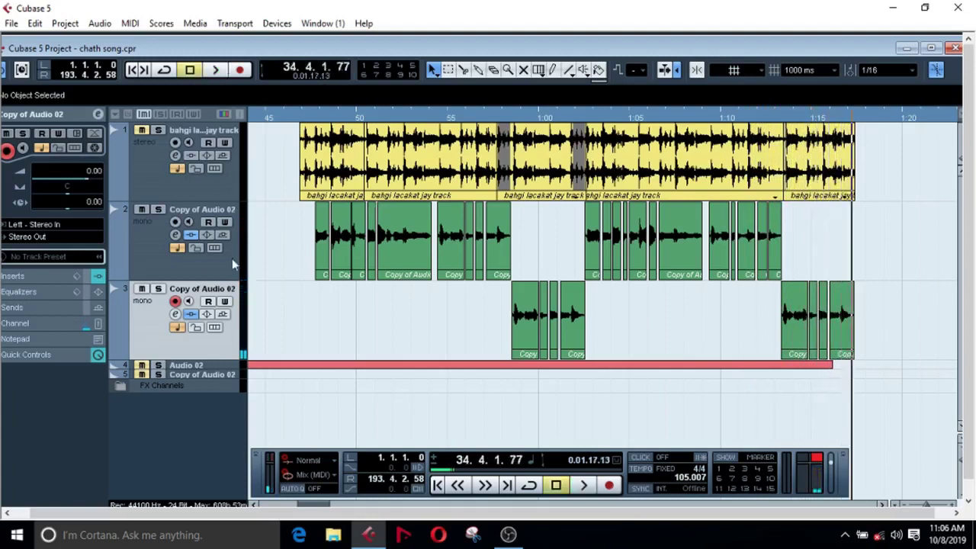
Step: Apply the Basic Piano equalizer preset to the lead vocal on track 2 and close its channel settings
left_click(175, 236)
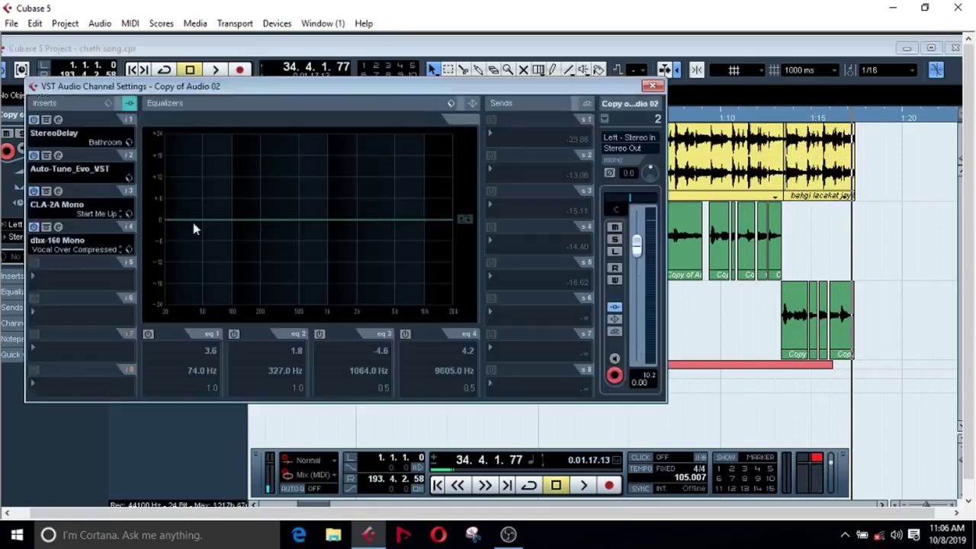
left_click(453, 104)
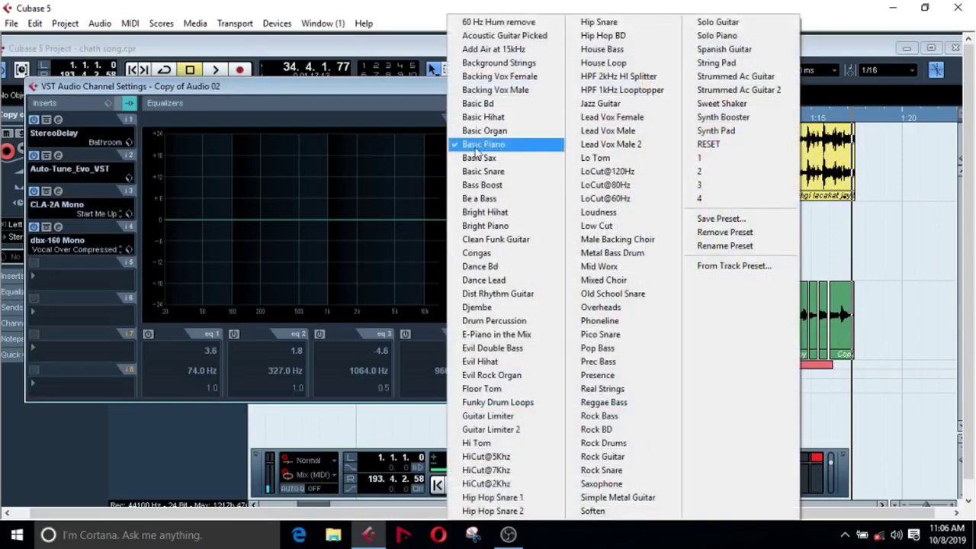
left_click(479, 146)
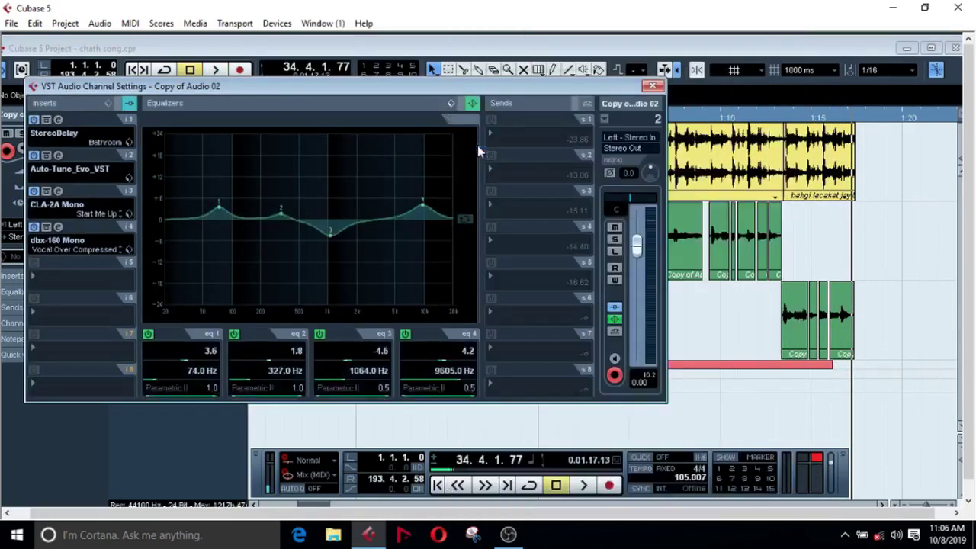
left_click(652, 86)
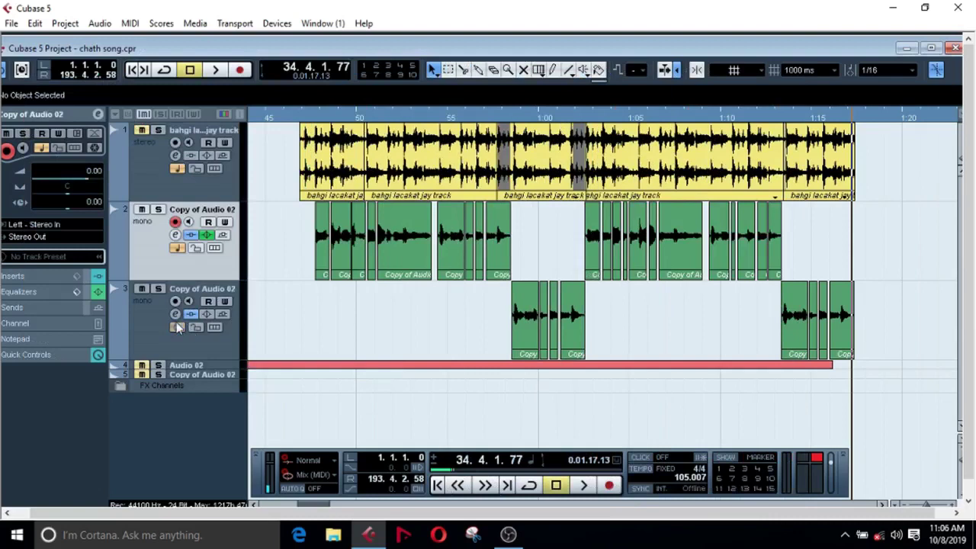
Step: Apply the Basic Piano equalizer preset to the duplicate vocal on track 3 and send it to FX 1-Reverb A at -2.41
left_click(175, 317)
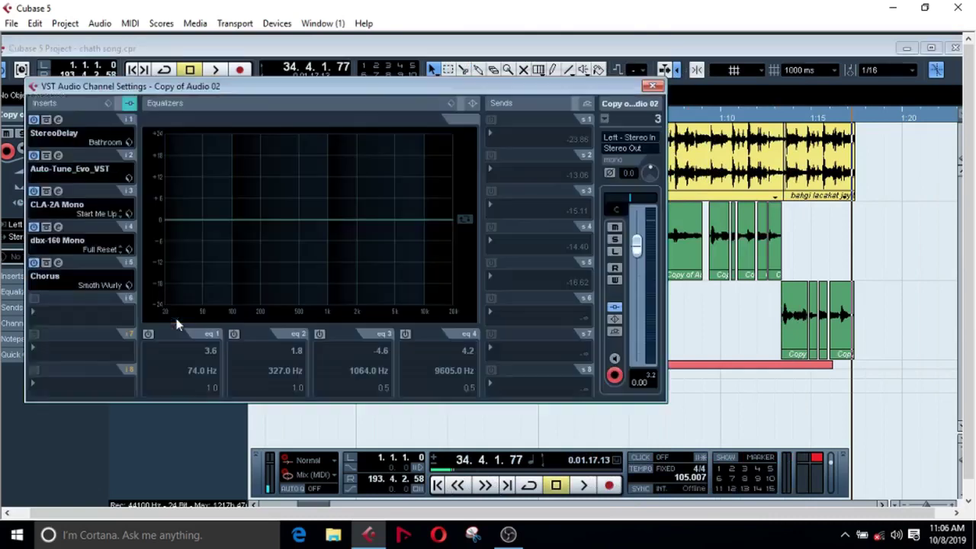
left_click(450, 105)
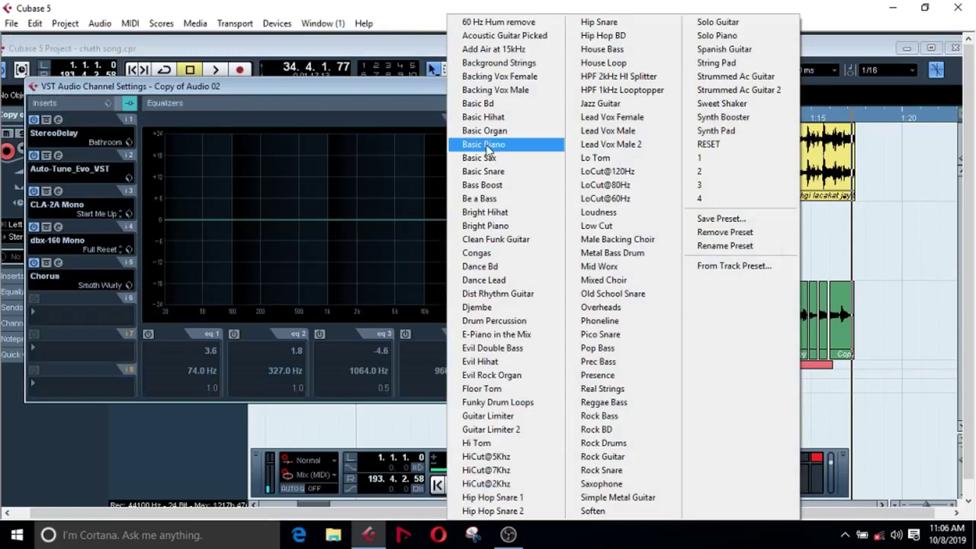
left_click(485, 144)
left_click(492, 134)
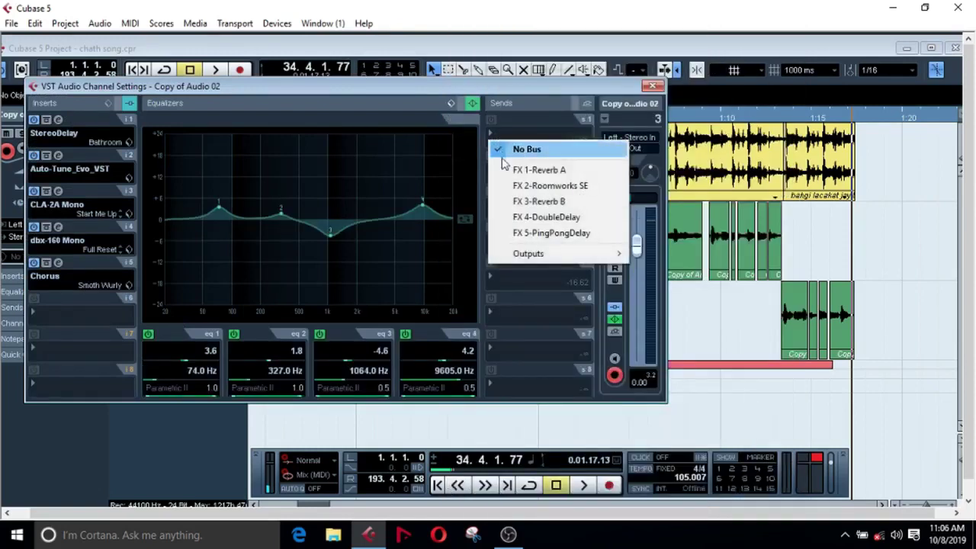
left_click(505, 168)
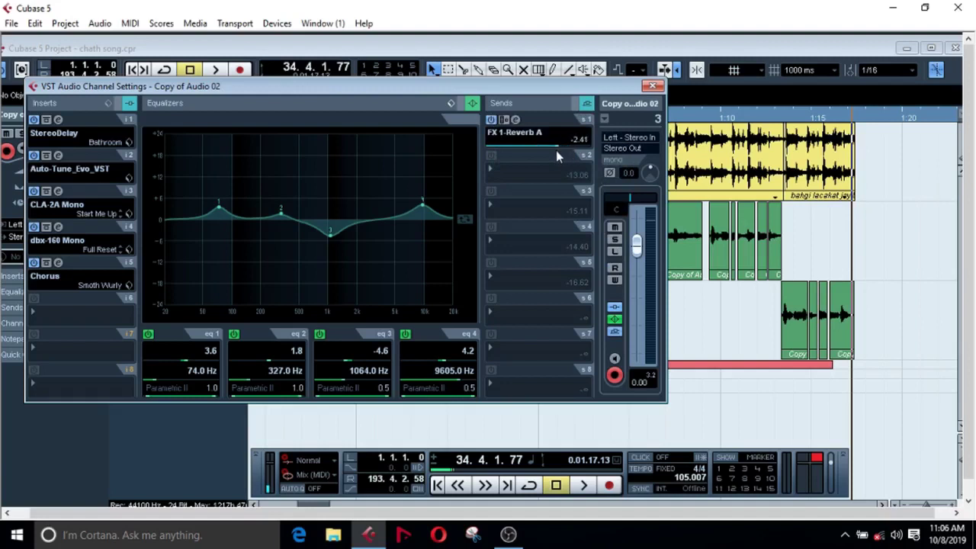
Step: Send the lead vocal on track 2 to FX 1-Reverb A, raise the send level and close its channel settings
left_click(651, 85)
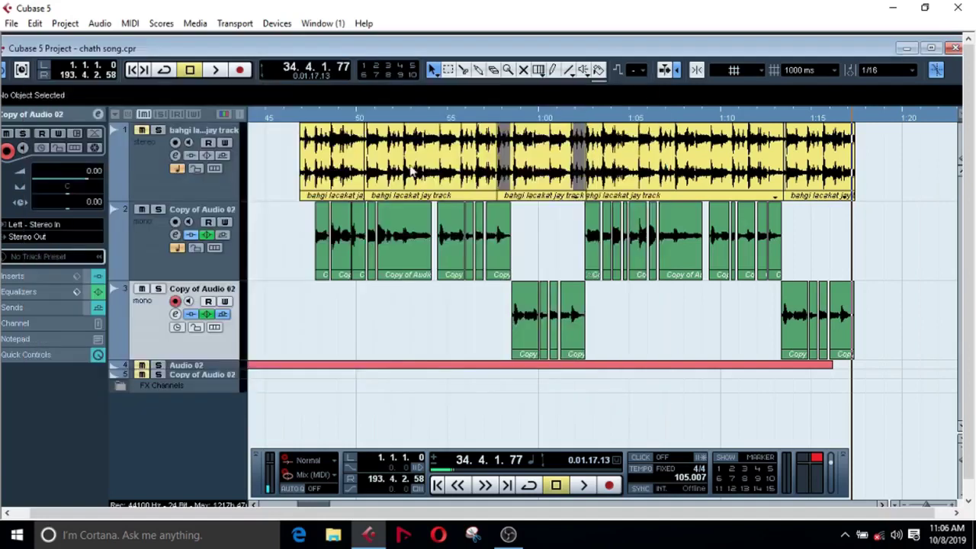
left_click(176, 235)
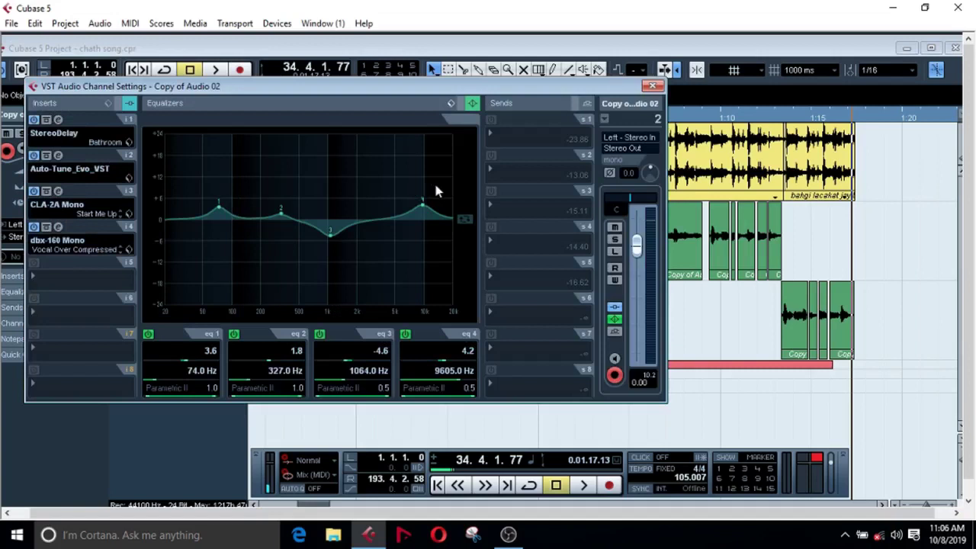
left_click(503, 139)
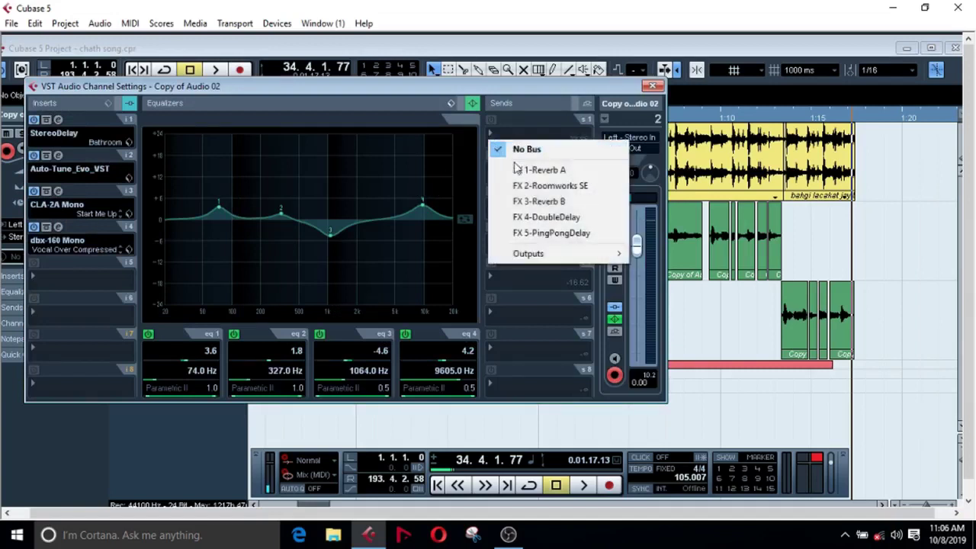
left_click(522, 170)
left_click(492, 119)
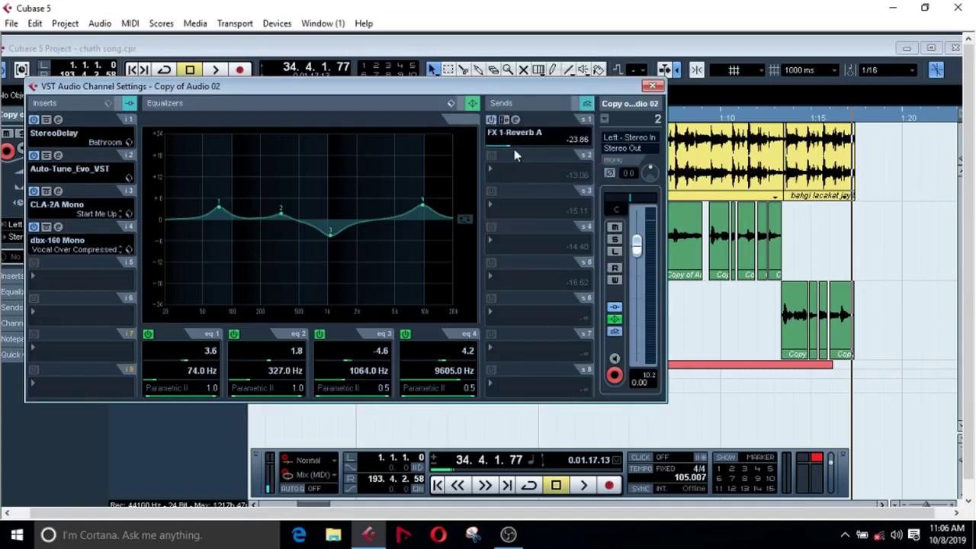
left_click_drag(546, 155, 559, 151)
left_click(652, 86)
Step: Rewind and play the arrangement with reverb on both vocals through to about 1:17, and stop playback
key("KP_Subtract")
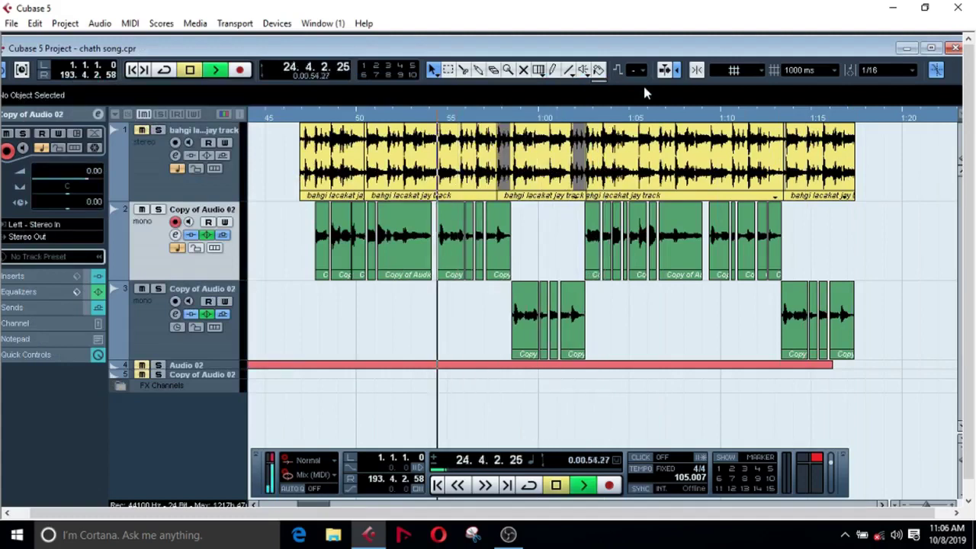
key("space")
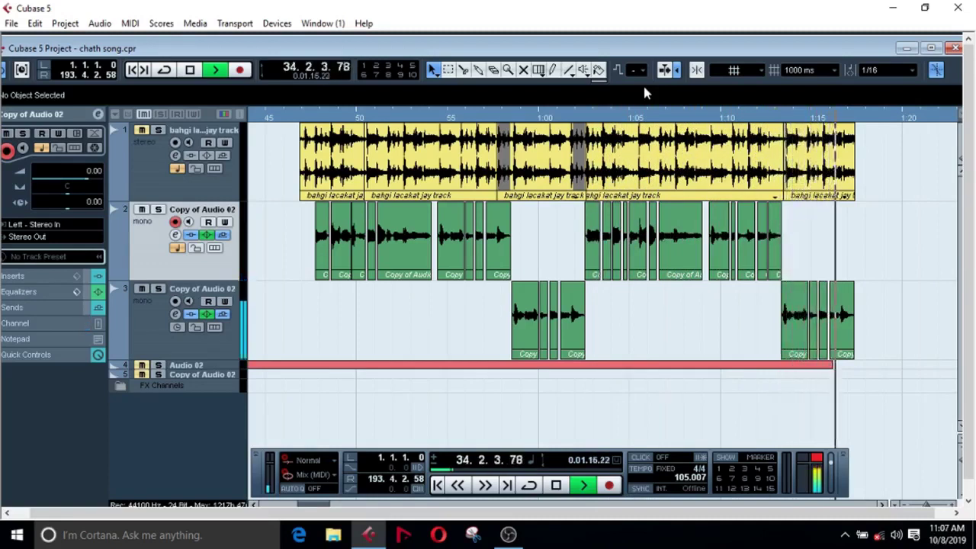
key("space")
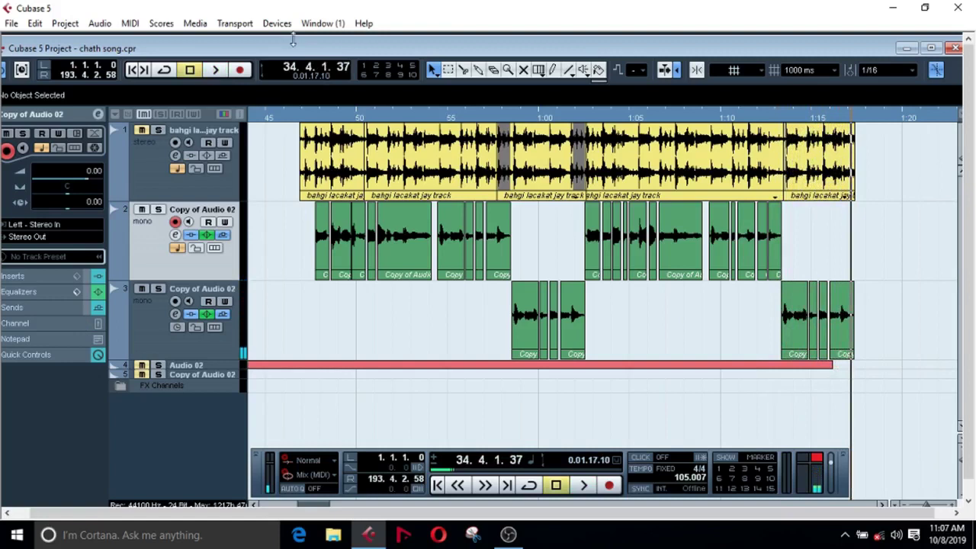
Step: Open the Mixer over the arrangement and briefly play the mix from about 1:03 while its meters are showing
left_click(276, 23)
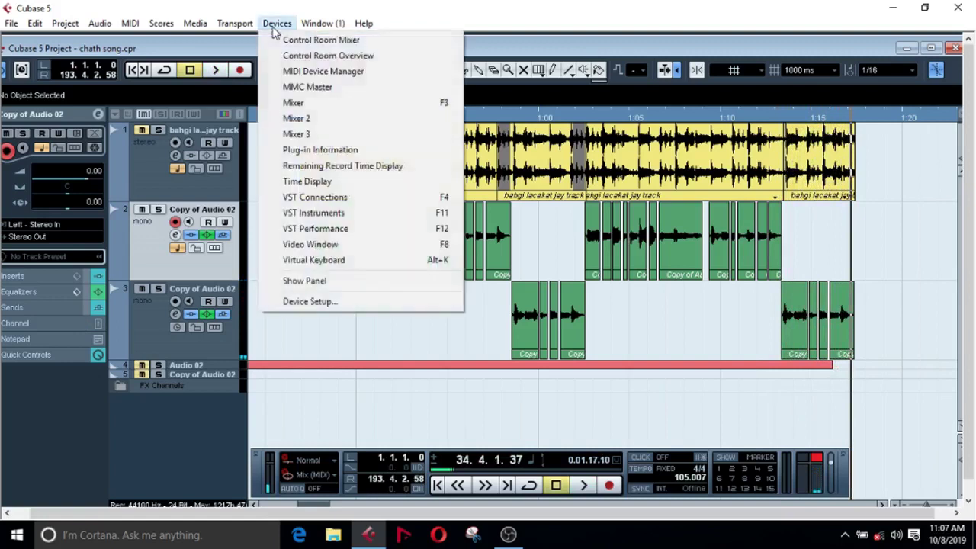
left_click(292, 103)
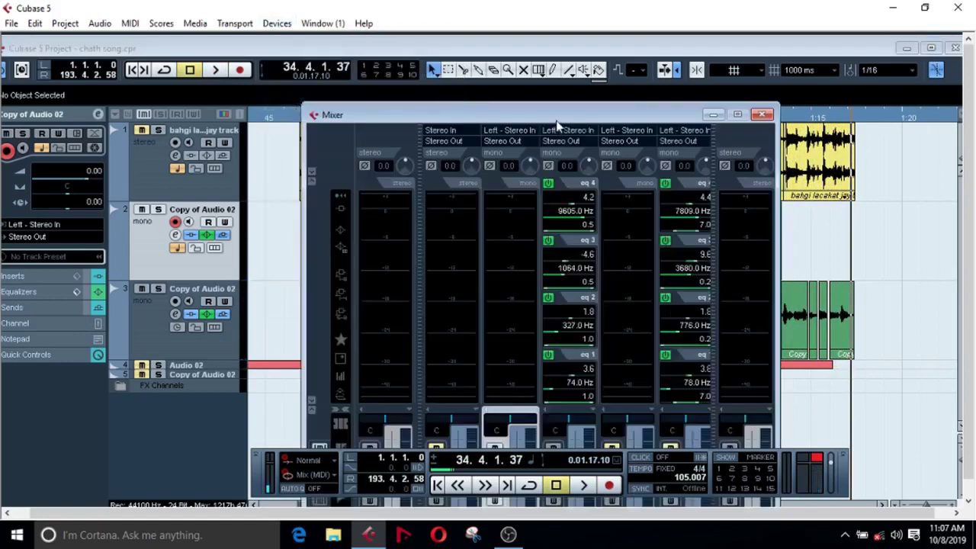
left_click_drag(557, 122, 292, 102)
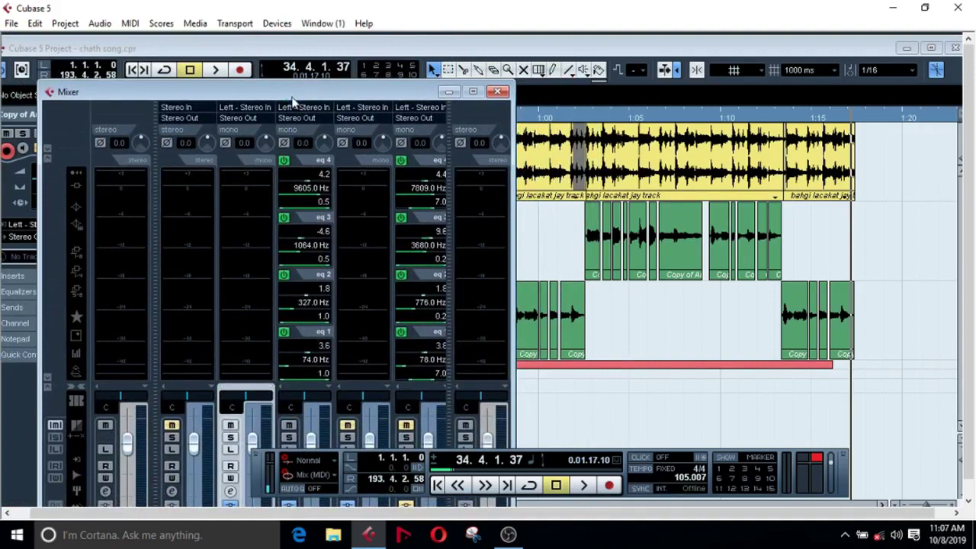
key("KP_Subtract")
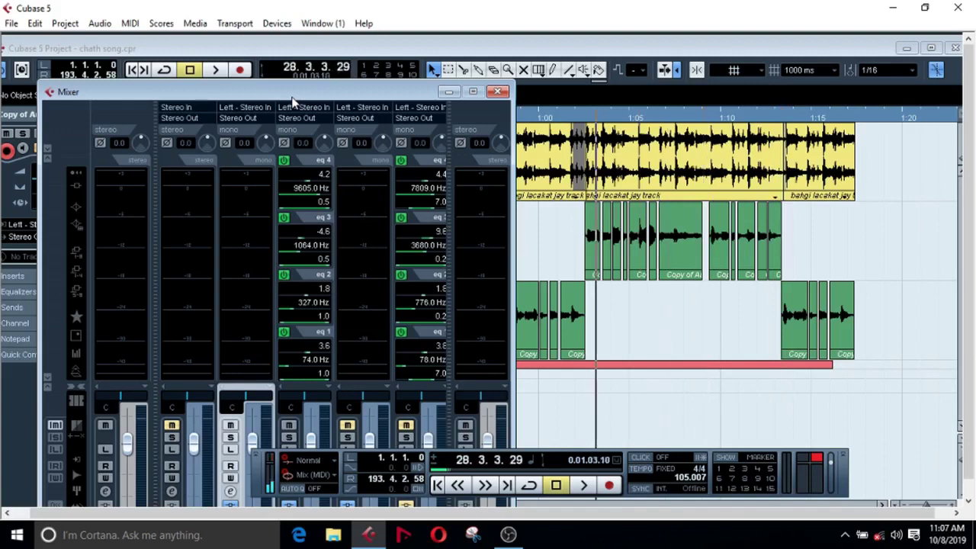
key("space")
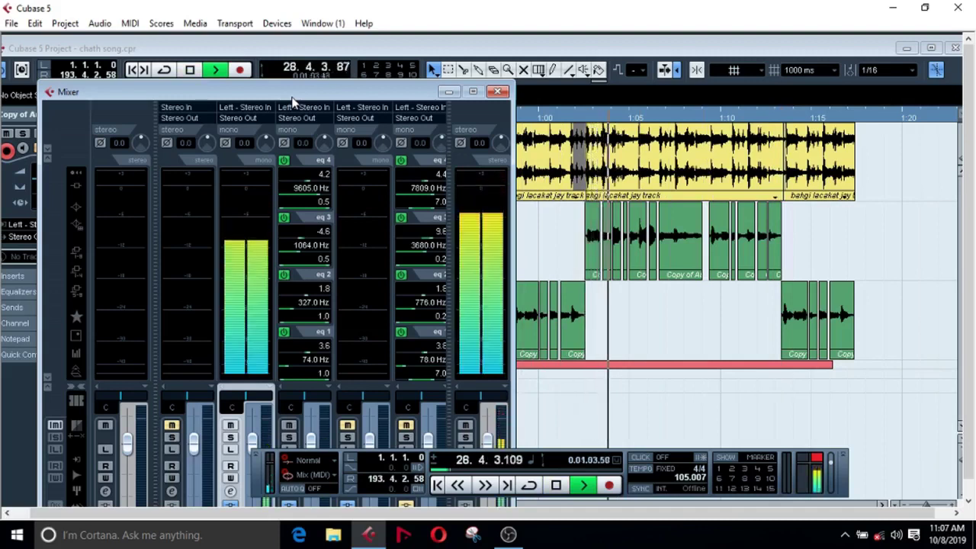
key("space")
key("KP_Subtract")
key("KP_Subtract")
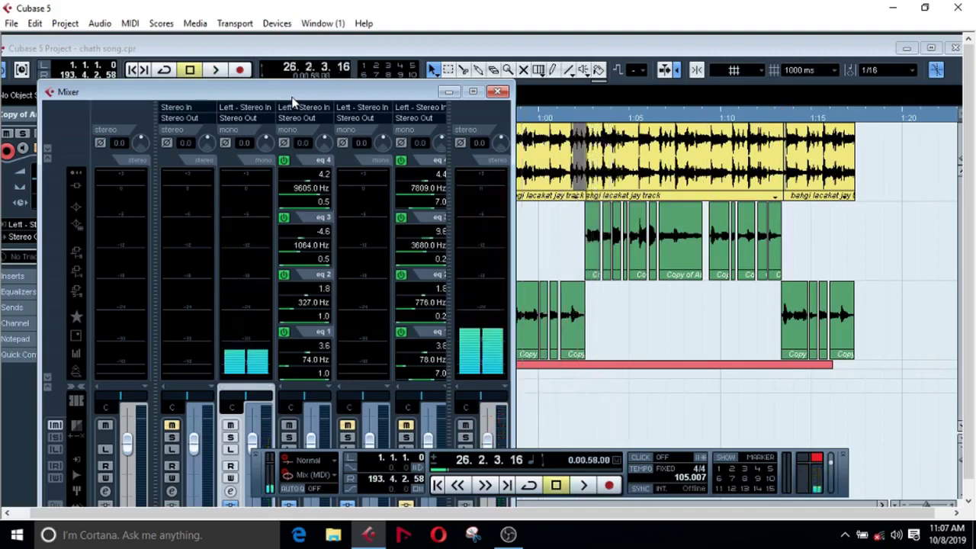
Step: Move the Mixer aside to expose its faders and open the Stereo Out channel settings beside it, rewinding to about 47 seconds
left_click_drag(357, 97, 206, 40)
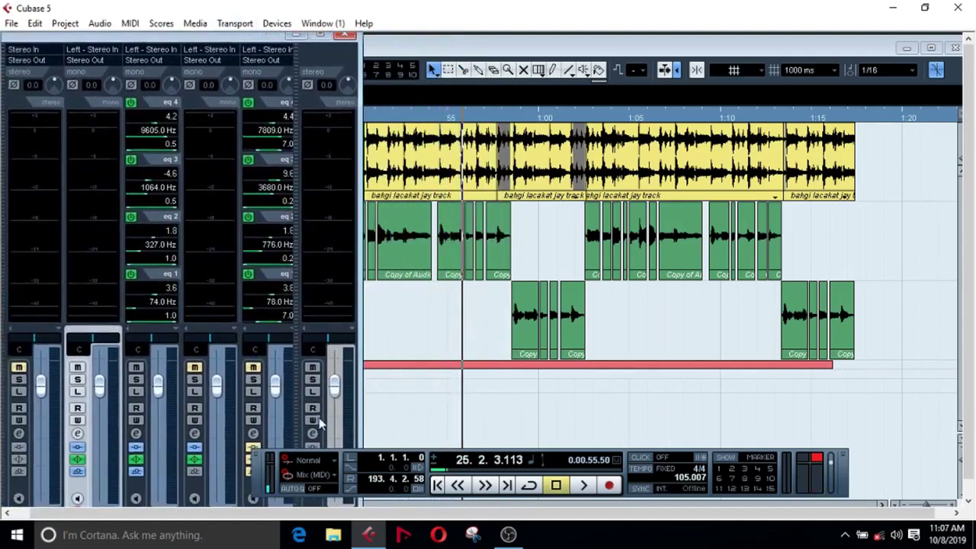
left_click(312, 433)
left_click_drag(303, 91, 705, 213)
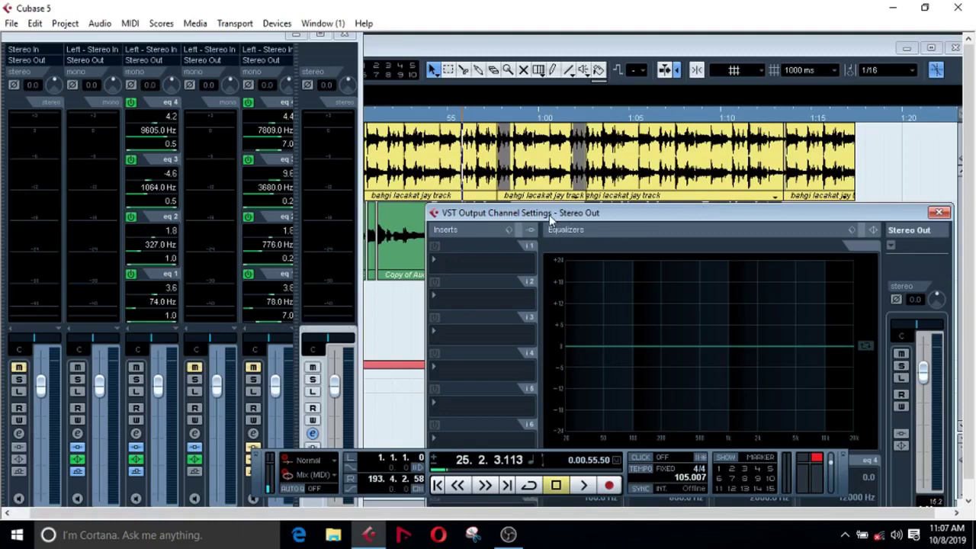
left_click_drag(554, 218, 635, 221)
key("KP_Subtract")
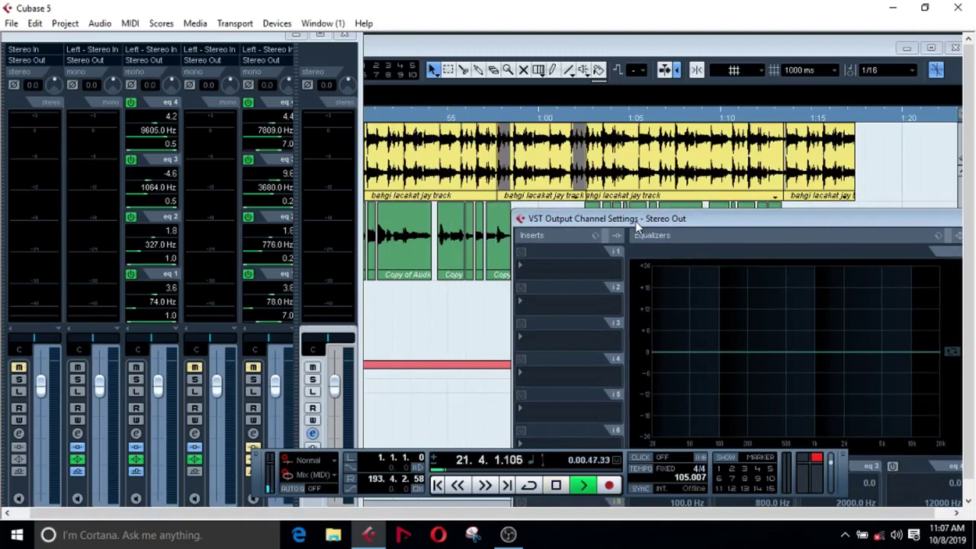
key("space")
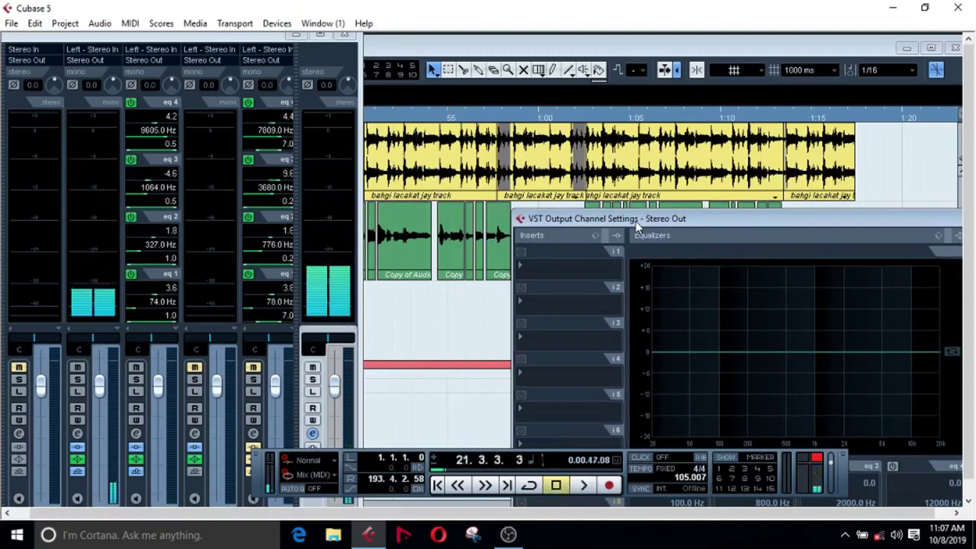
Step: Insert CLA-76 Stereo in the first Stereo Out slot with the Vocal preset, audition it and close its window
left_click(524, 271)
mouse_move(591, 286)
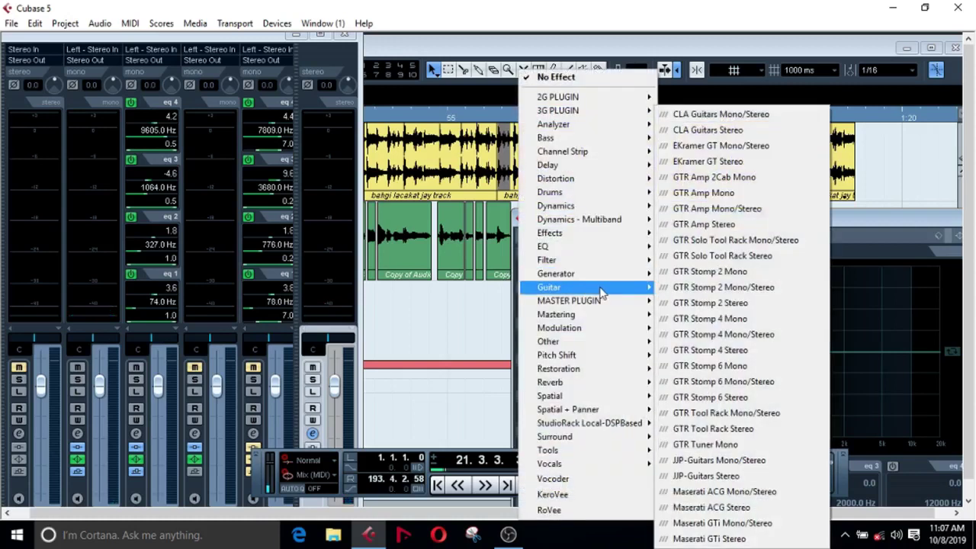
mouse_move(603, 207)
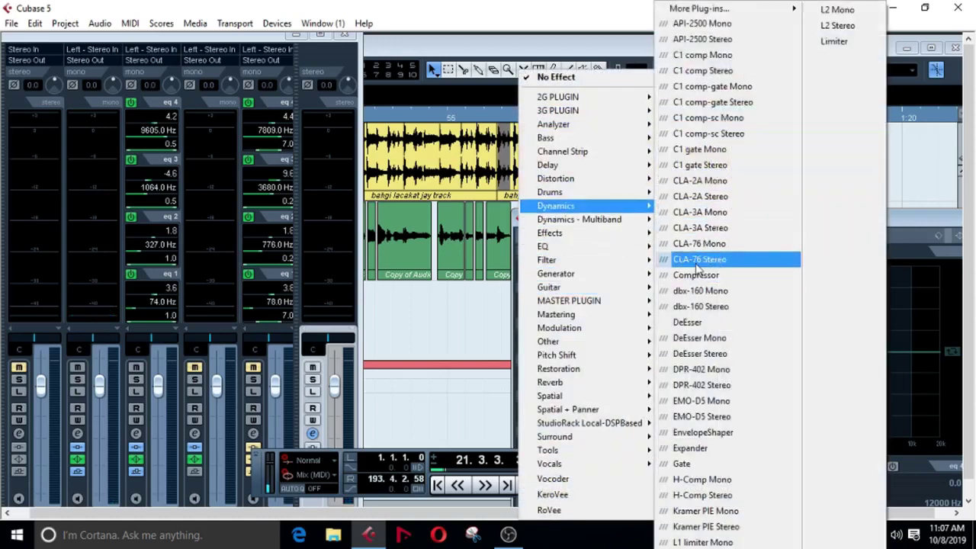
left_click(695, 263)
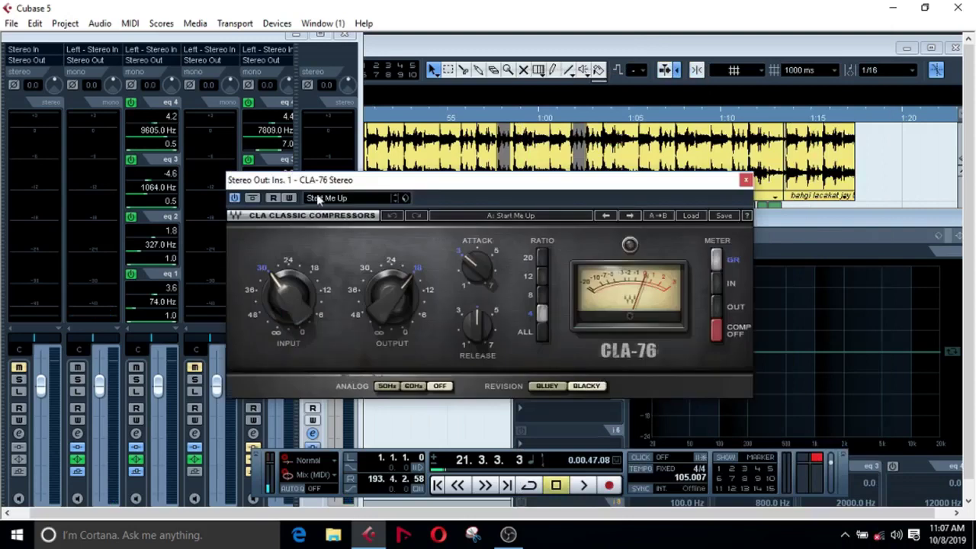
left_click(319, 198)
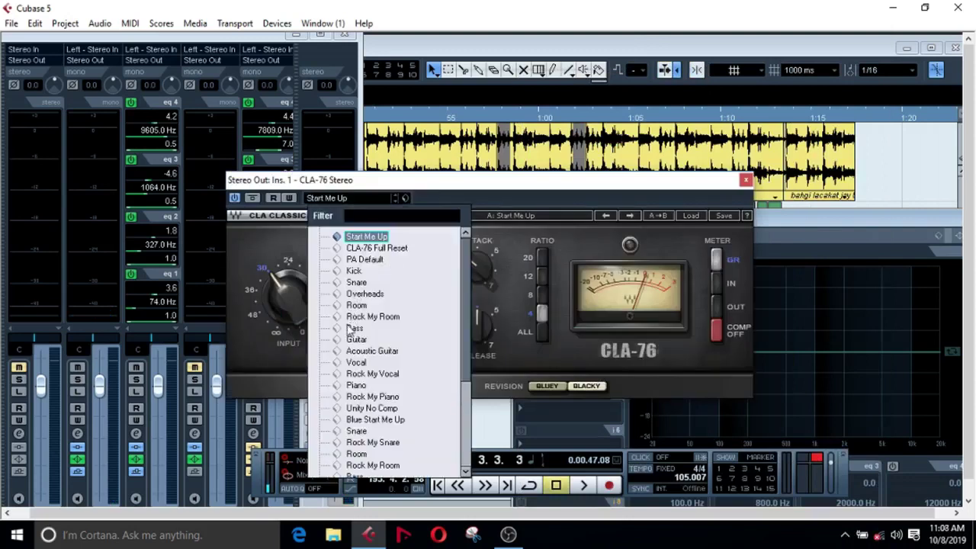
left_click(356, 364)
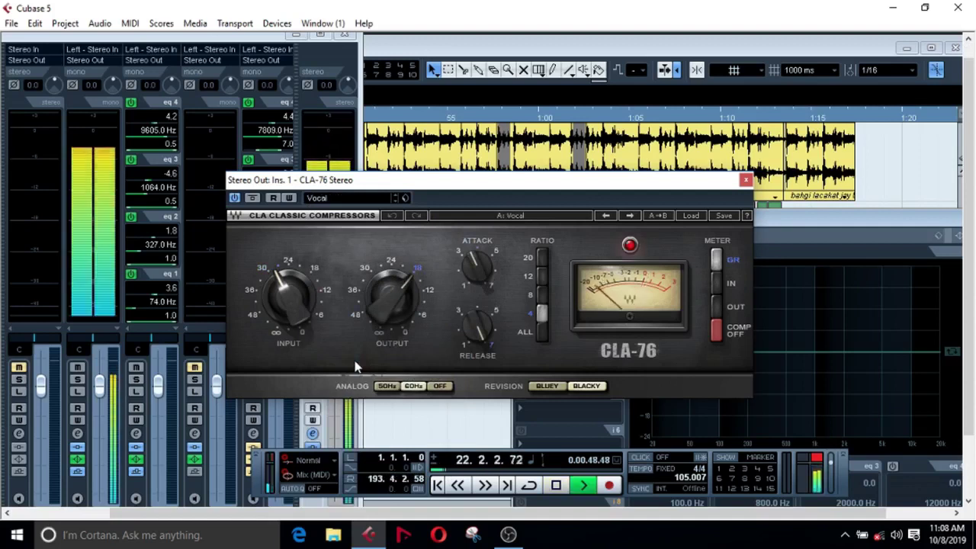
left_click(745, 180)
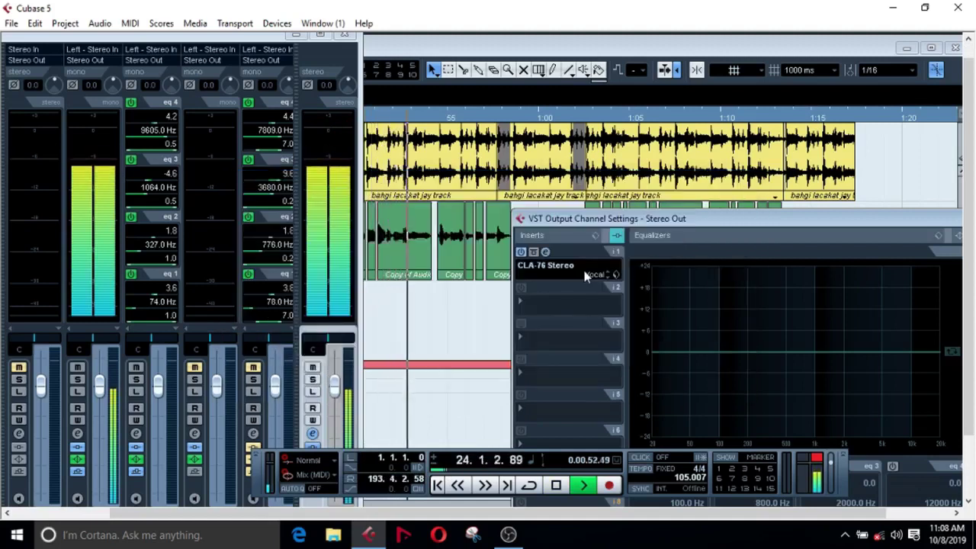
Step: Insert the Compressor in the second Stereo Out slot with the Backing Vocals 3 preset, audition it and close its window
left_click(524, 299)
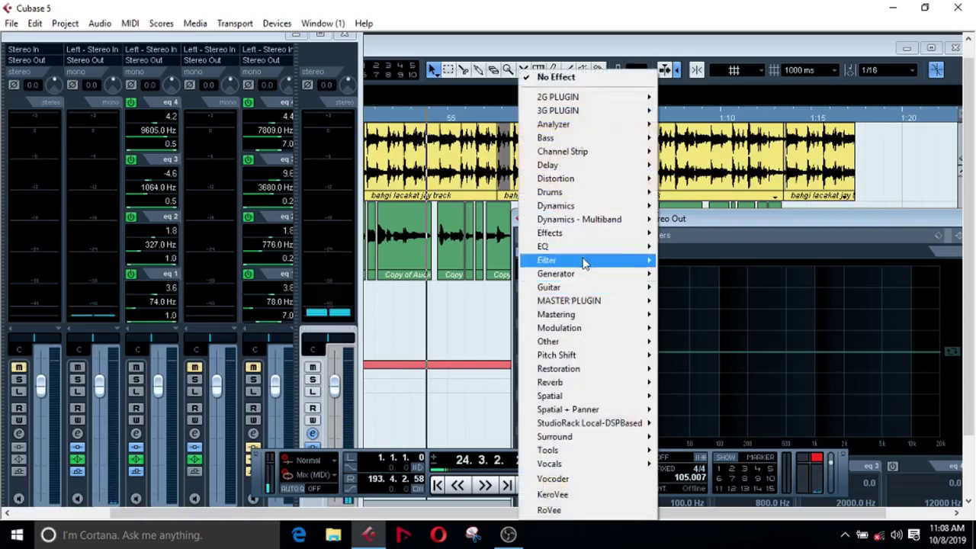
mouse_move(610, 246)
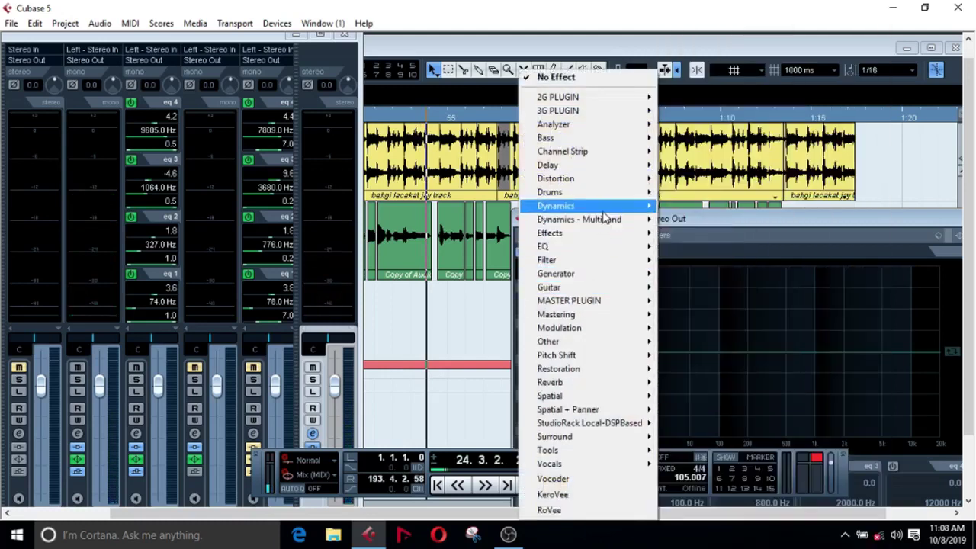
mouse_move(604, 218)
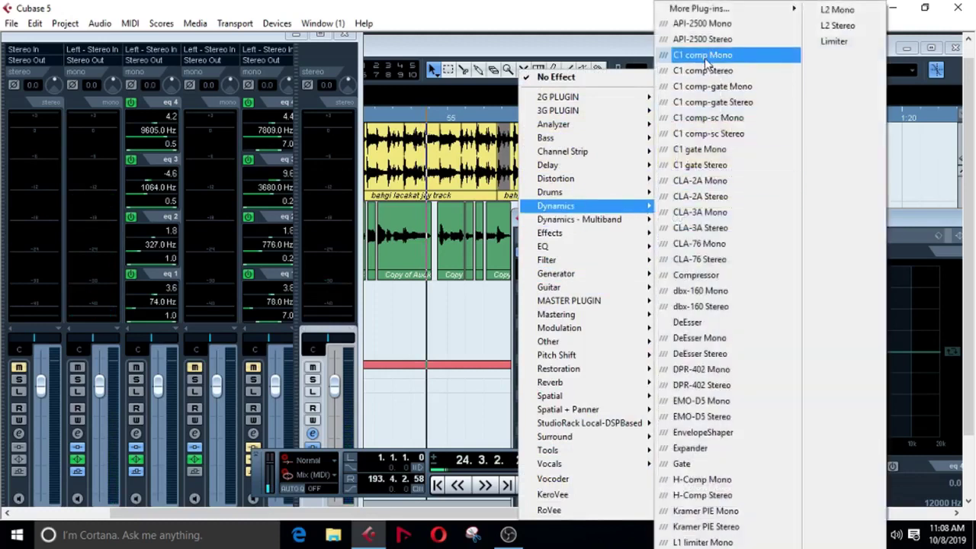
left_click(694, 275)
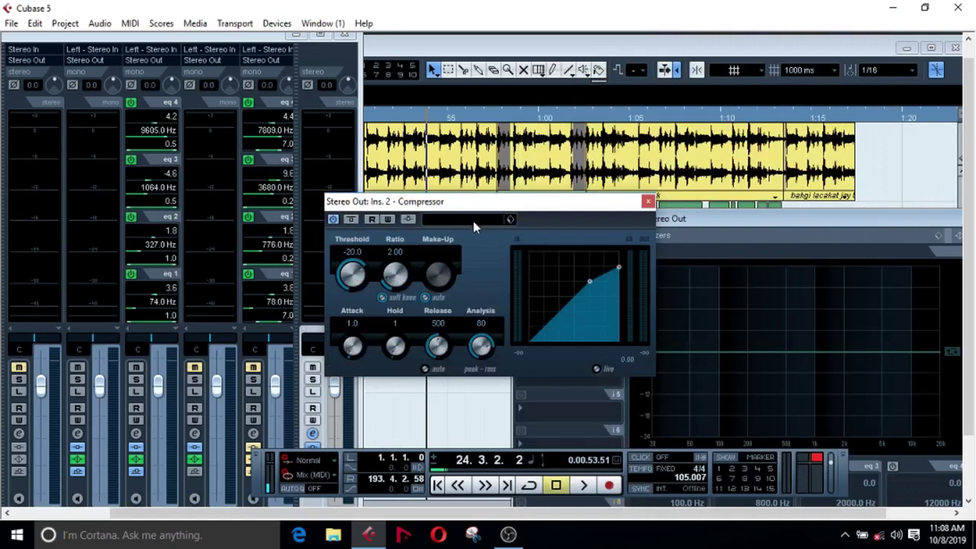
left_click(473, 223)
double_click(477, 322)
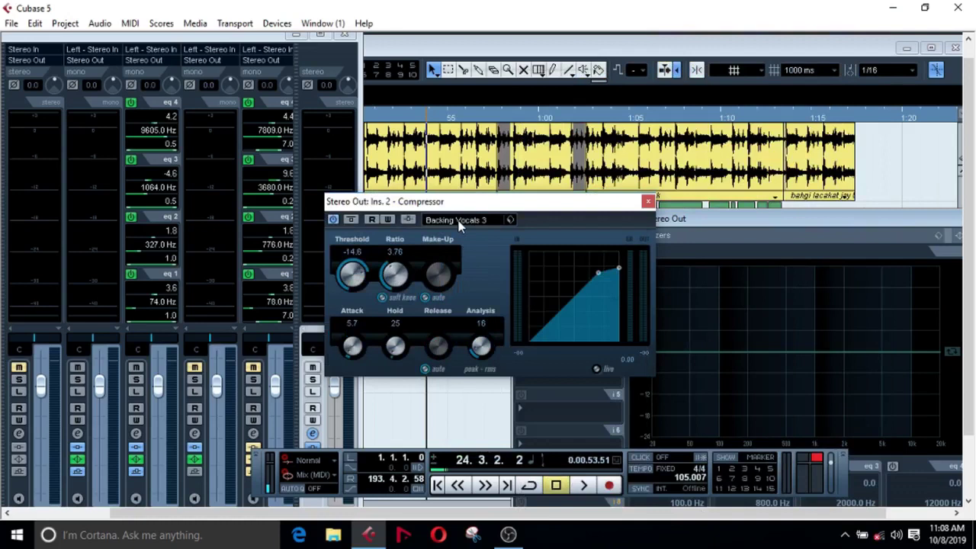
key("space")
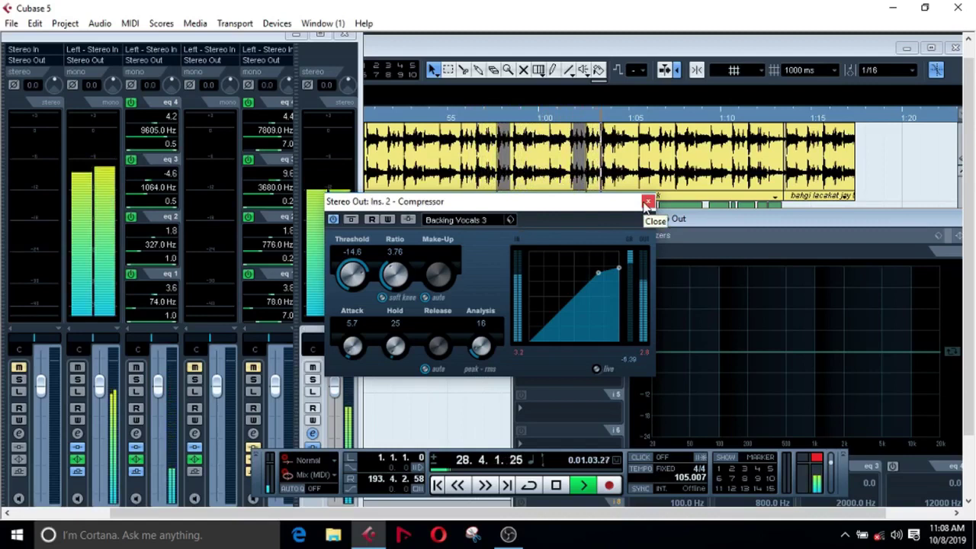
left_click(647, 203)
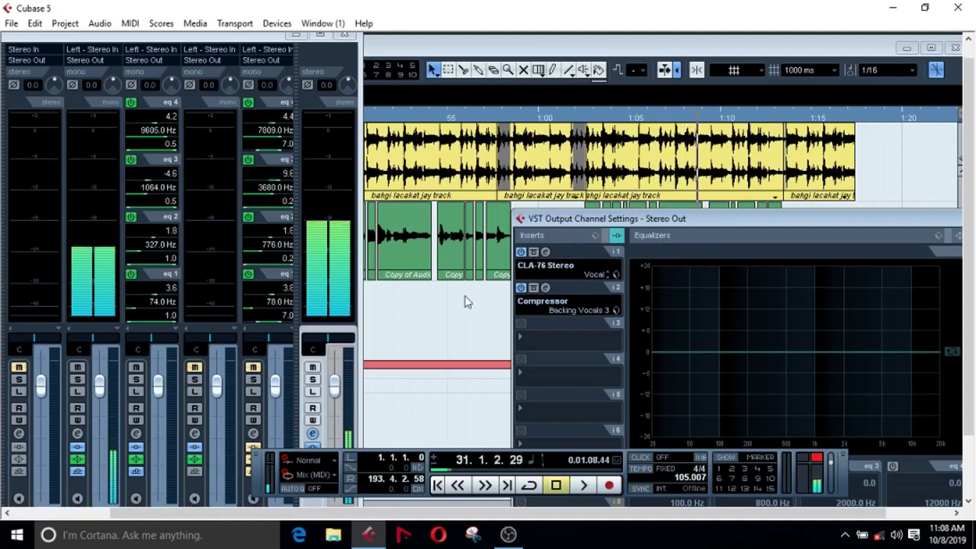
Step: Try the Maximizer in the third Stereo Out insert slot, look through its presets, and clear the slot again
key("KP_Subtract")
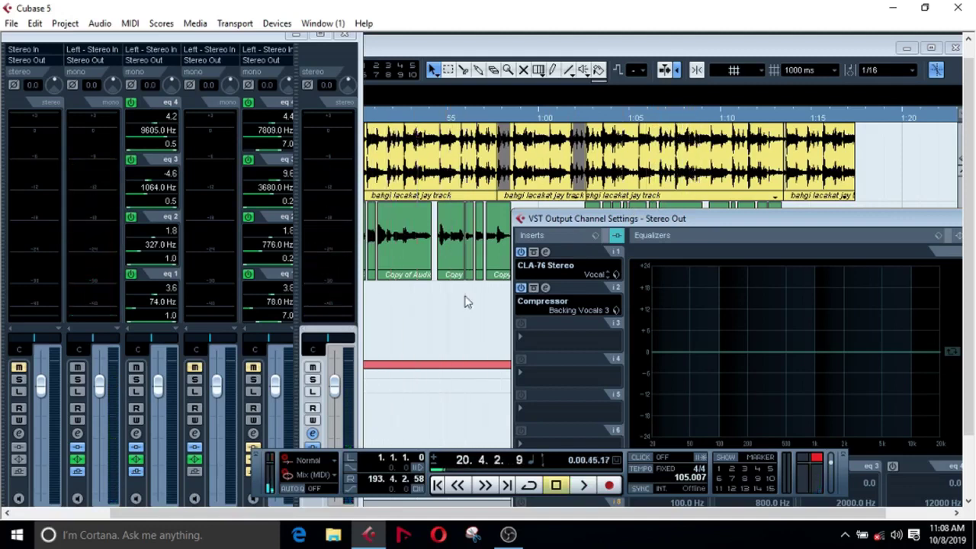
left_click(523, 337)
mouse_move(602, 207)
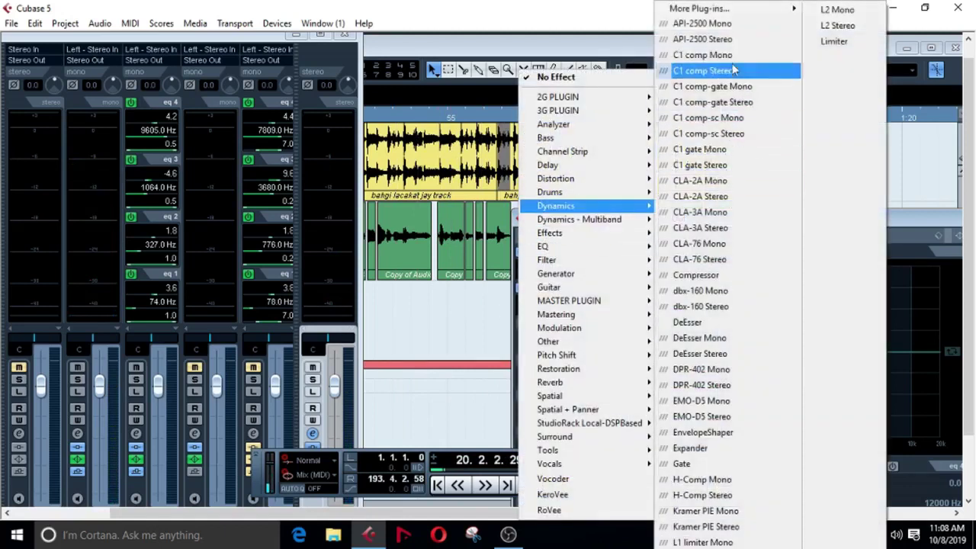
mouse_move(734, 10)
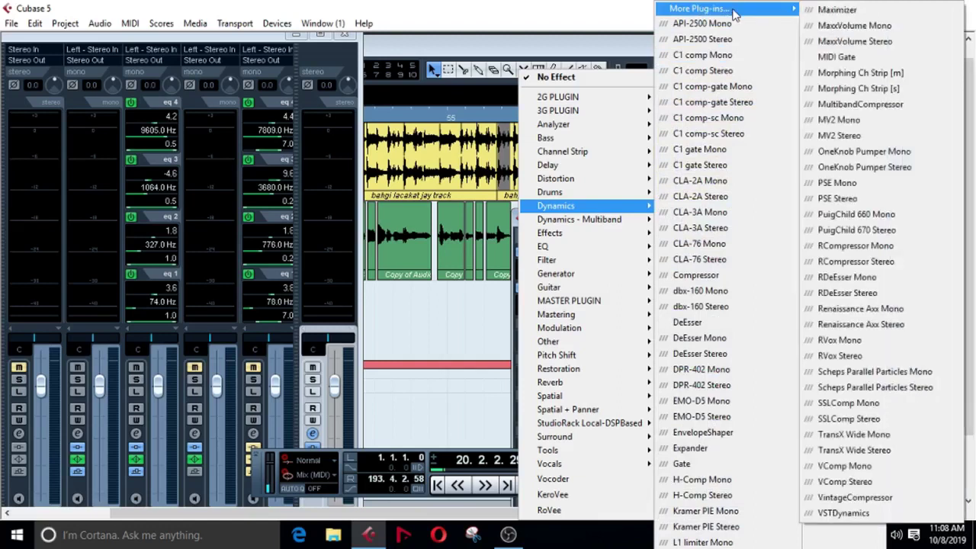
left_click(836, 10)
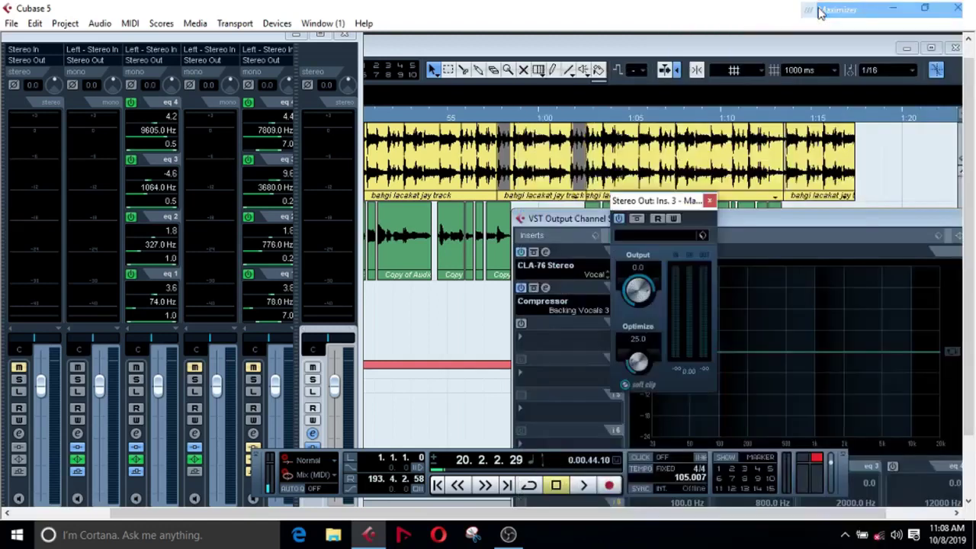
left_click(640, 236)
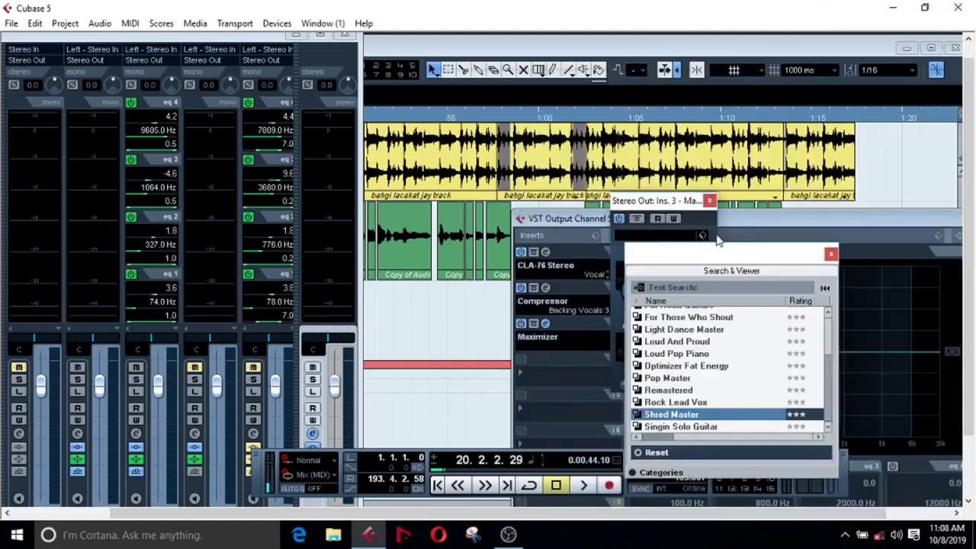
left_click(830, 254)
left_click(709, 202)
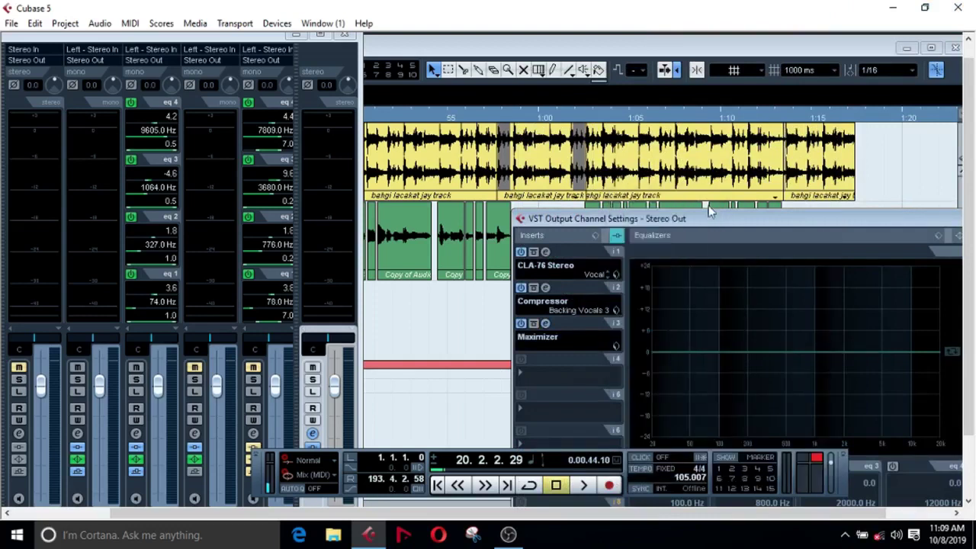
left_click(554, 330)
left_click(567, 77)
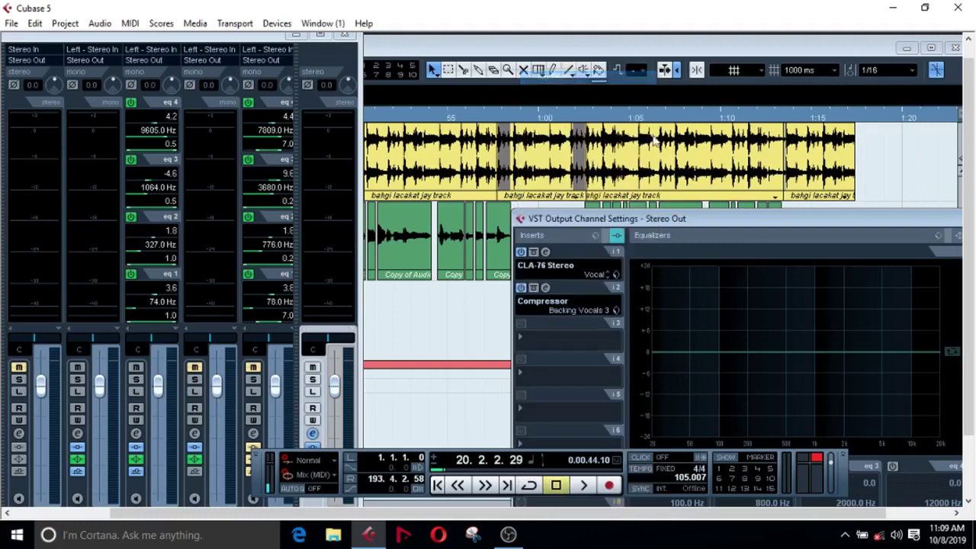
Step: Close the Stereo Out channel settings and move the Mixer off the track list
left_click_drag(722, 222, 568, 199)
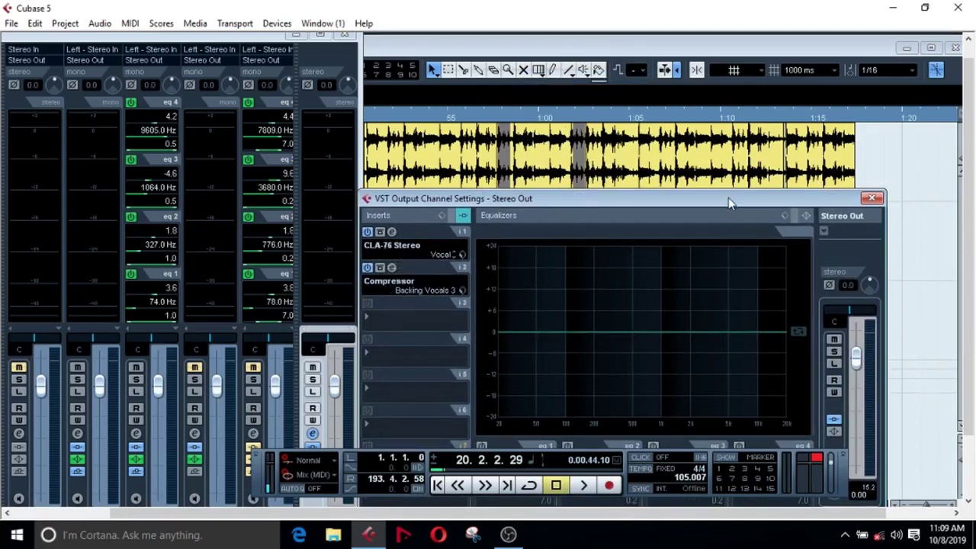
left_click(872, 199)
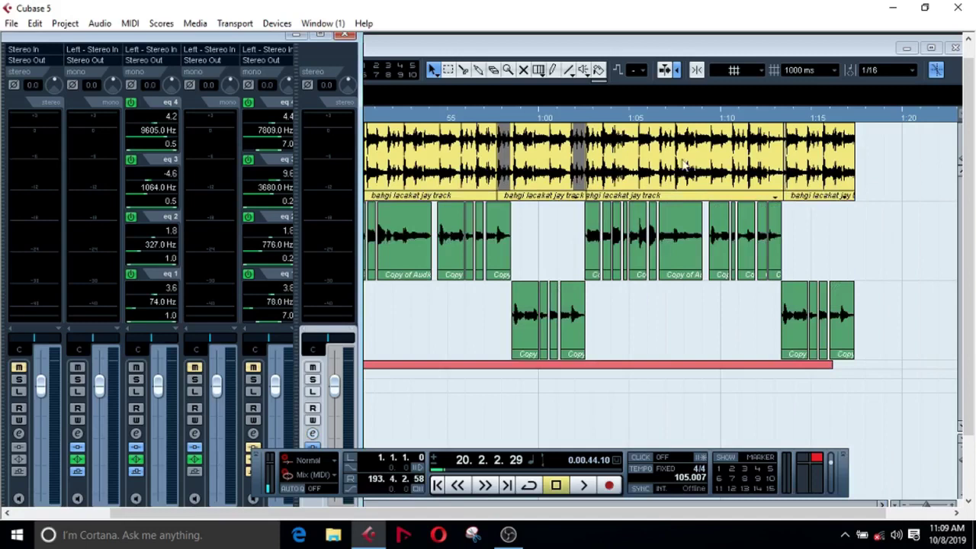
left_click_drag(193, 38, 721, 90)
right_click(698, 117)
left_click(670, 75)
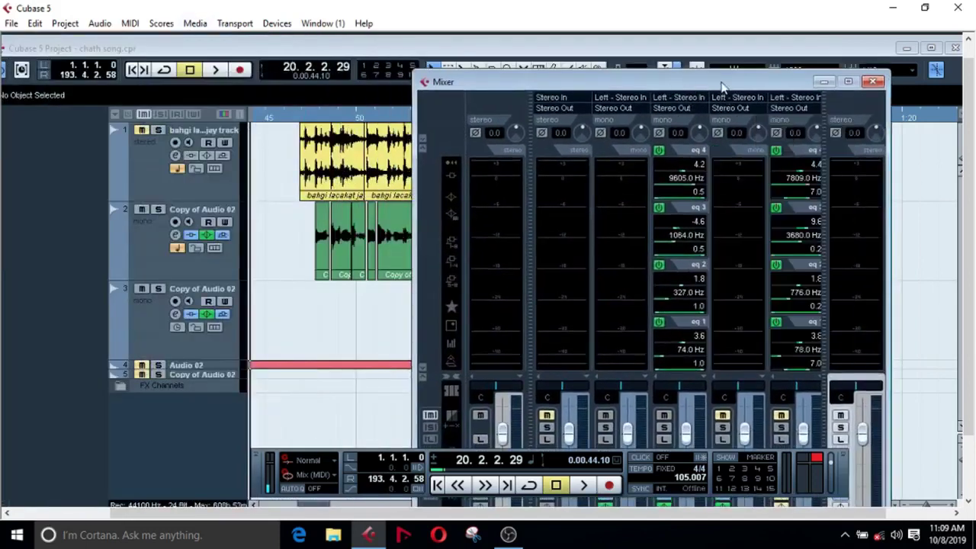
Step: Open the channel settings of track 2, Copy of Audio 02, and insert the Maximizer in its fifth slot
left_click(148, 257)
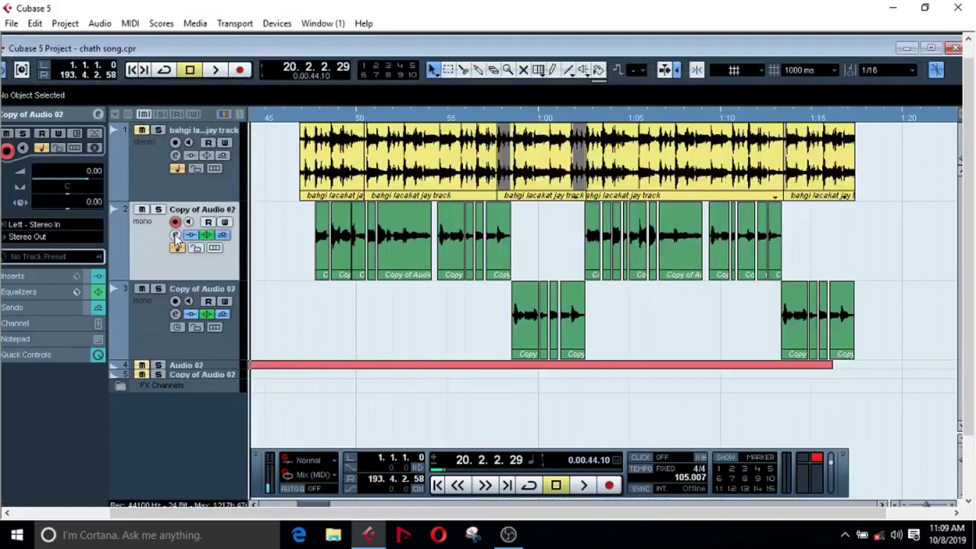
left_click(176, 236)
left_click_drag(394, 211, 382, 124)
left_click(356, 306)
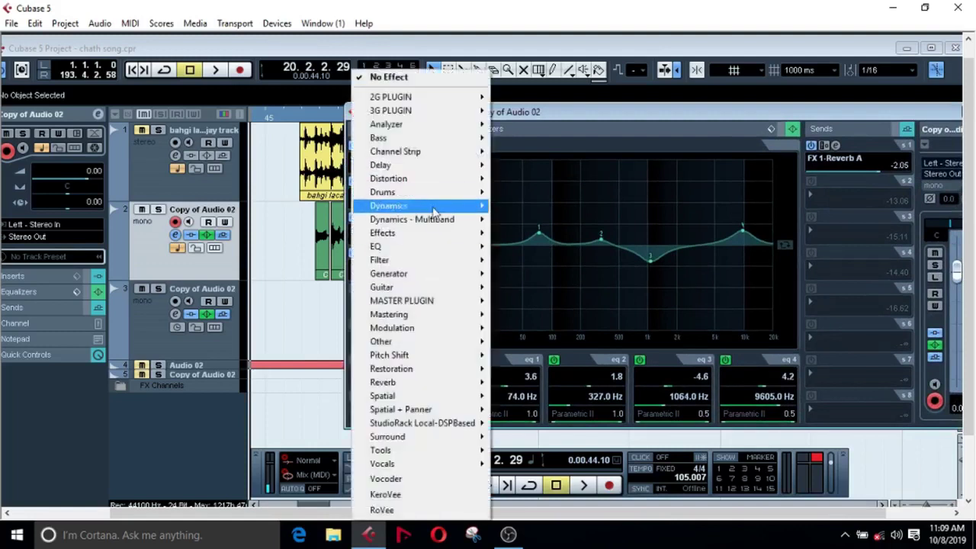
mouse_move(433, 211)
mouse_move(534, 8)
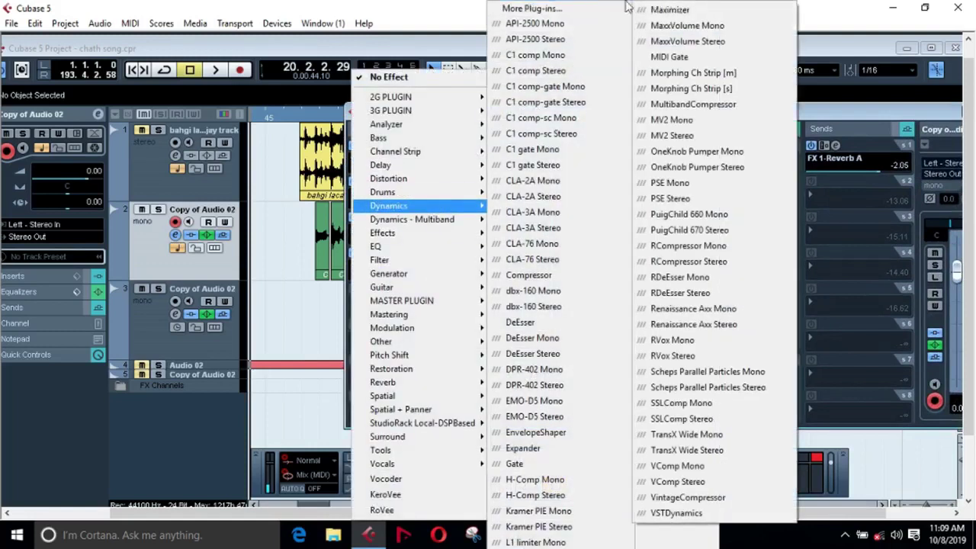
left_click(674, 12)
Step: Try the Maximizer's Rock Lead Vox preset, switch it to Shred Master and close the plug-in window
left_click(650, 237)
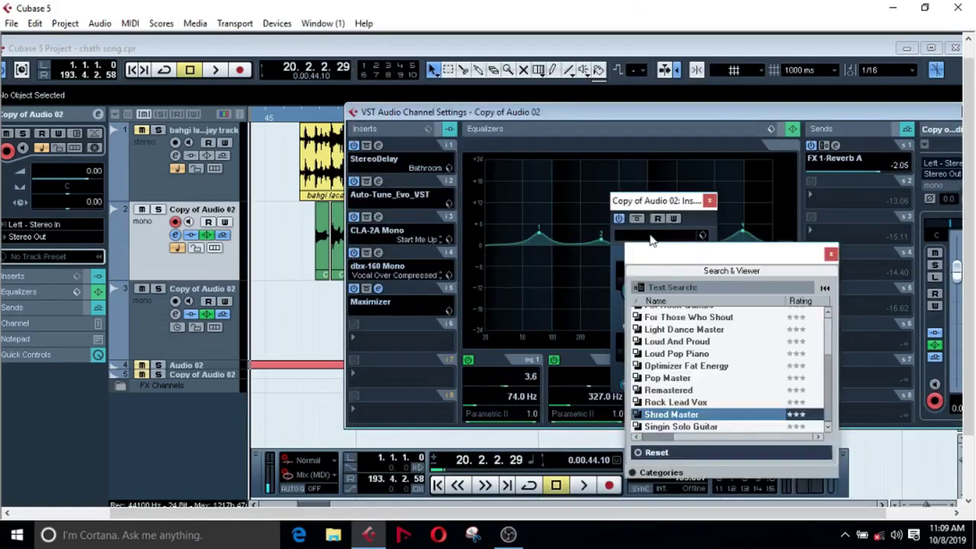
double_click(665, 402)
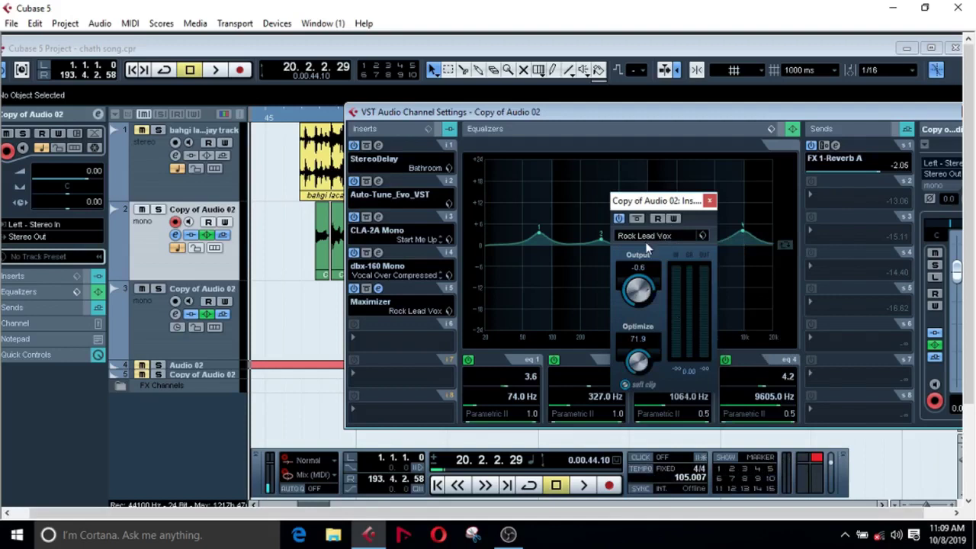
left_click(645, 242)
double_click(660, 414)
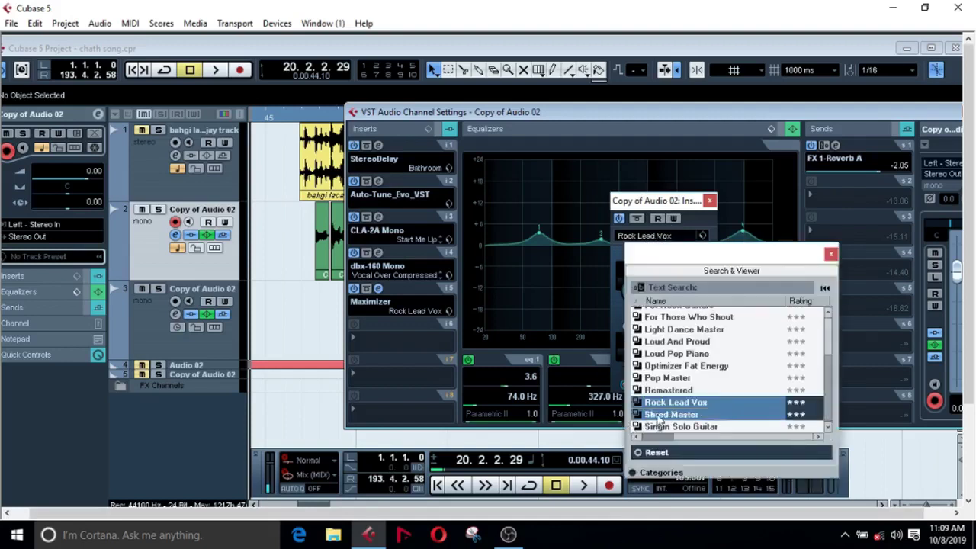
left_click(709, 202)
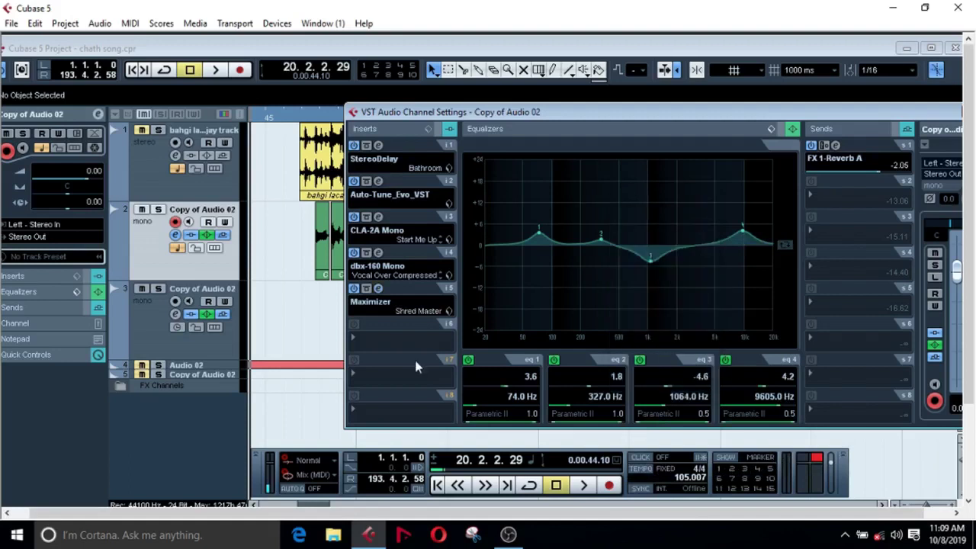
Step: Insert the MultibandCompressor in track 2's sixth slot with the Ballad Master 2 preset and close its window and the channel settings
left_click(353, 343)
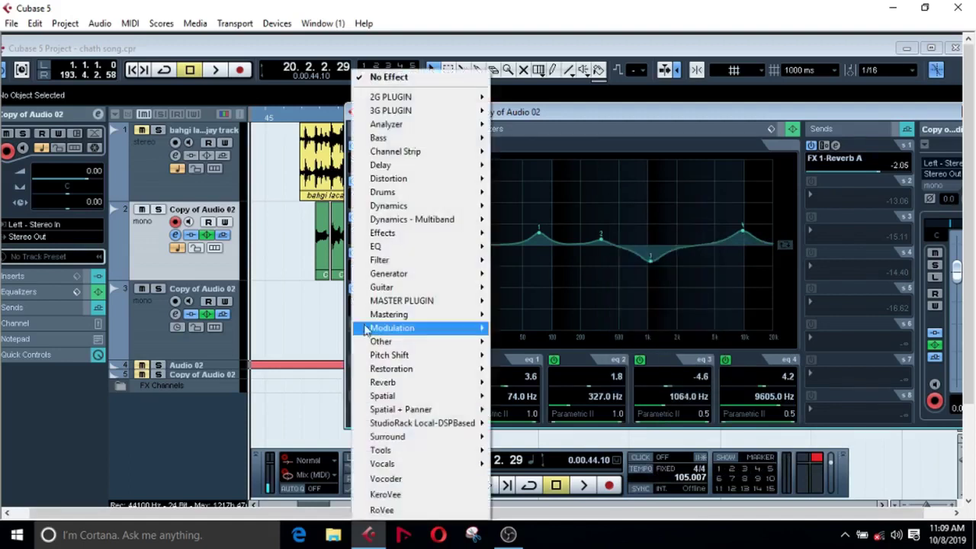
mouse_move(425, 220)
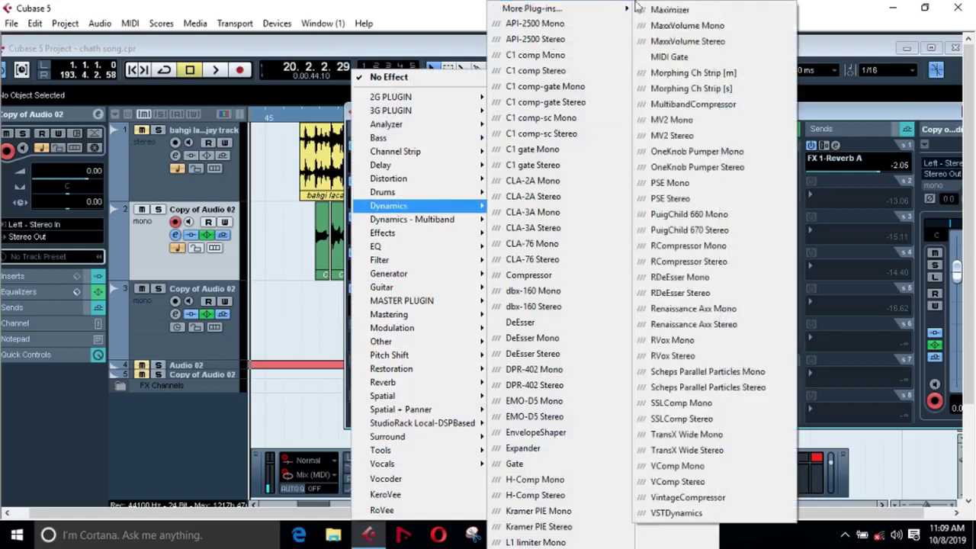
left_click(664, 109)
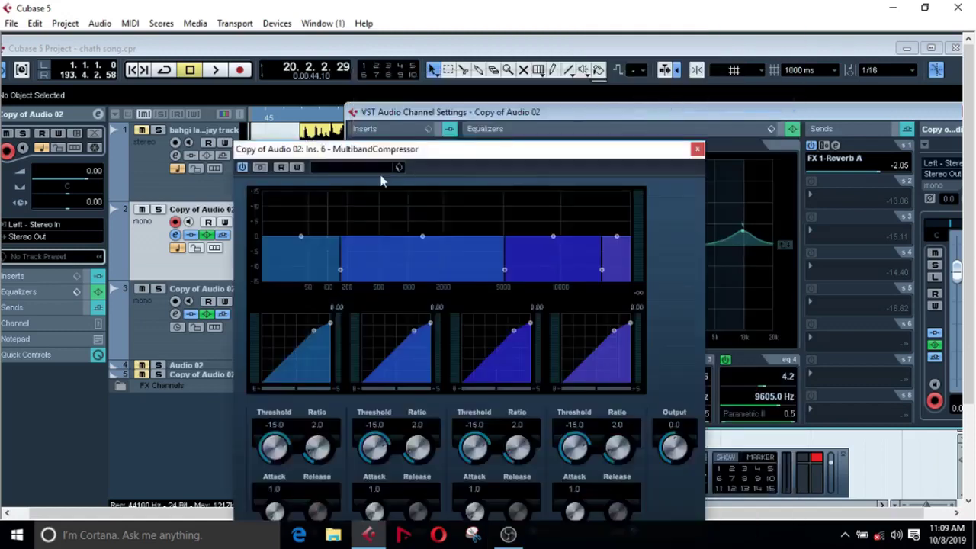
left_click(351, 172)
double_click(361, 269)
left_click(359, 170)
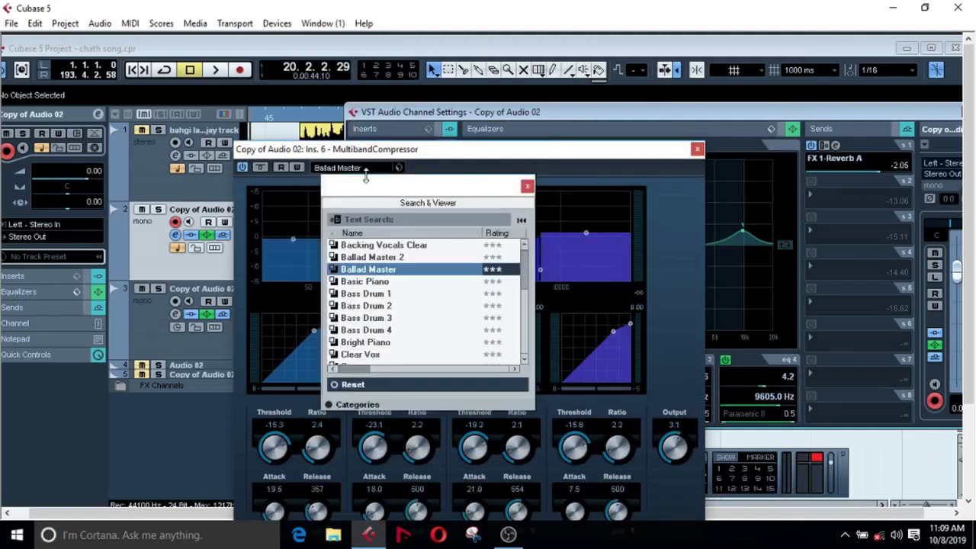
double_click(355, 258)
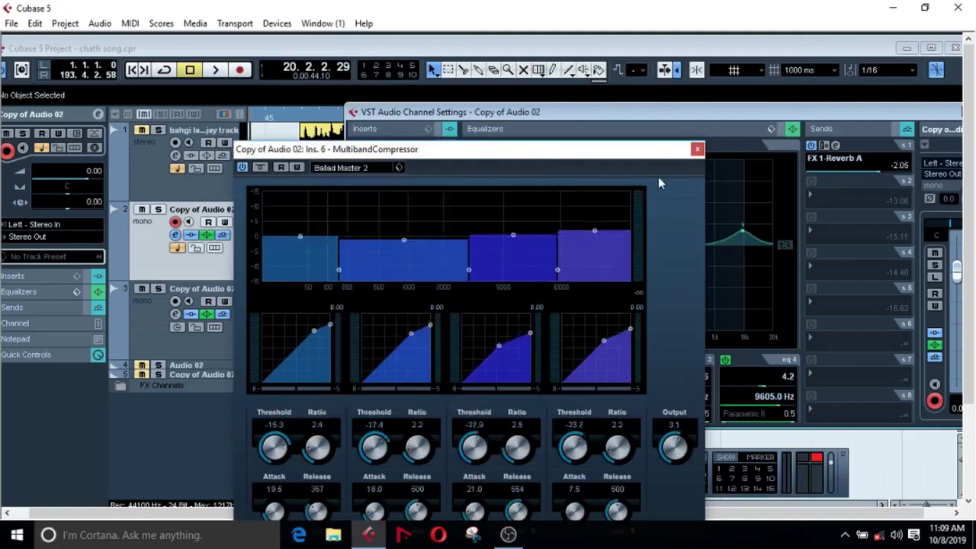
left_click(697, 150)
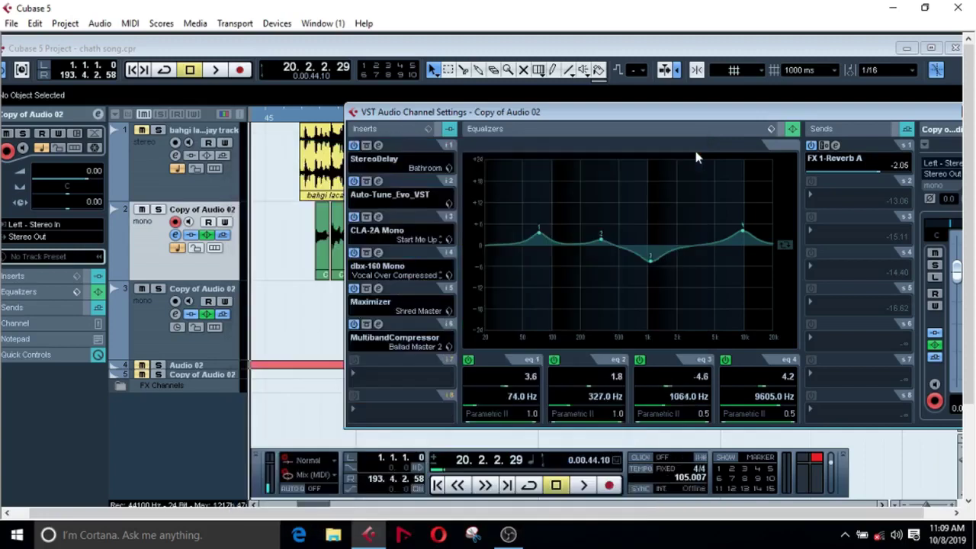
left_click_drag(907, 108, 656, 108)
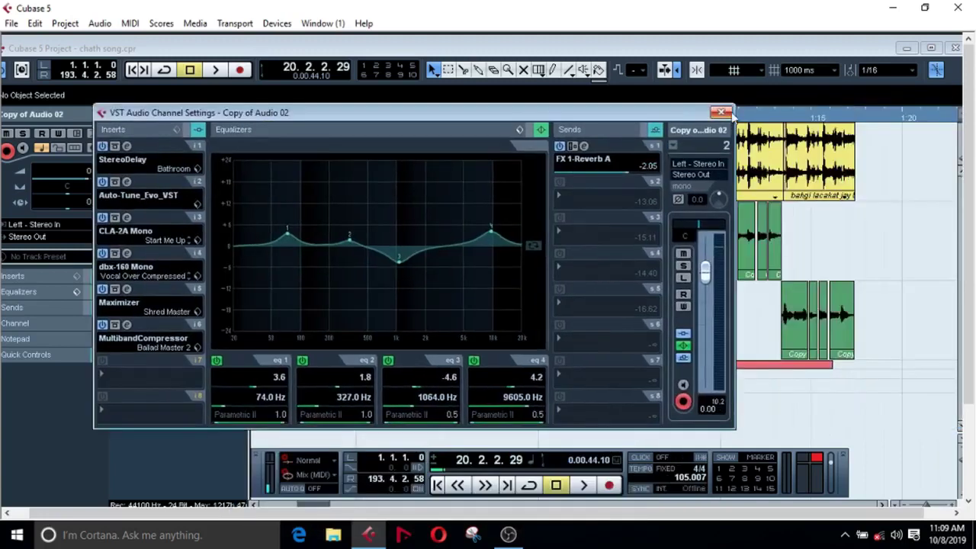
left_click(721, 113)
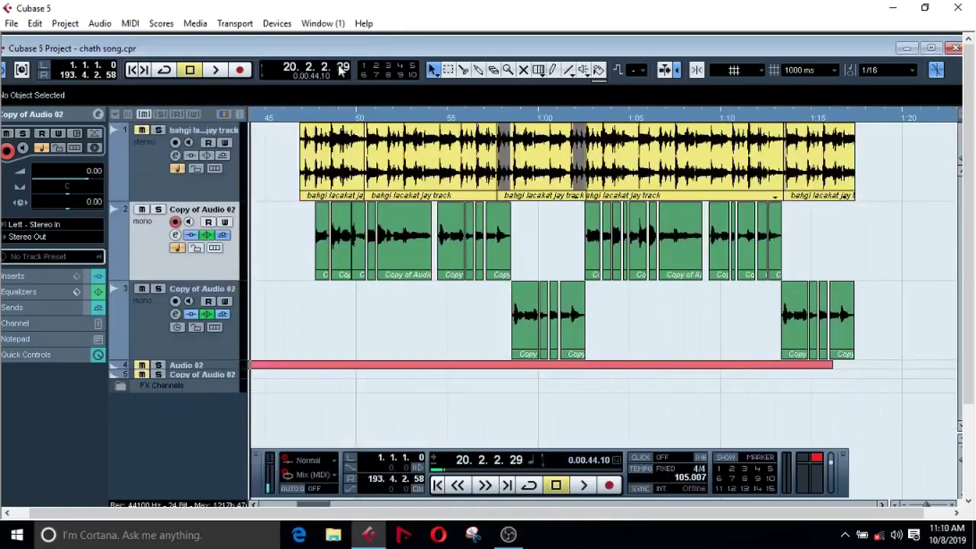
Step: Reopen the Mixer, place it beside the arrangement and shift the Transport panel off its channel controls
left_click(277, 23)
left_click(292, 102)
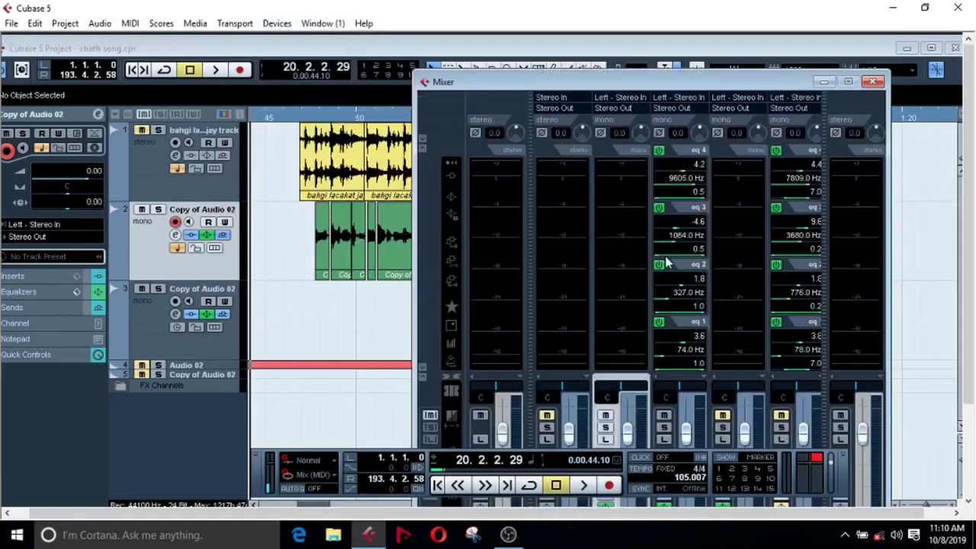
left_click_drag(593, 82, 57, 232)
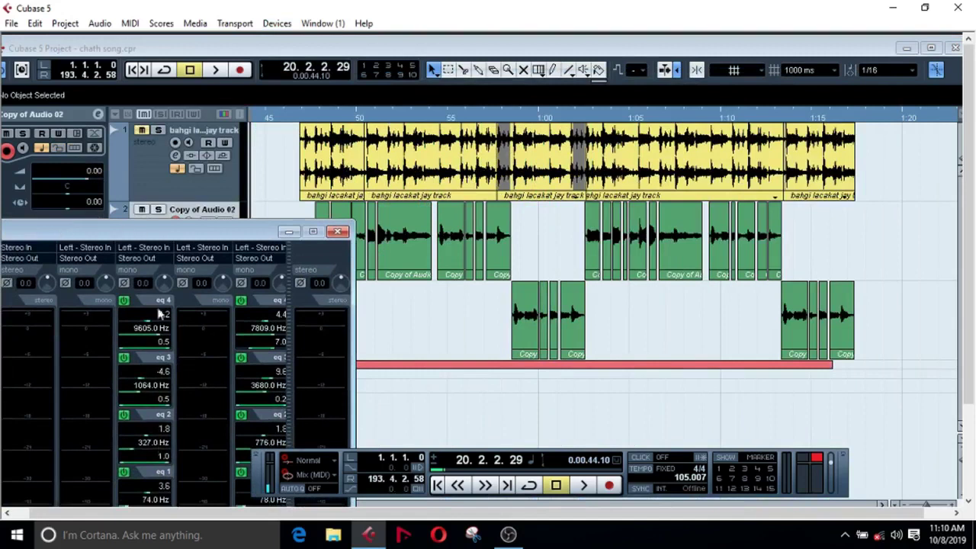
left_click_drag(159, 228, 124, 83)
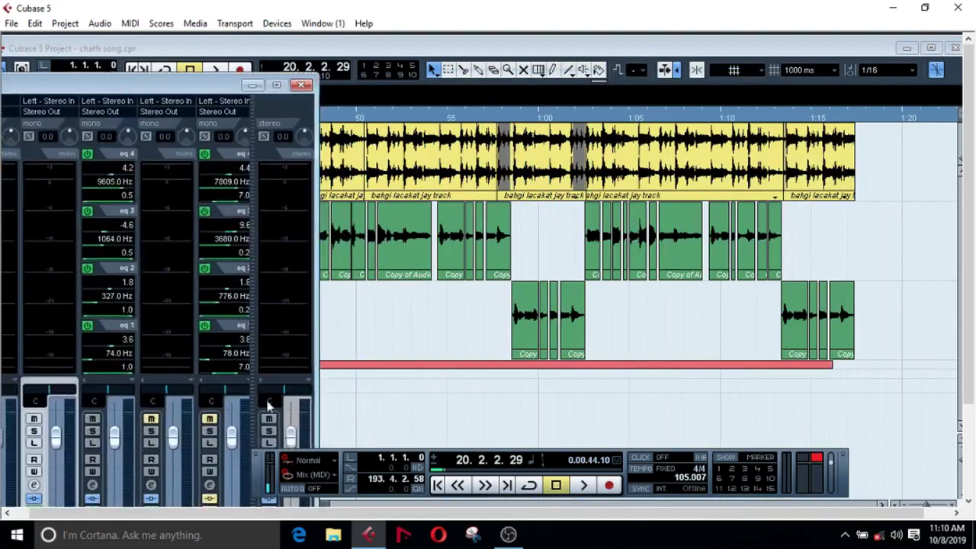
left_click_drag(268, 456, 332, 472)
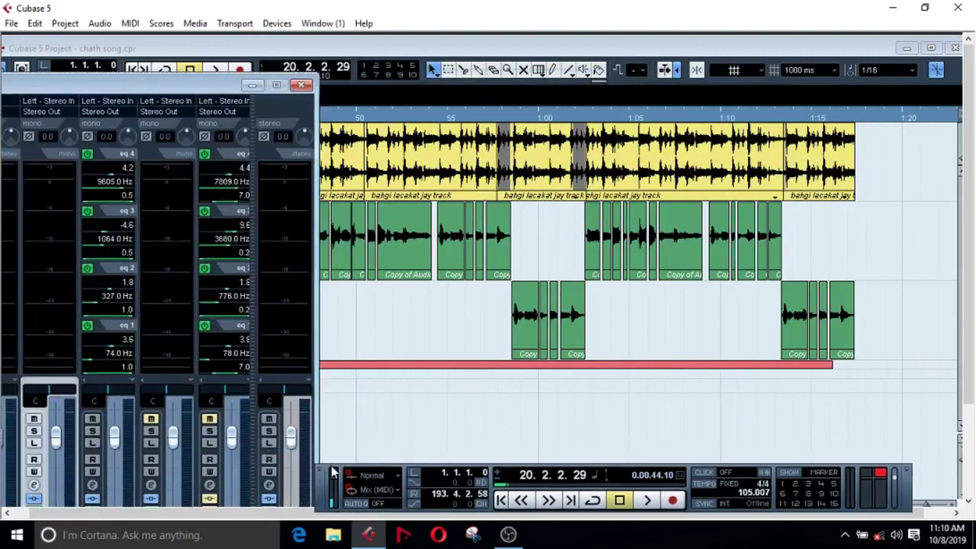
Step: Open the Stereo Out channel settings beside the Mixer and play the mix from about 0:44 to 1:17
left_click(269, 485)
left_click_drag(250, 115, 519, 191)
key("space")
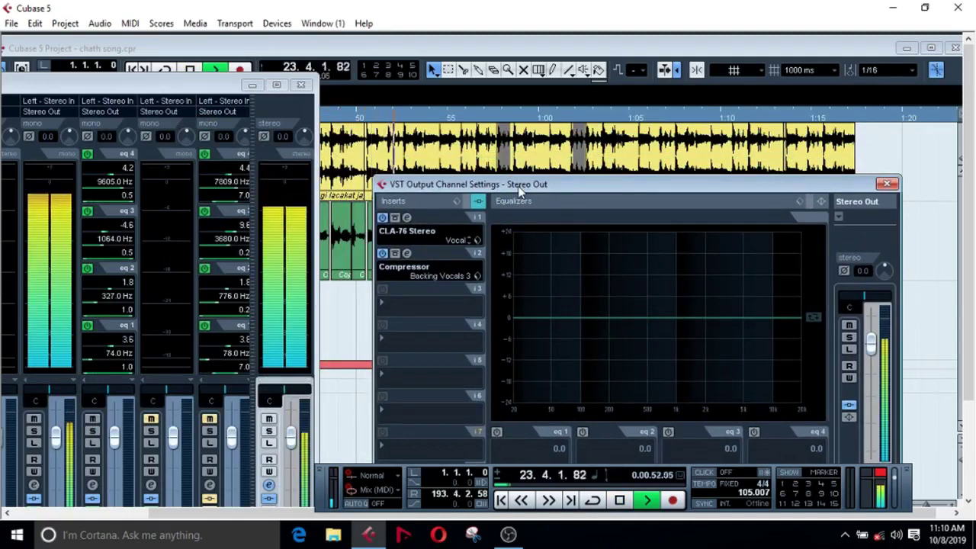
left_click_drag(519, 190, 535, 304)
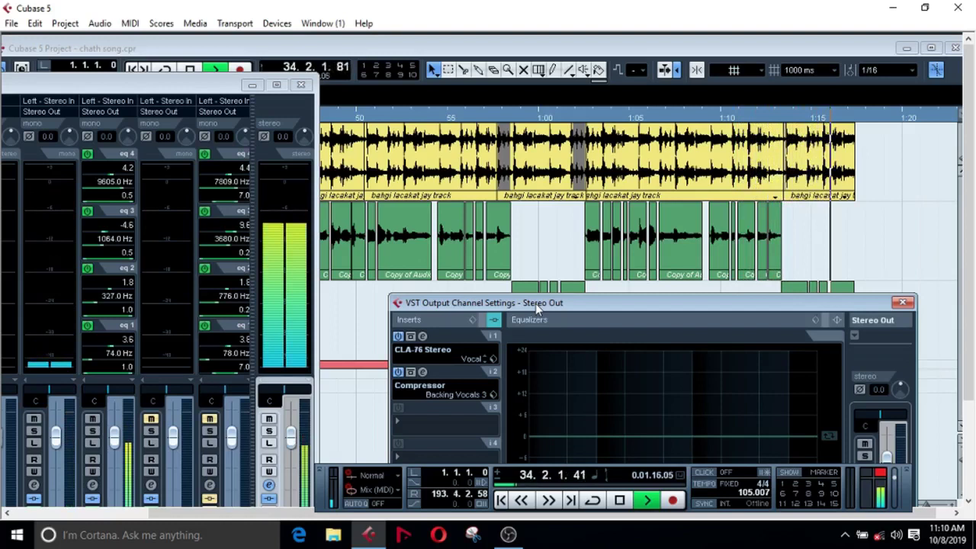
key("space")
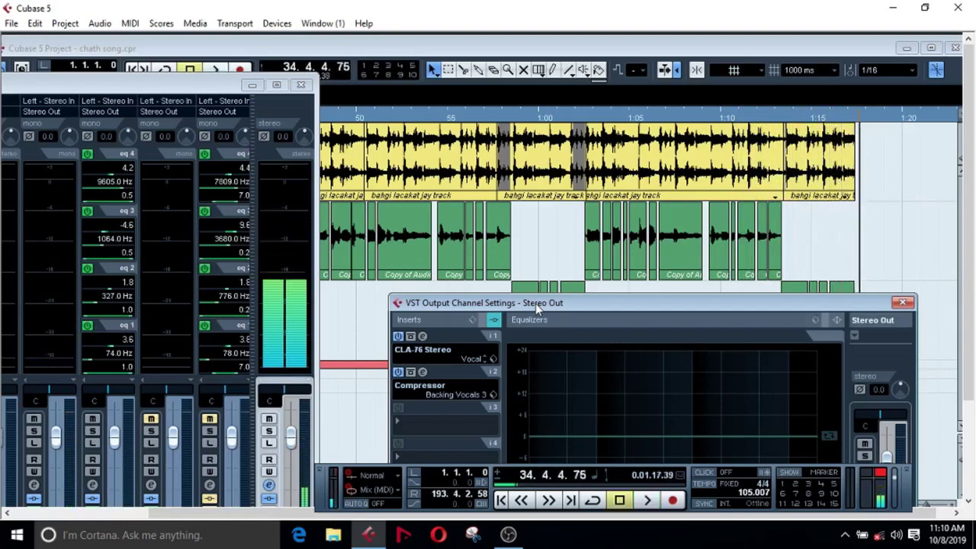
Step: Close the Mixer and the Stereo Out channel settings and select track 2, Copy of Audio 02
left_click(301, 86)
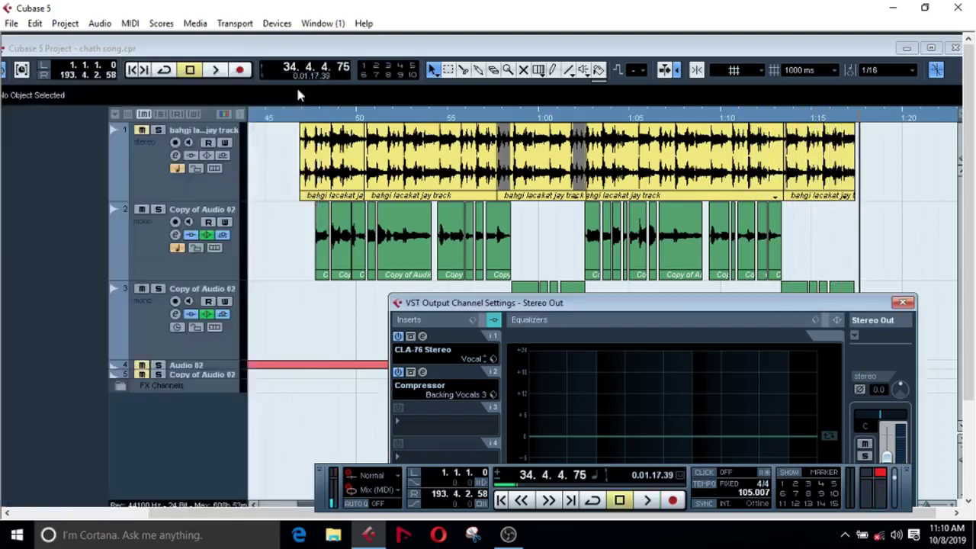
left_click(903, 303)
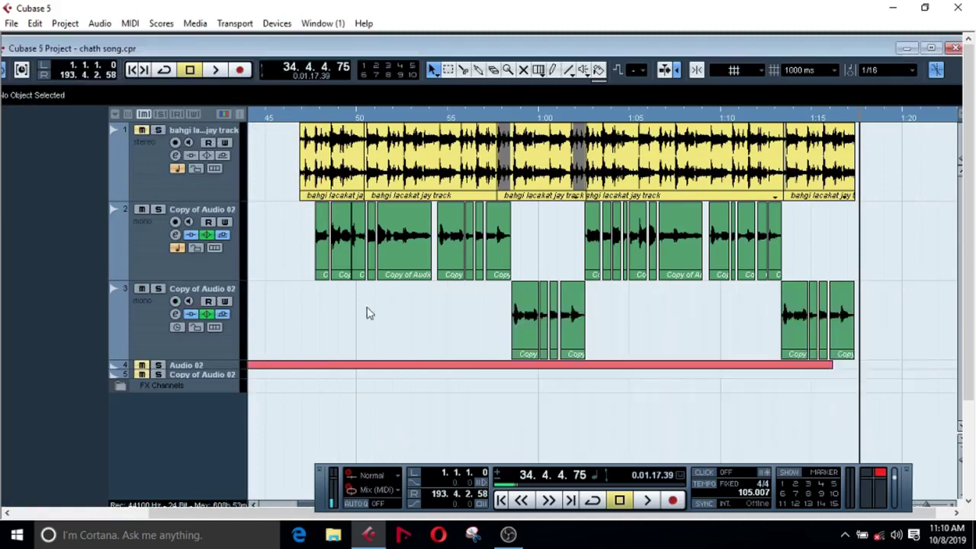
left_click(147, 238)
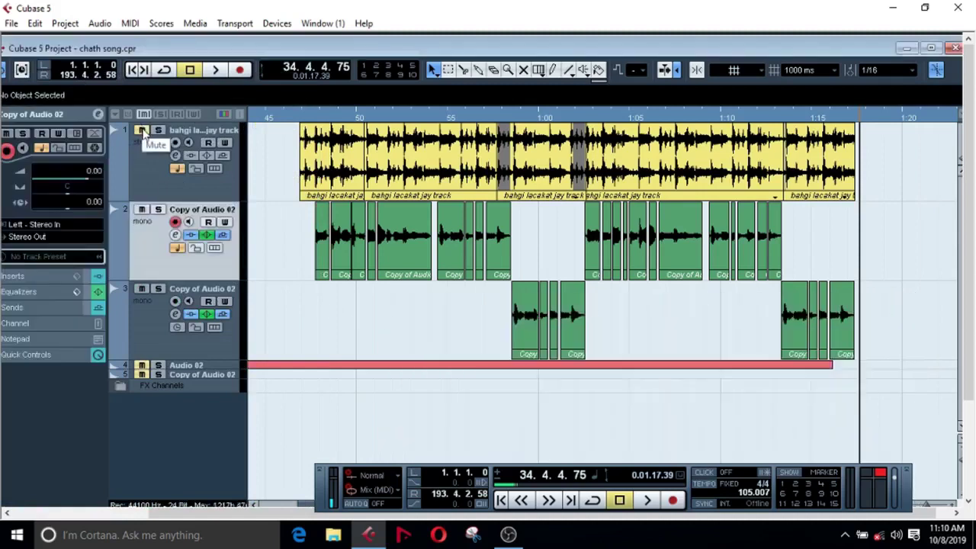
Step: Play the mix from about 0:47 to 1:17
left_click(315, 122)
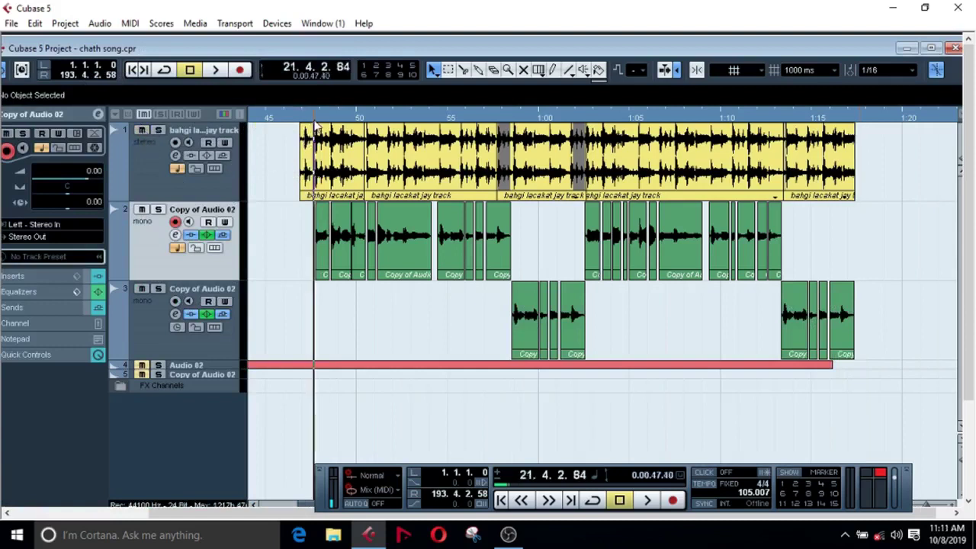
key("space")
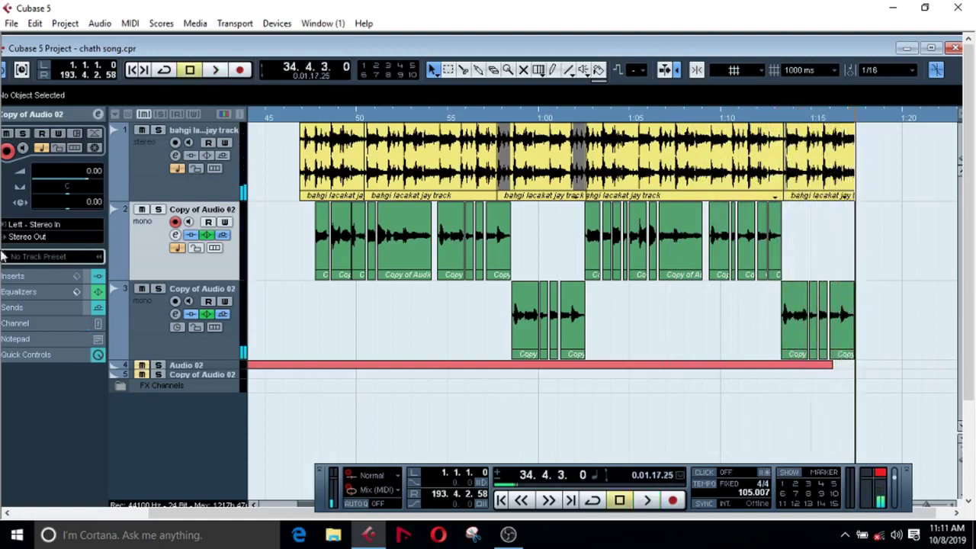
Step: Open track 3's channel settings, set its Chorus insert to the Slow Leslie preset and shift the window below track 2's clips
left_click(143, 327)
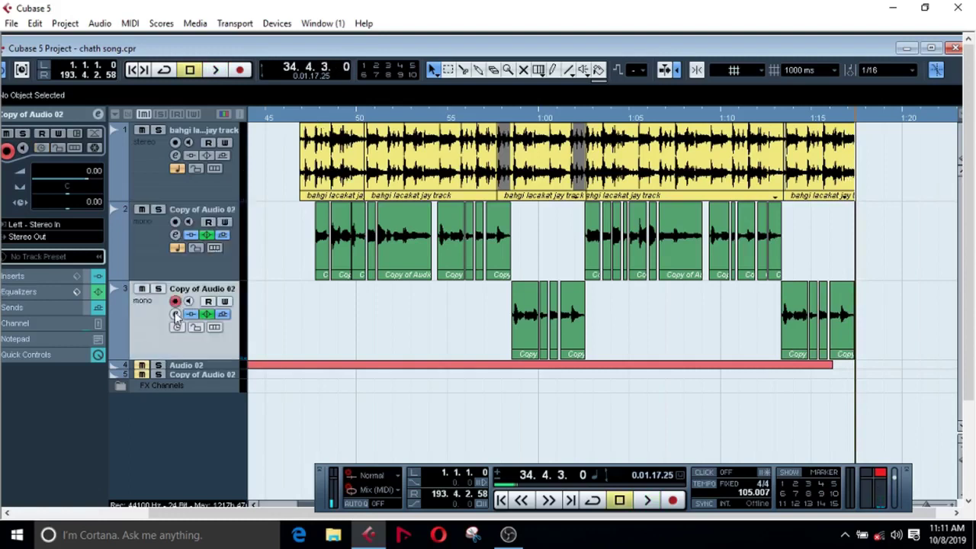
left_click(176, 313)
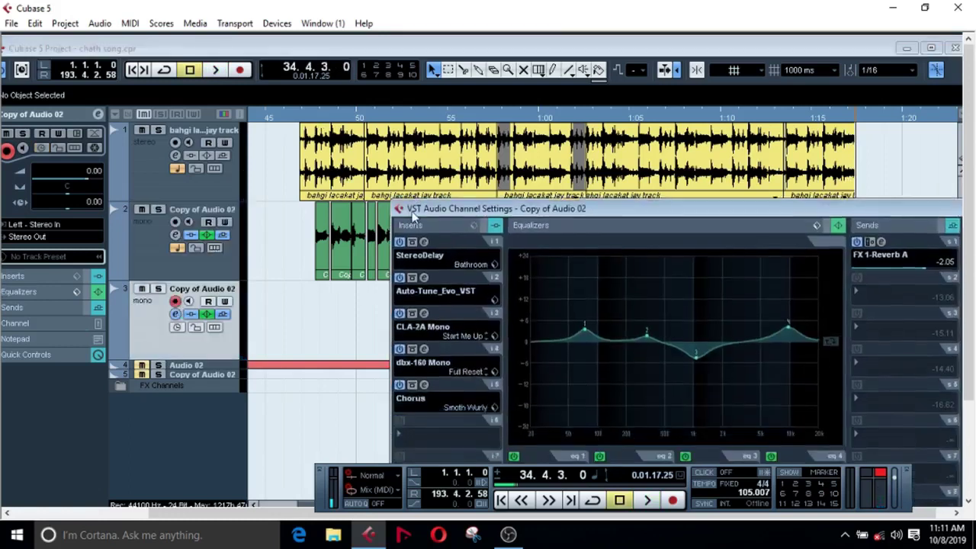
left_click(478, 406)
double_click(431, 438)
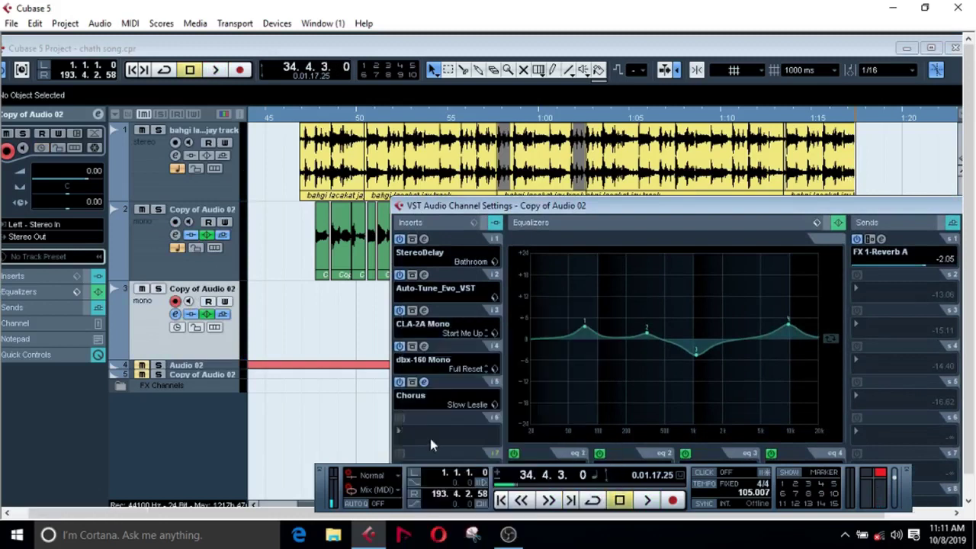
left_click_drag(558, 212, 565, 319)
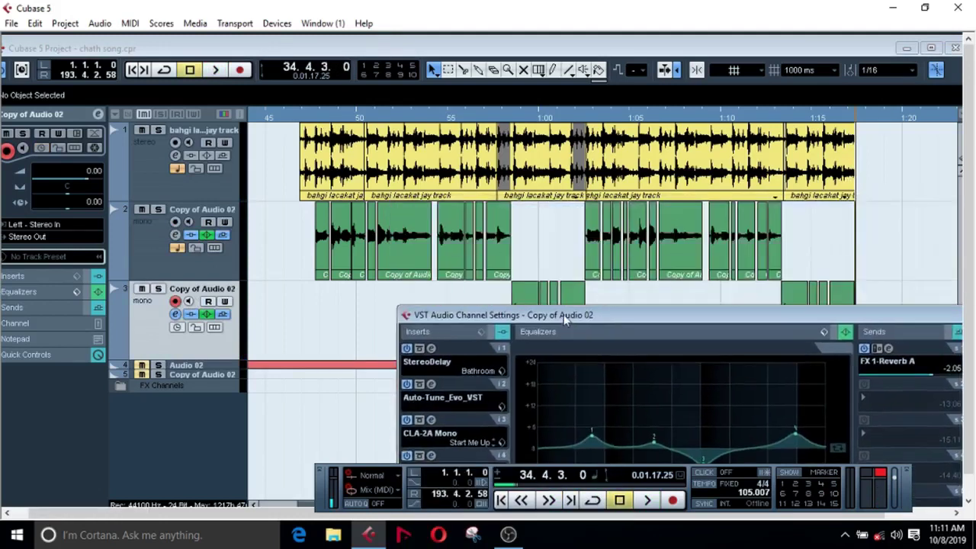
Step: Audition track 3's first vocal passage up to about 1:03 and close its channel settings
key("KP_Subtract")
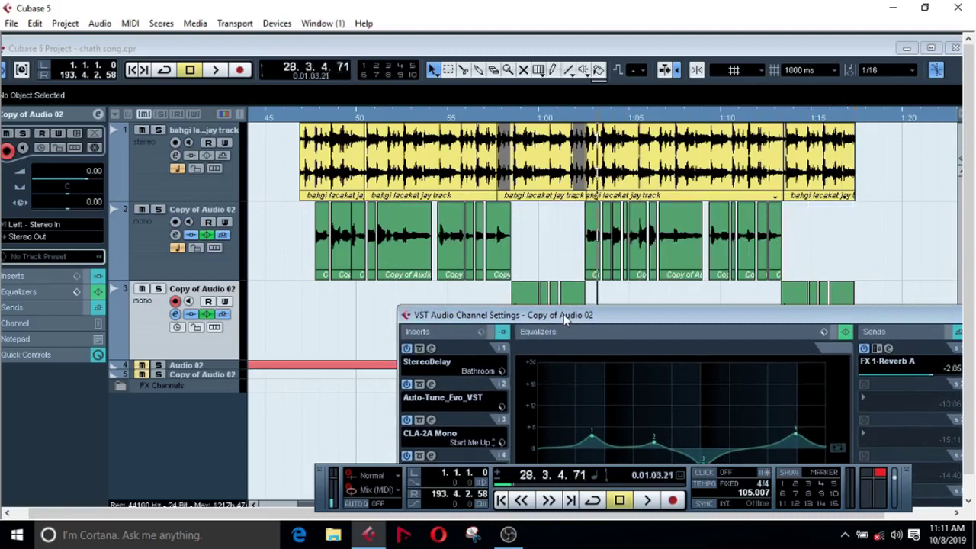
key("space")
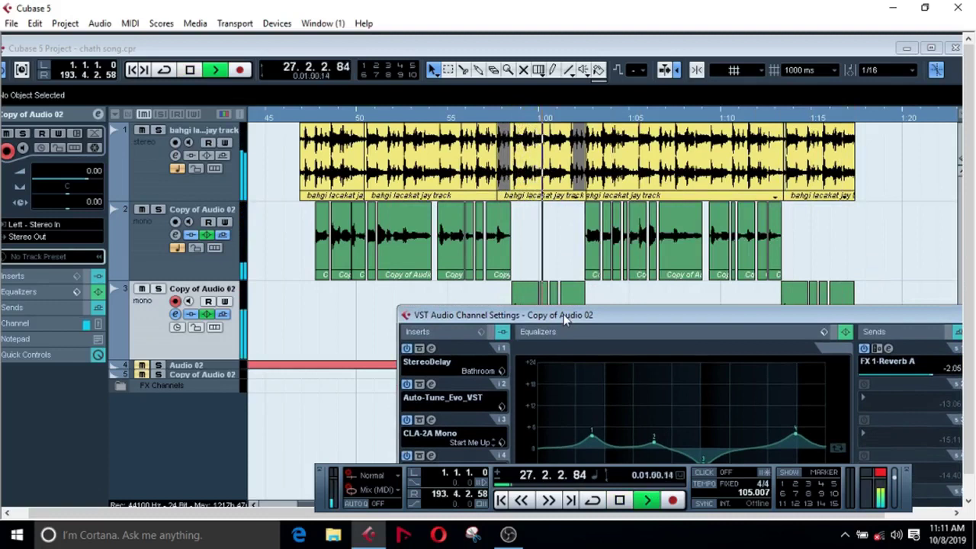
left_click_drag(565, 318, 290, 283)
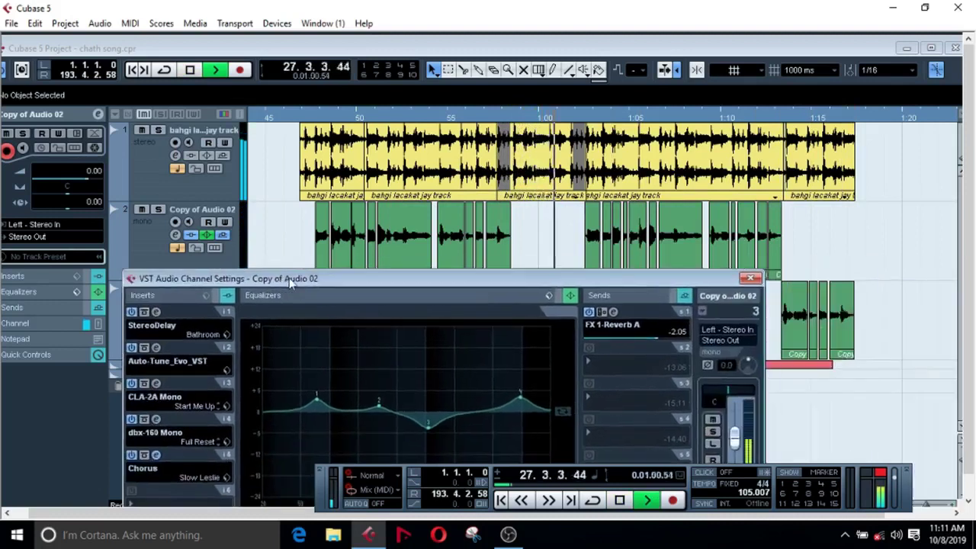
left_click(750, 277)
key("space")
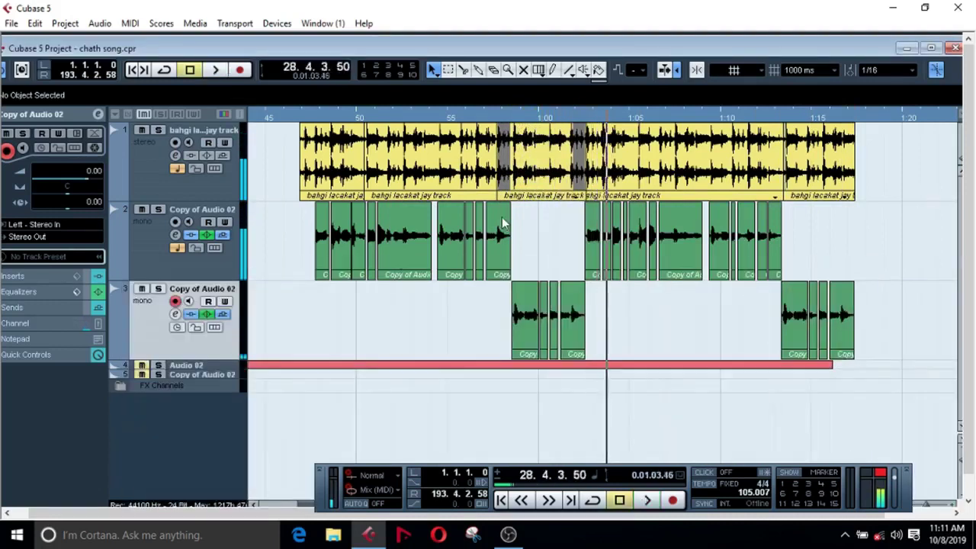
Step: Replay the mix from about 0:47 to 1:17 with track 3's Slow Leslie chorus and stop playback
left_click(311, 119)
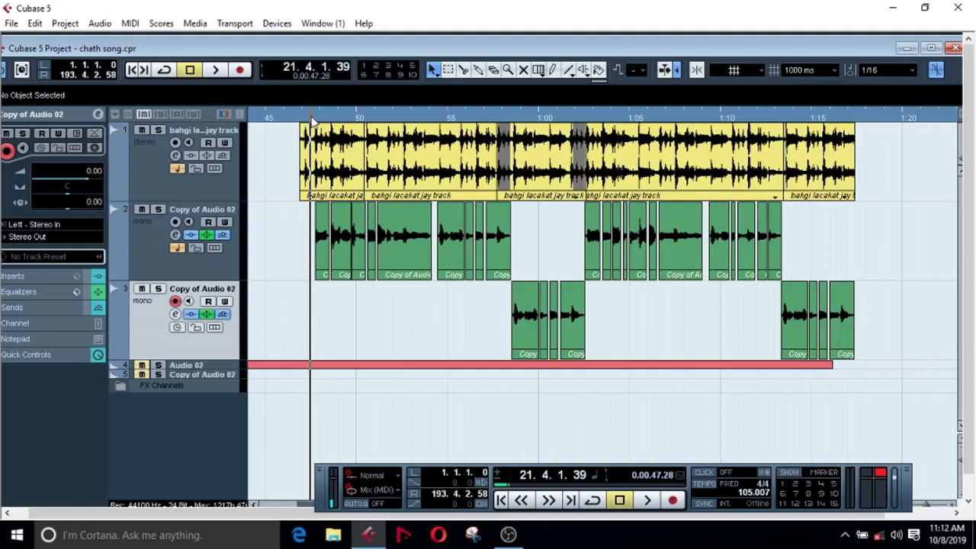
key("space")
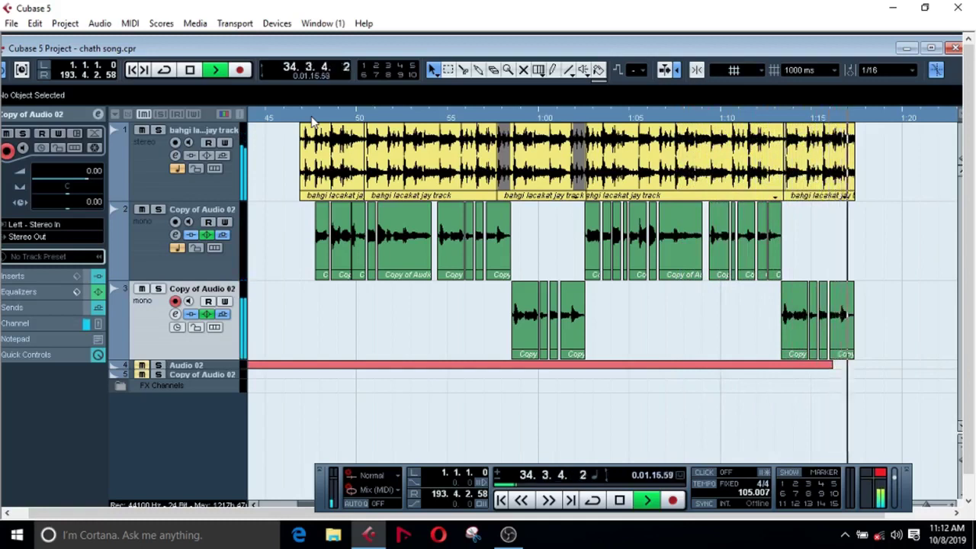
key("space")
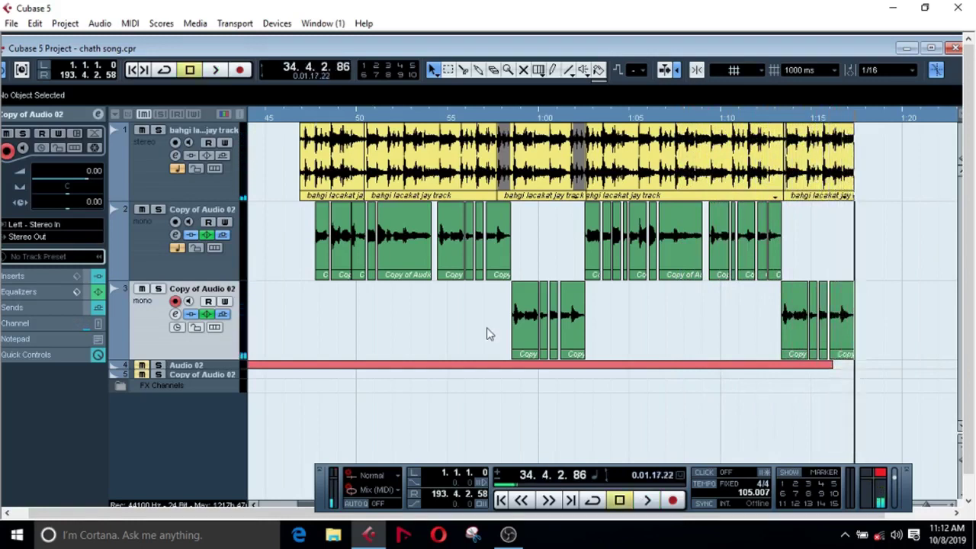